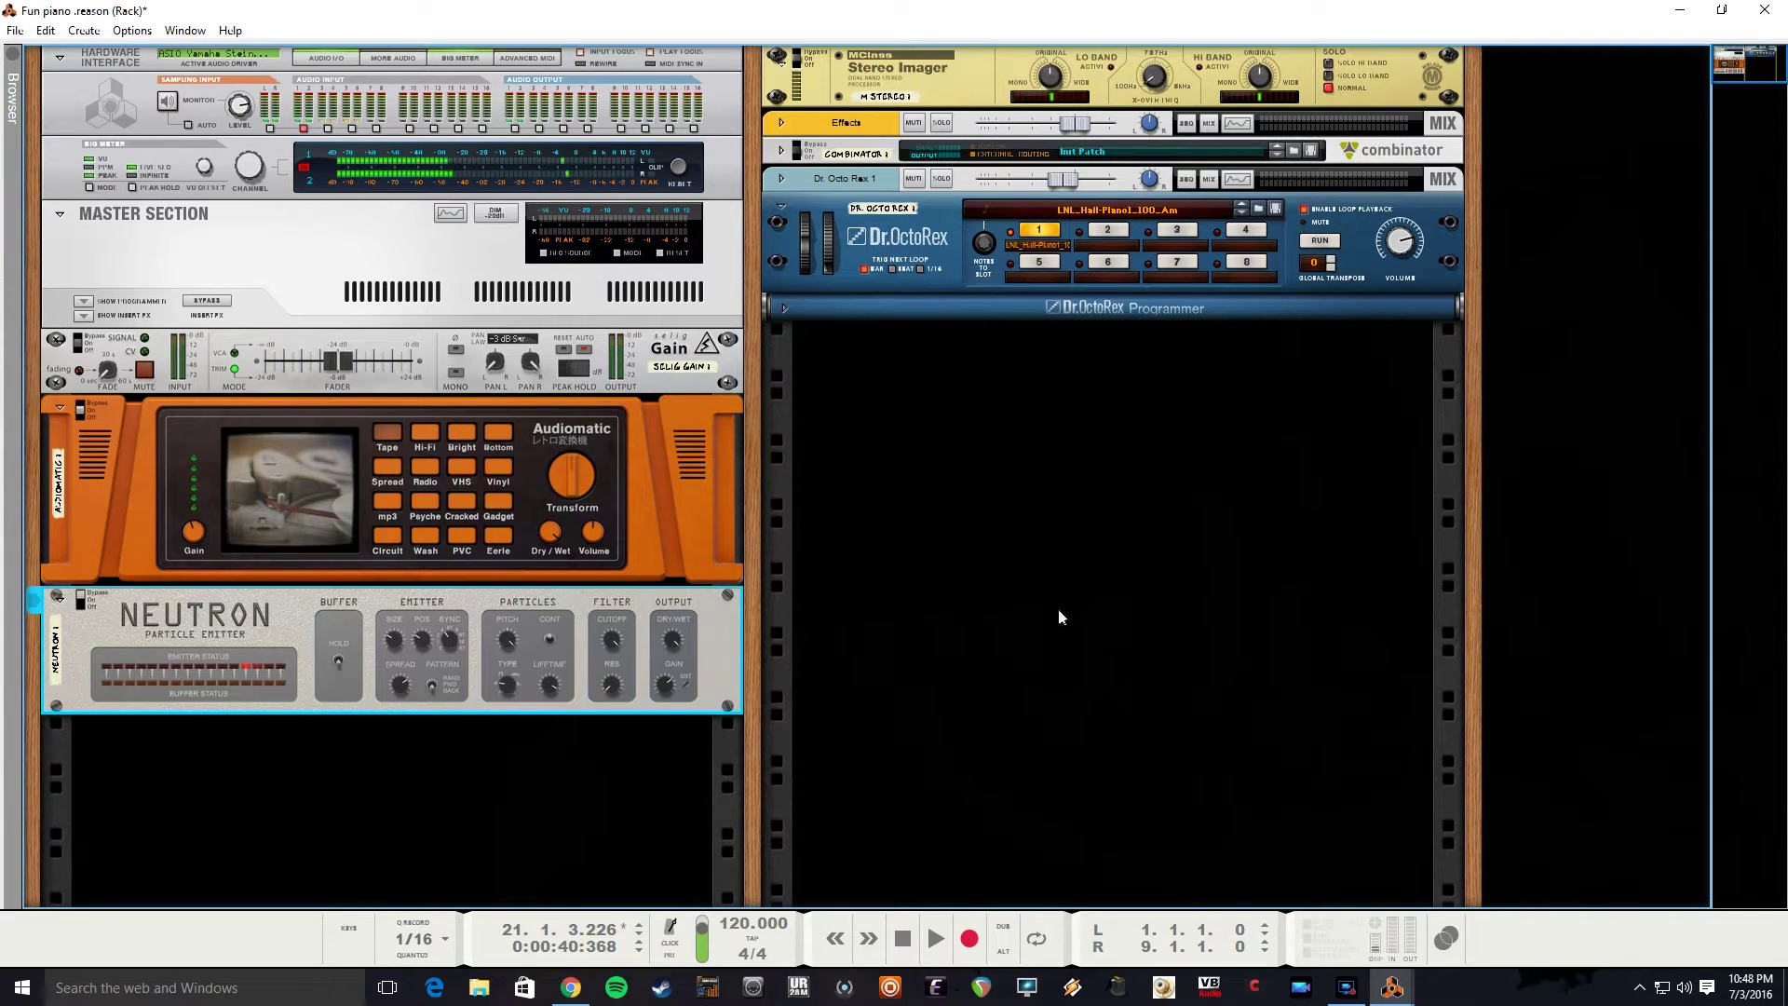
Play the LNL Hall-Piano1 100 Am loop through Neutron, stop it, and select Neutron.
left_click(1315, 243)
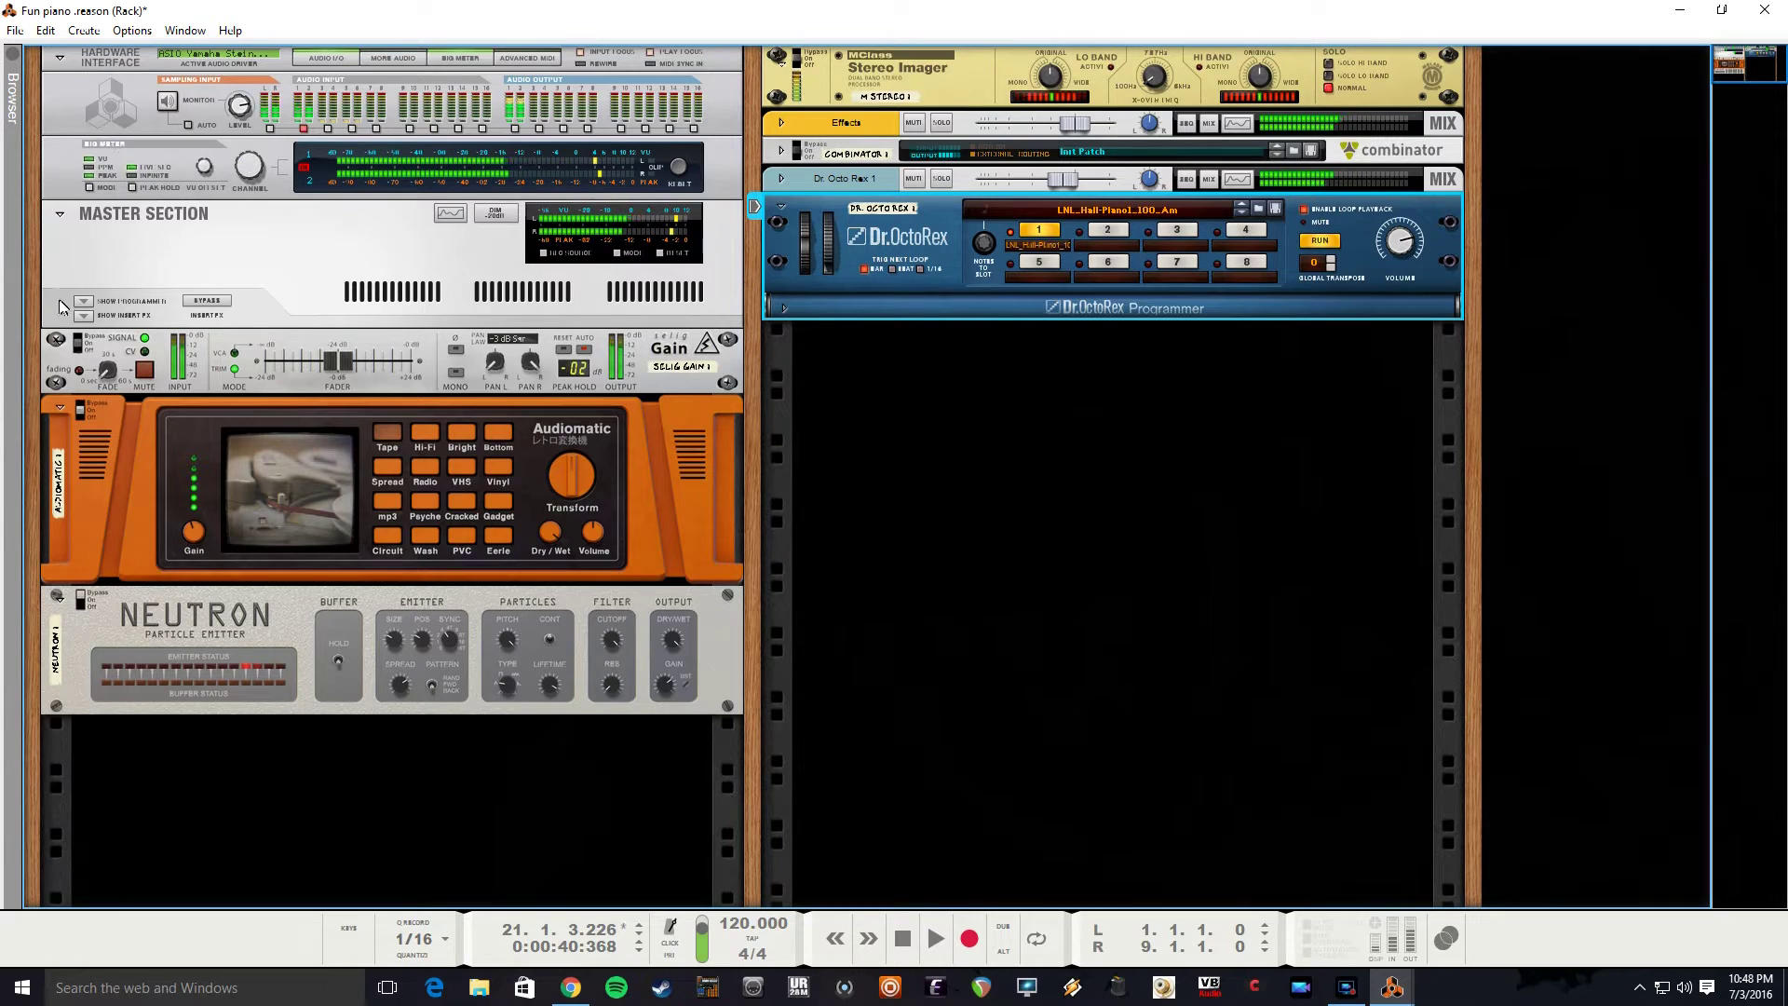
key("space")
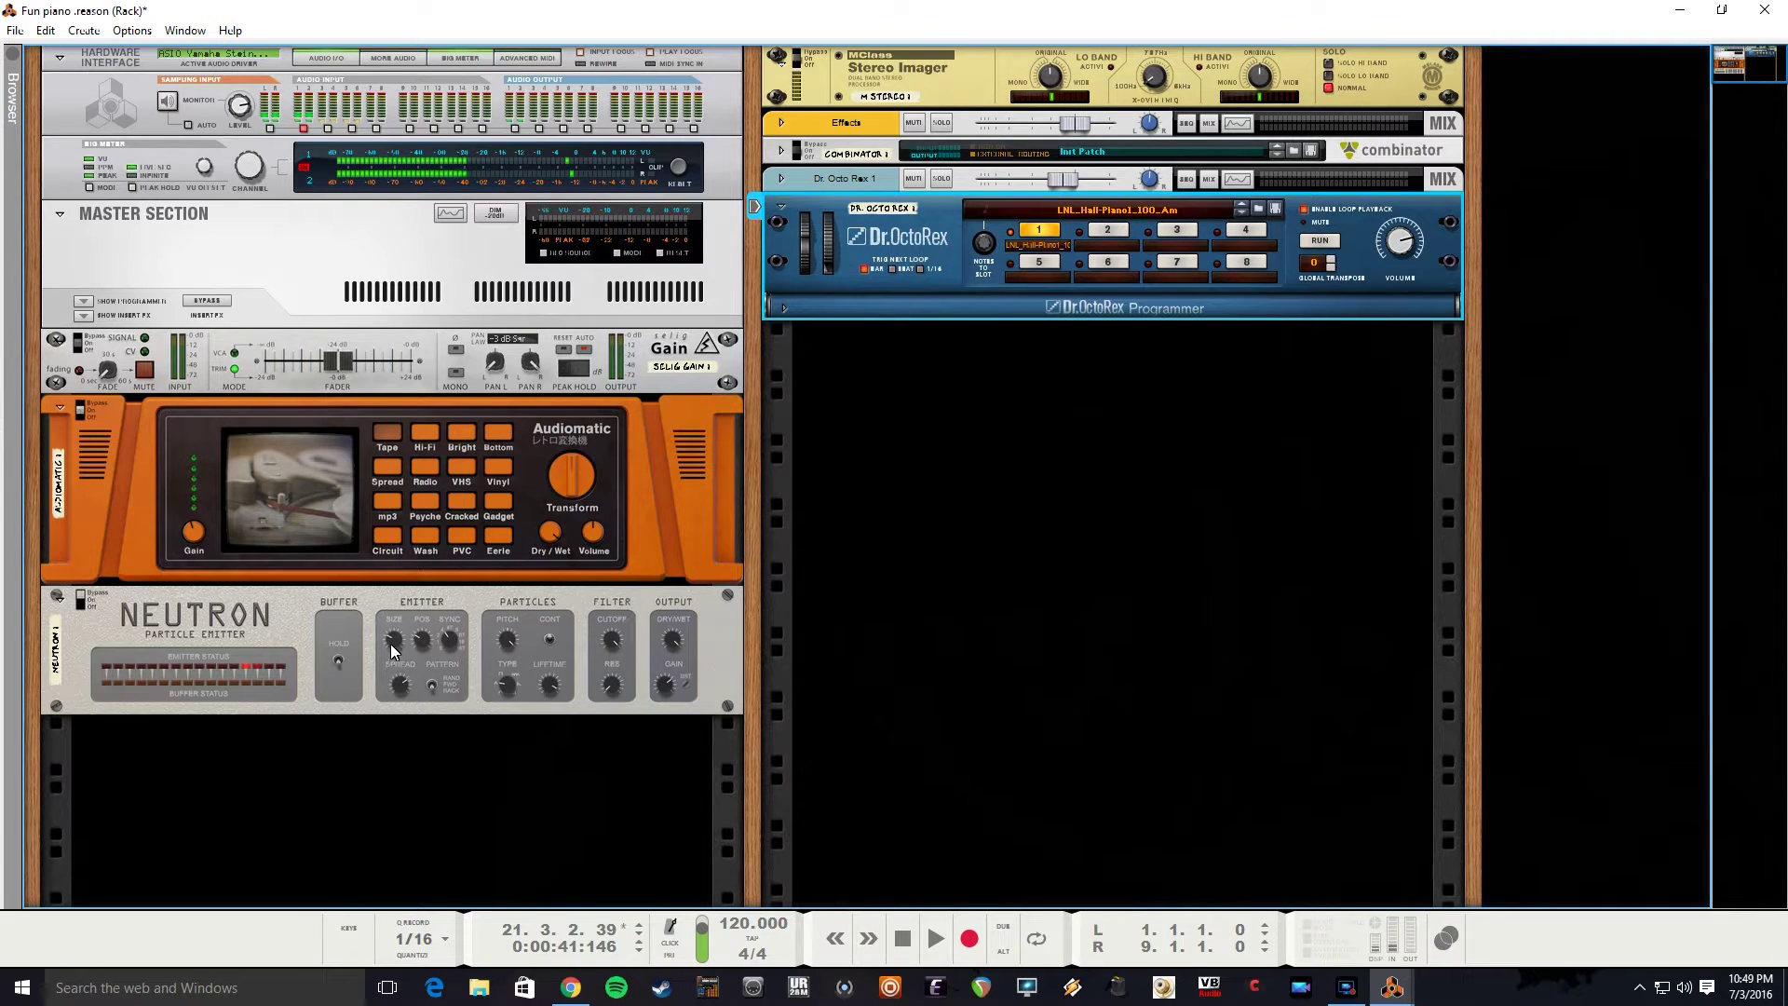
mouse_move(391, 650)
left_click(86, 607)
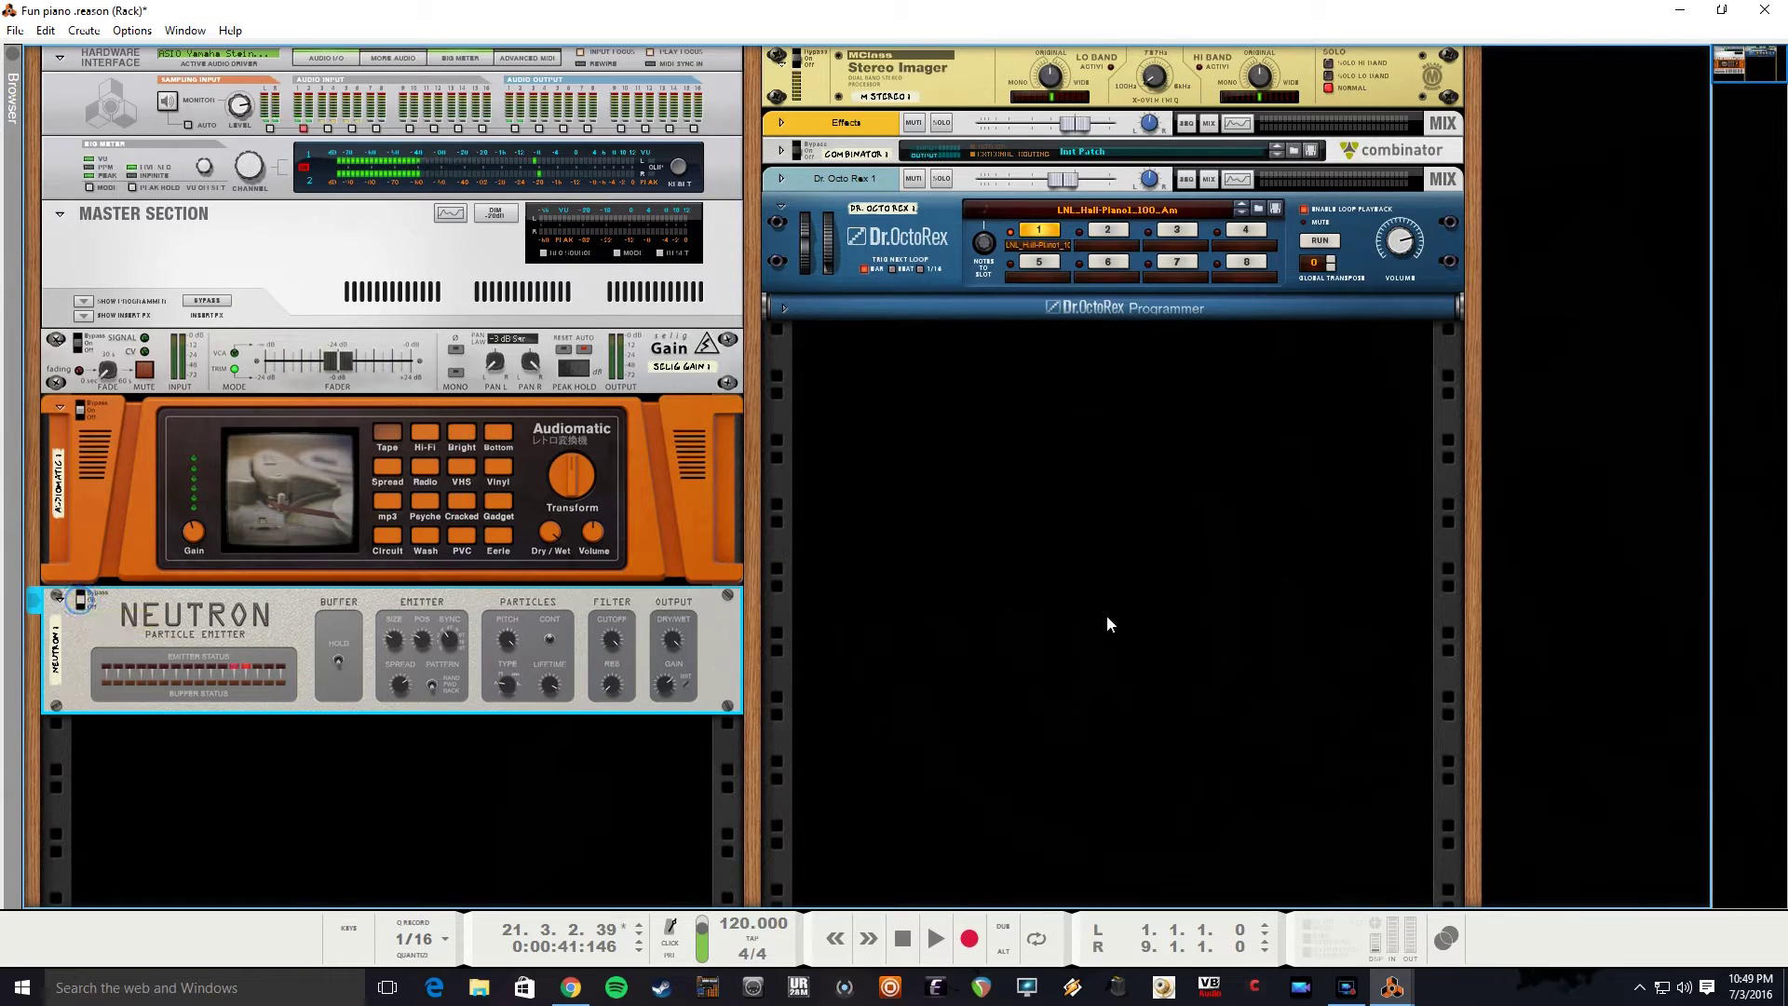
Restart the piano loop and raise Neutron's emitter sync from 1/4 to 16.
left_click(1326, 242)
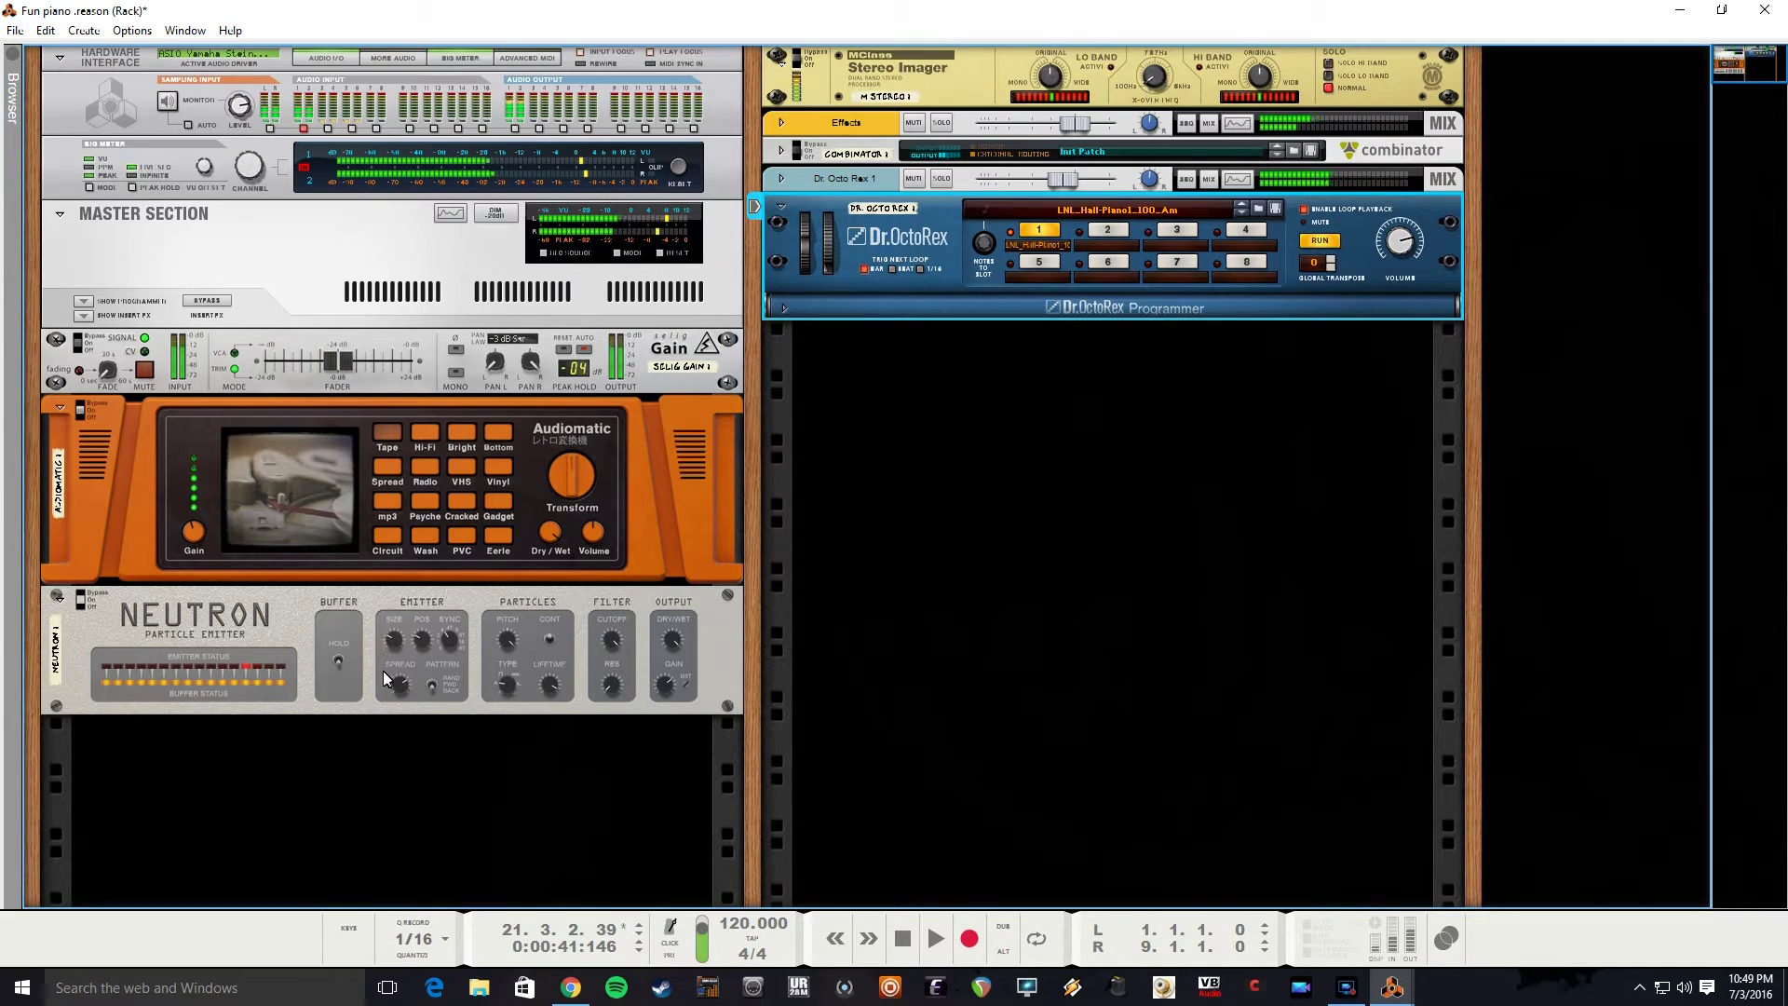
left_click(434, 686)
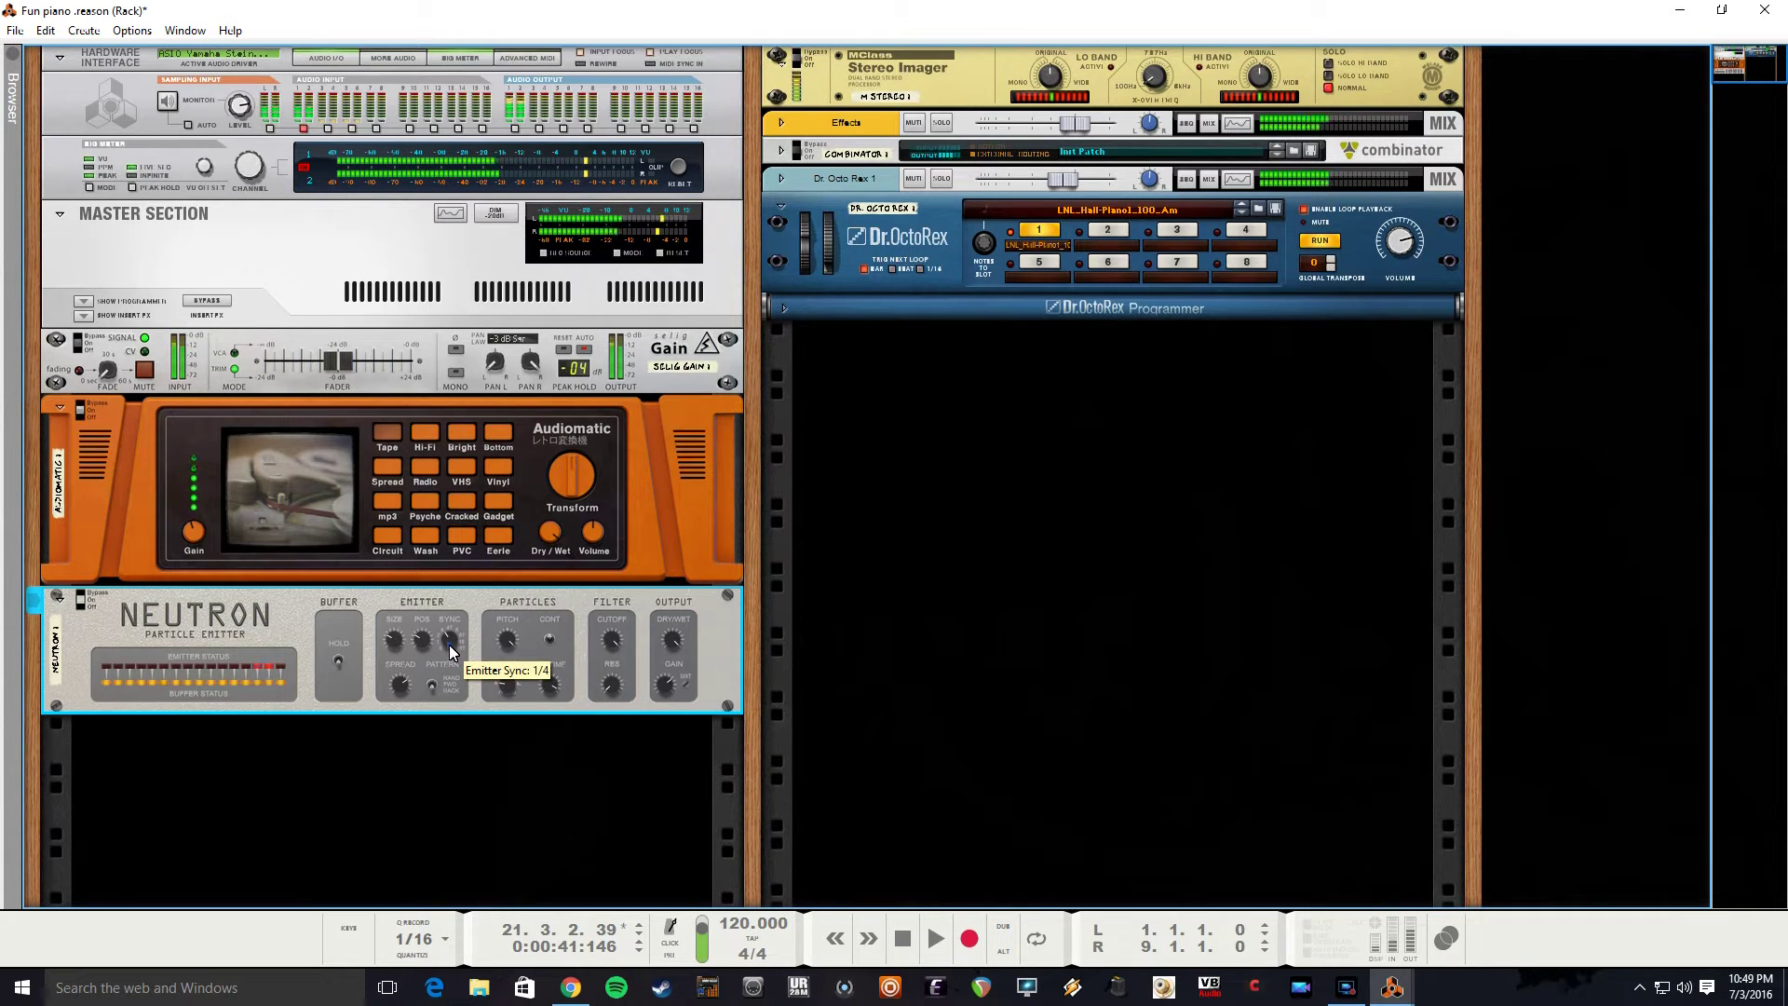
left_click_drag(449, 646, 452, 643)
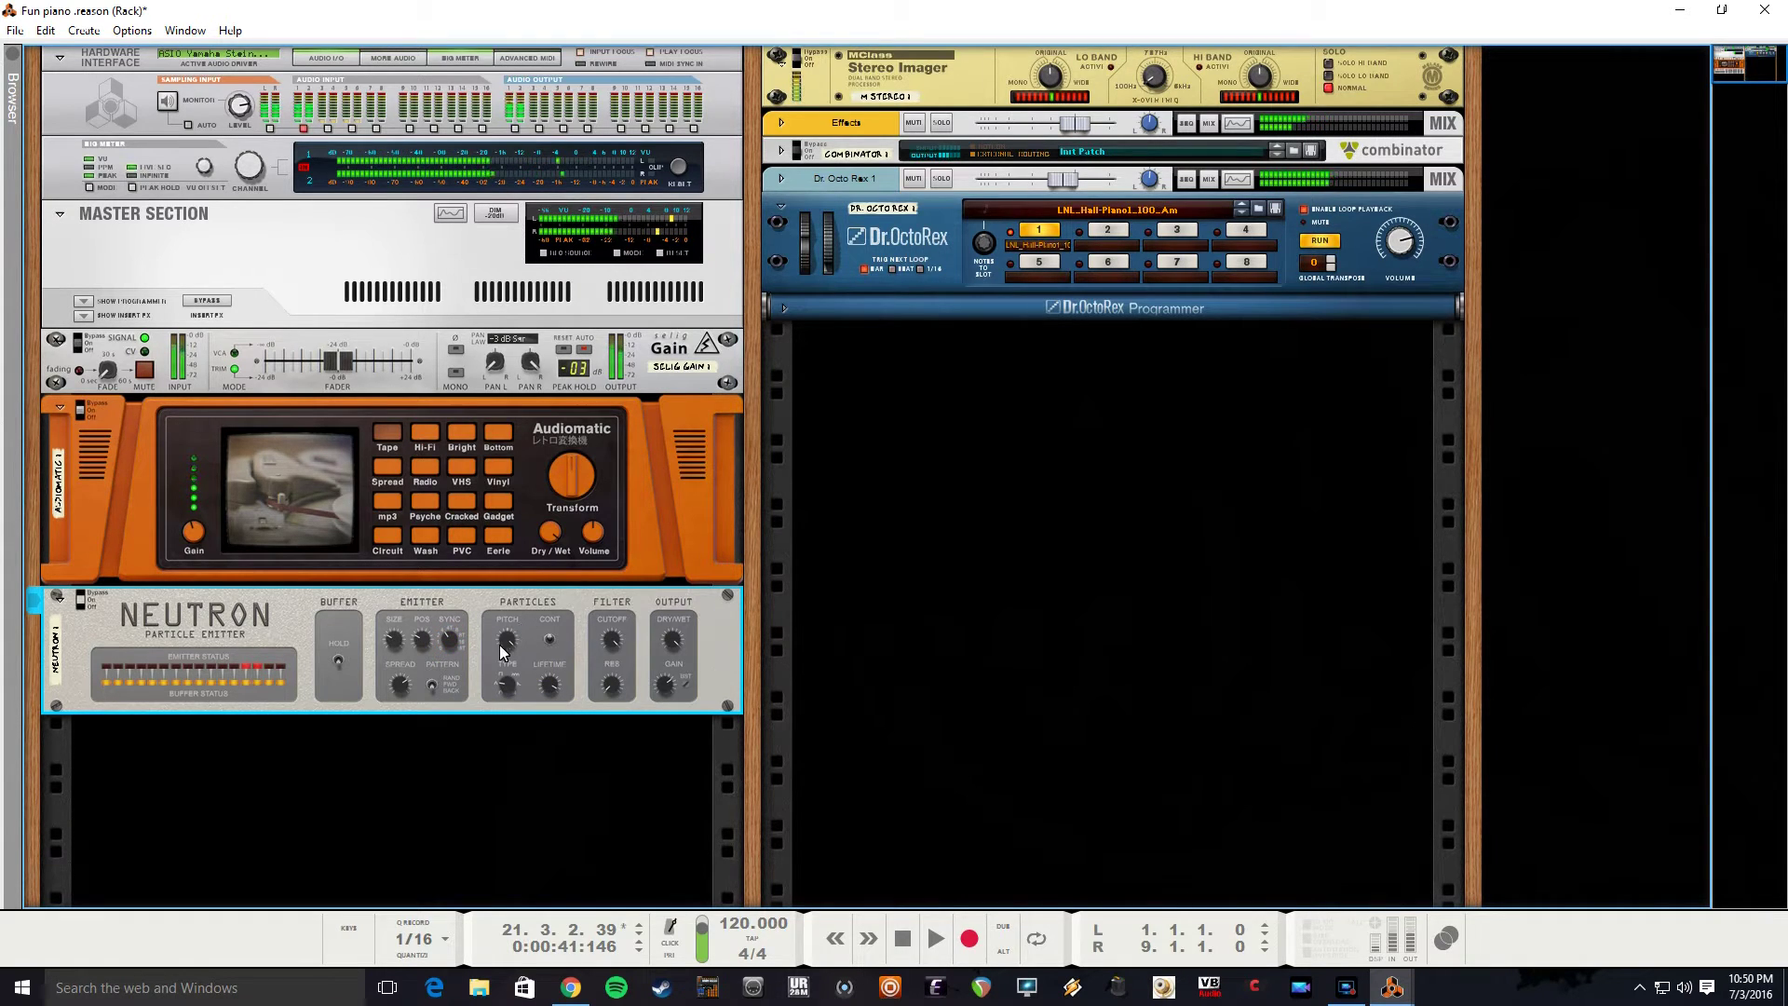
Audition Neutron's particle lifetime at 76 ms, then at 175 ms.
mouse_move(502, 642)
left_click_drag(551, 689, 551, 724)
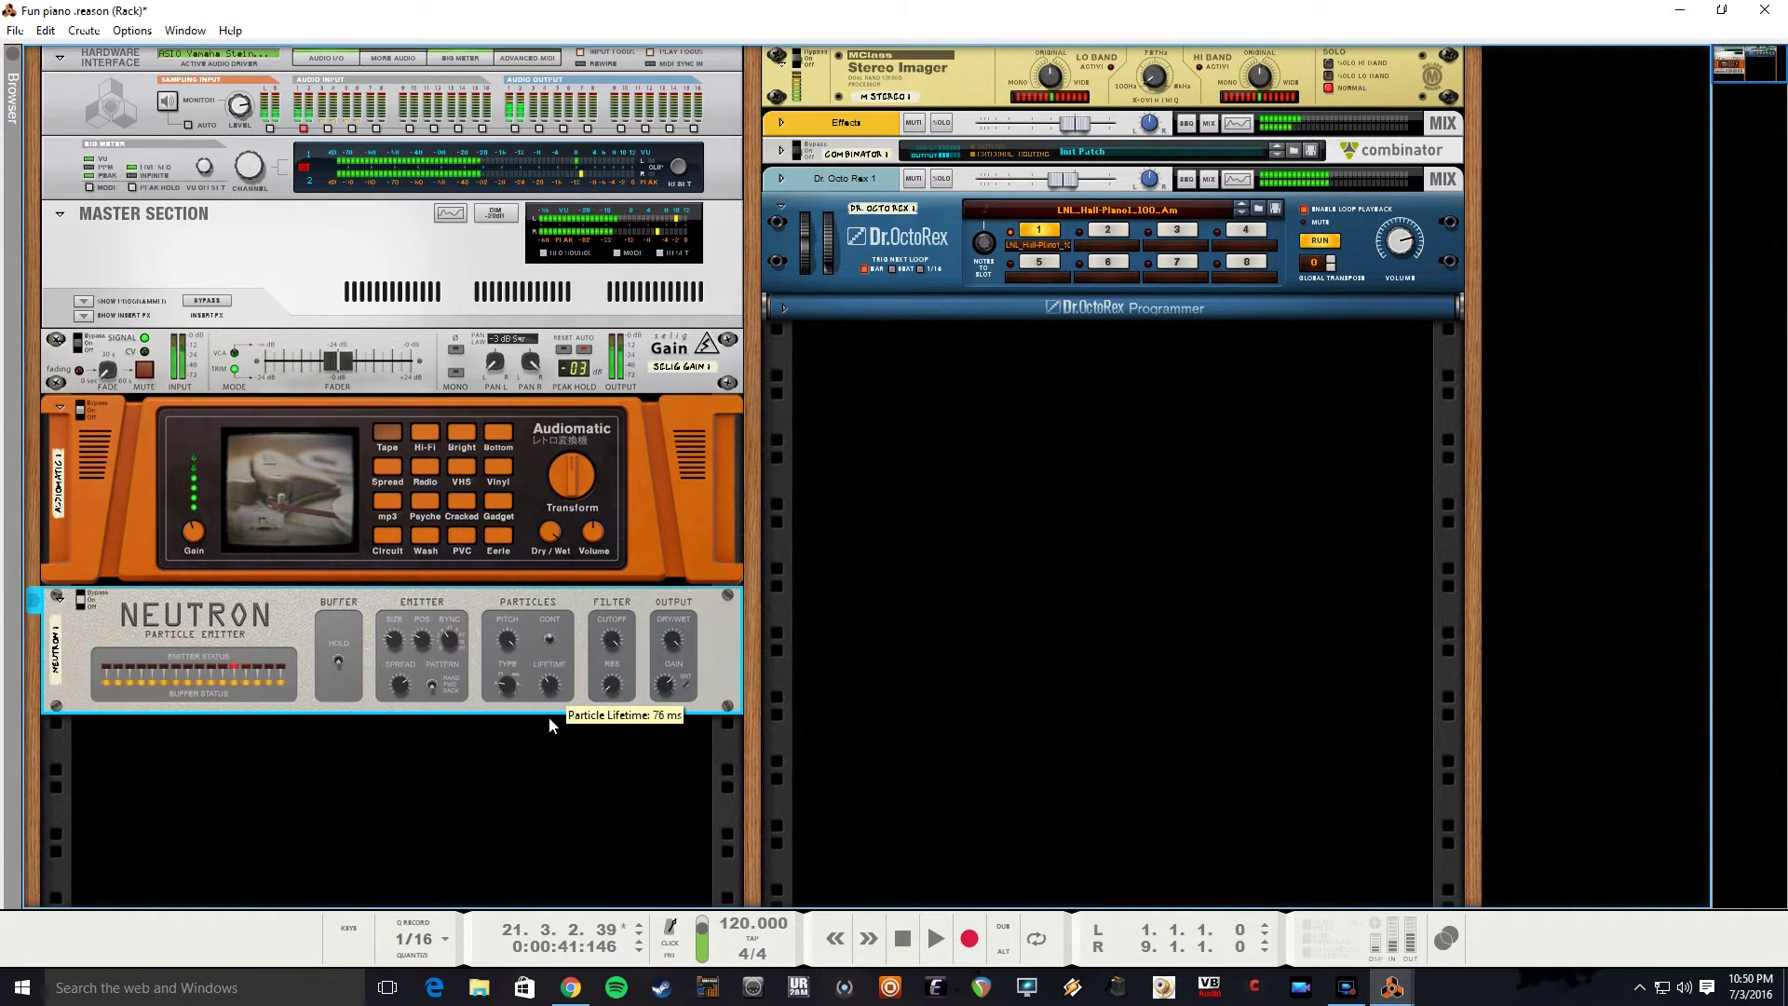
key("space")
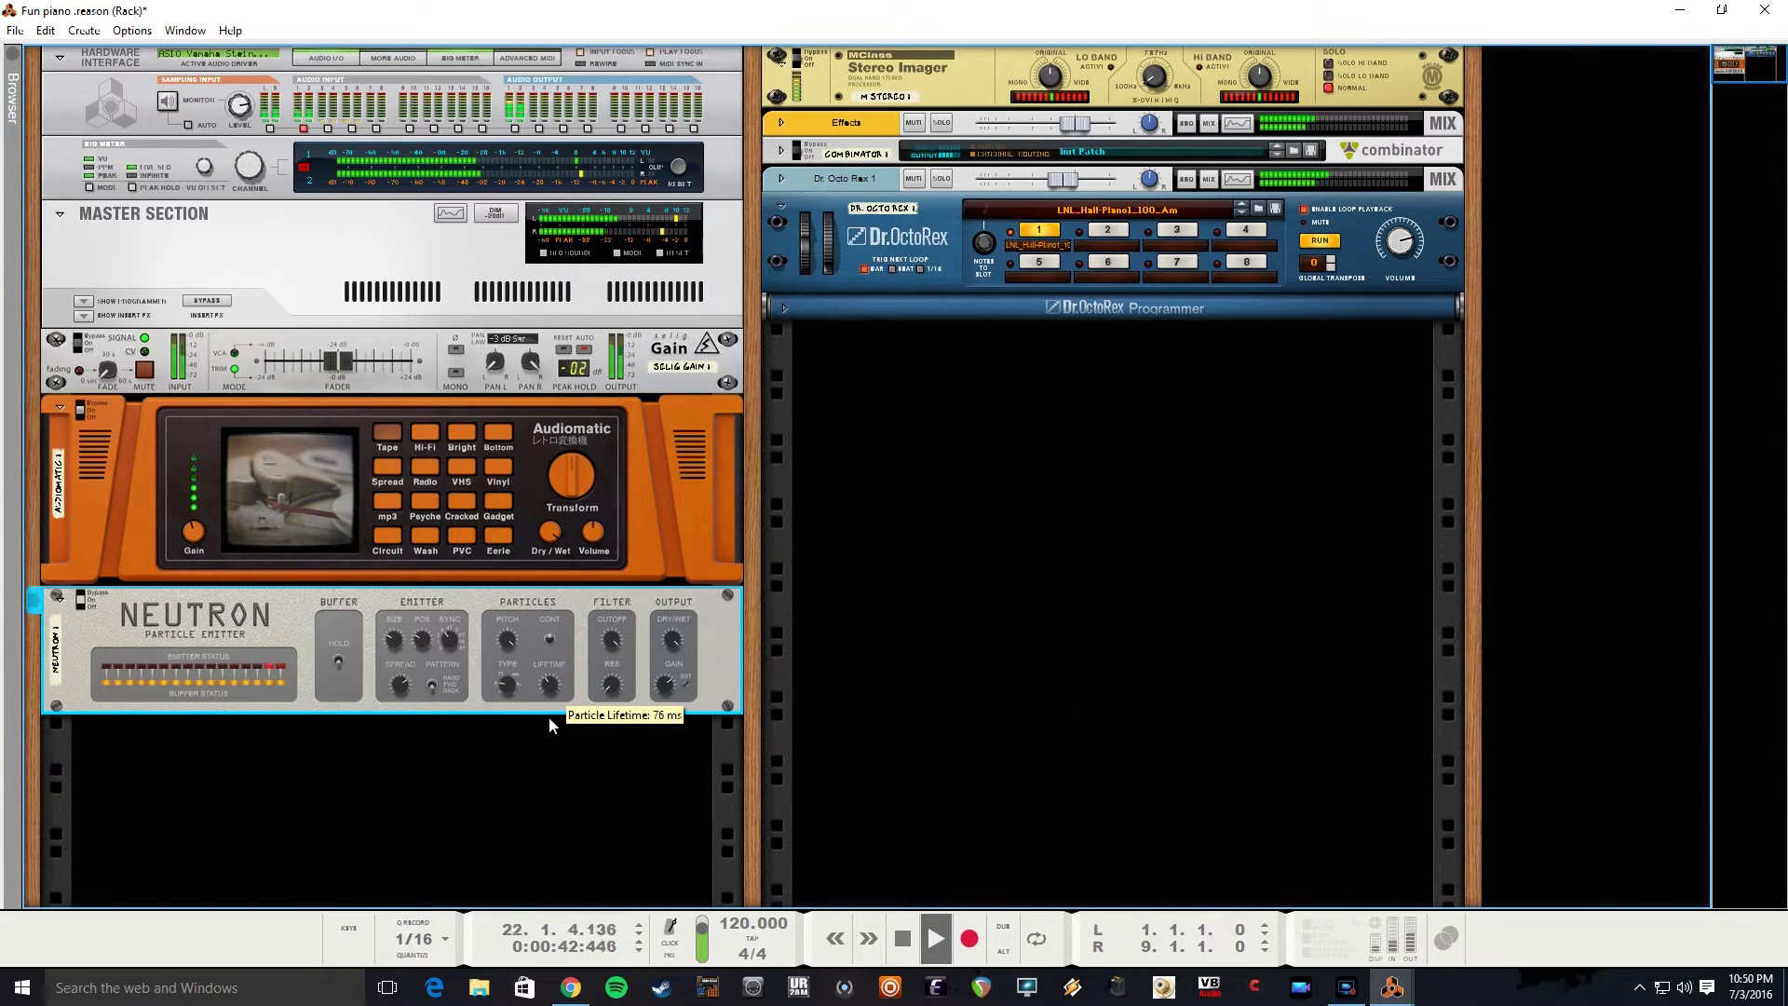
key("space")
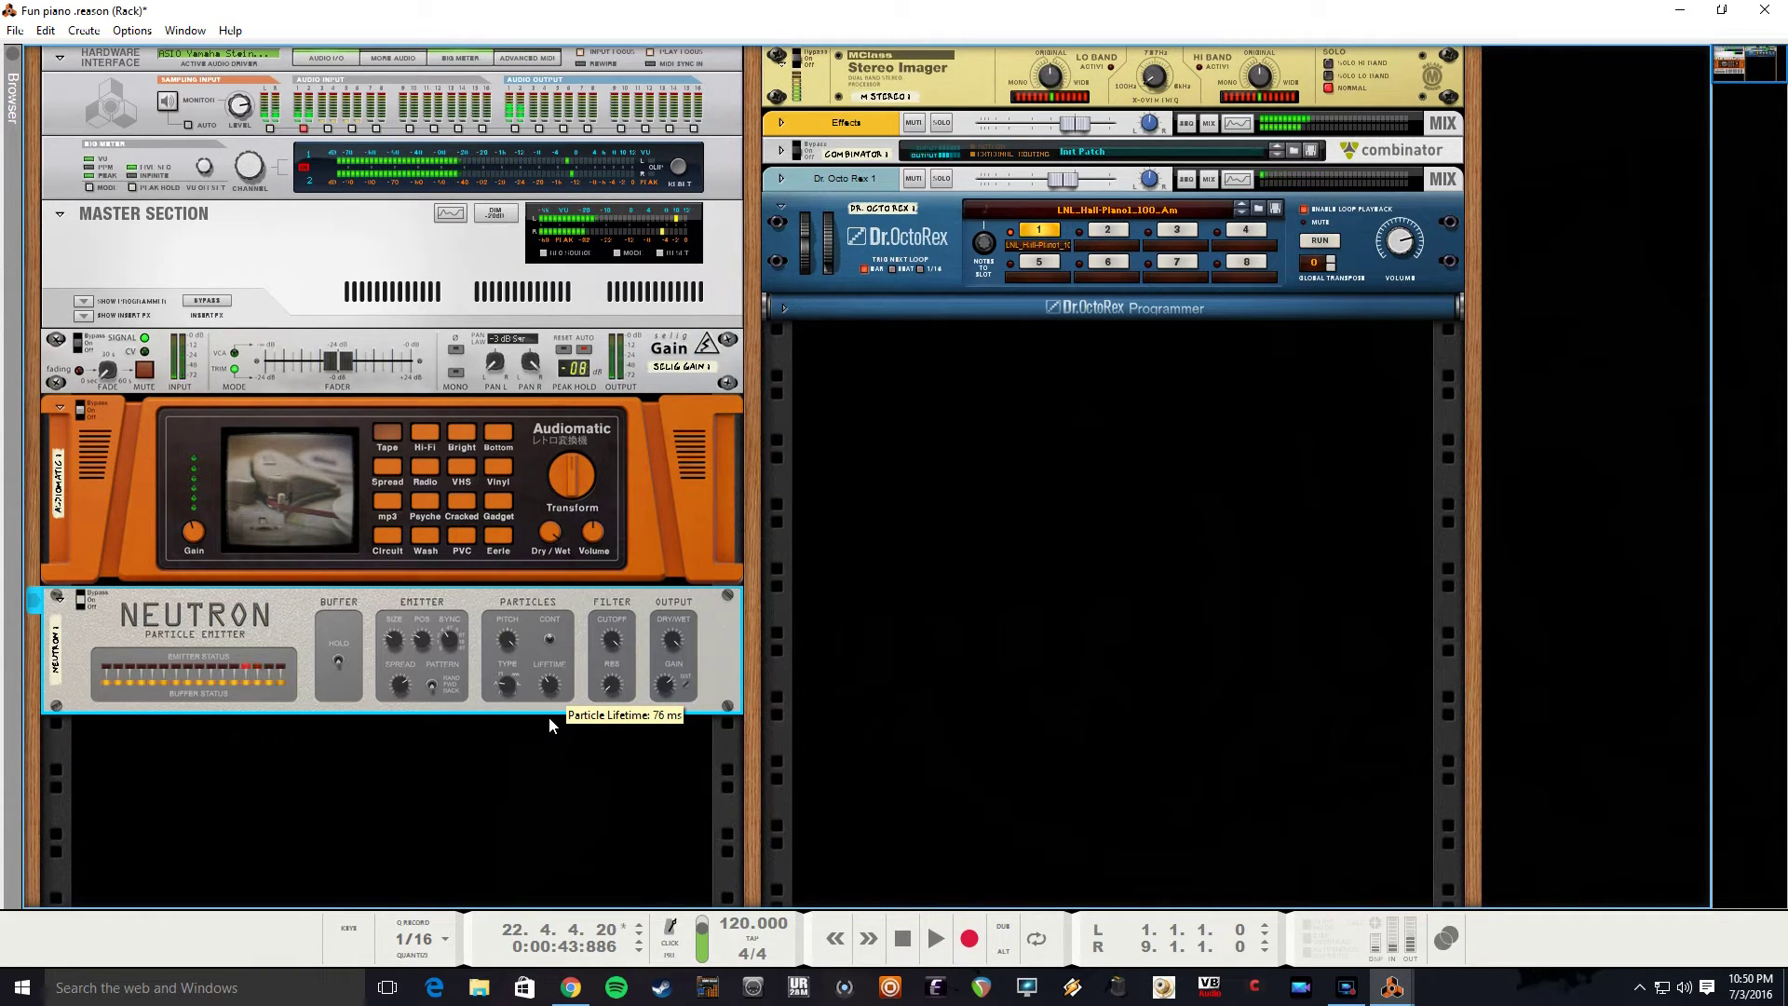
left_click_drag(549, 718, 576, 620)
key("space")
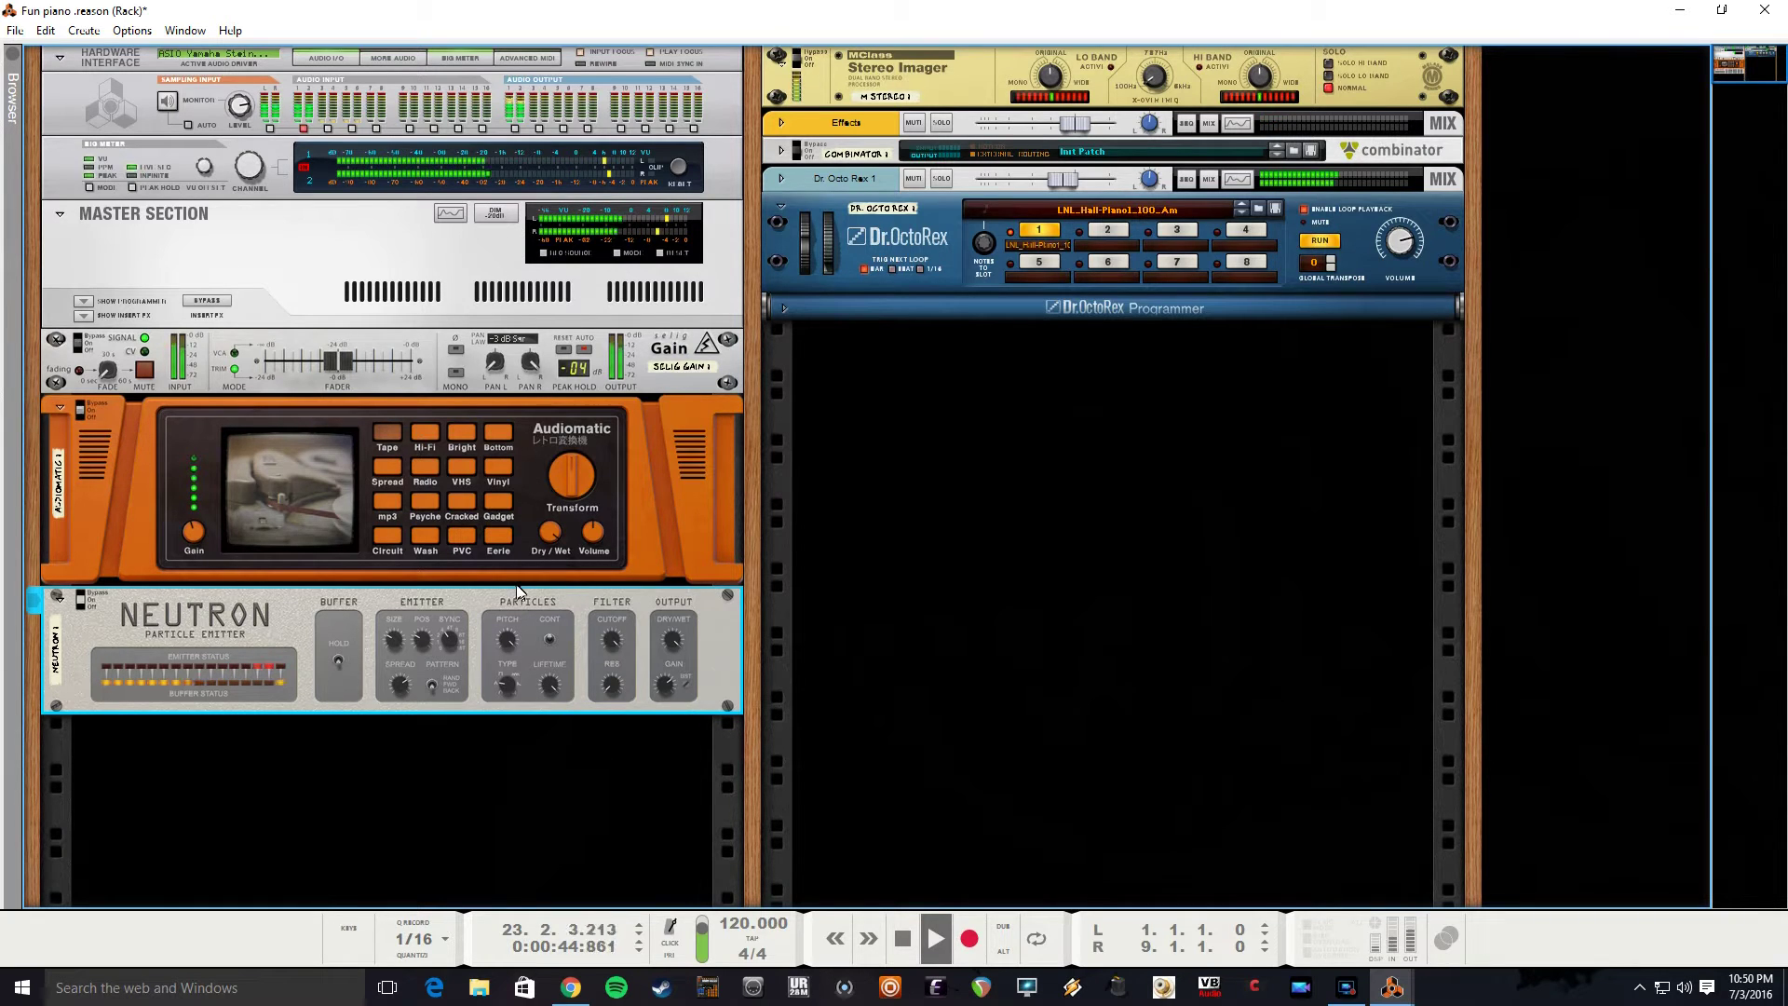
key("space")
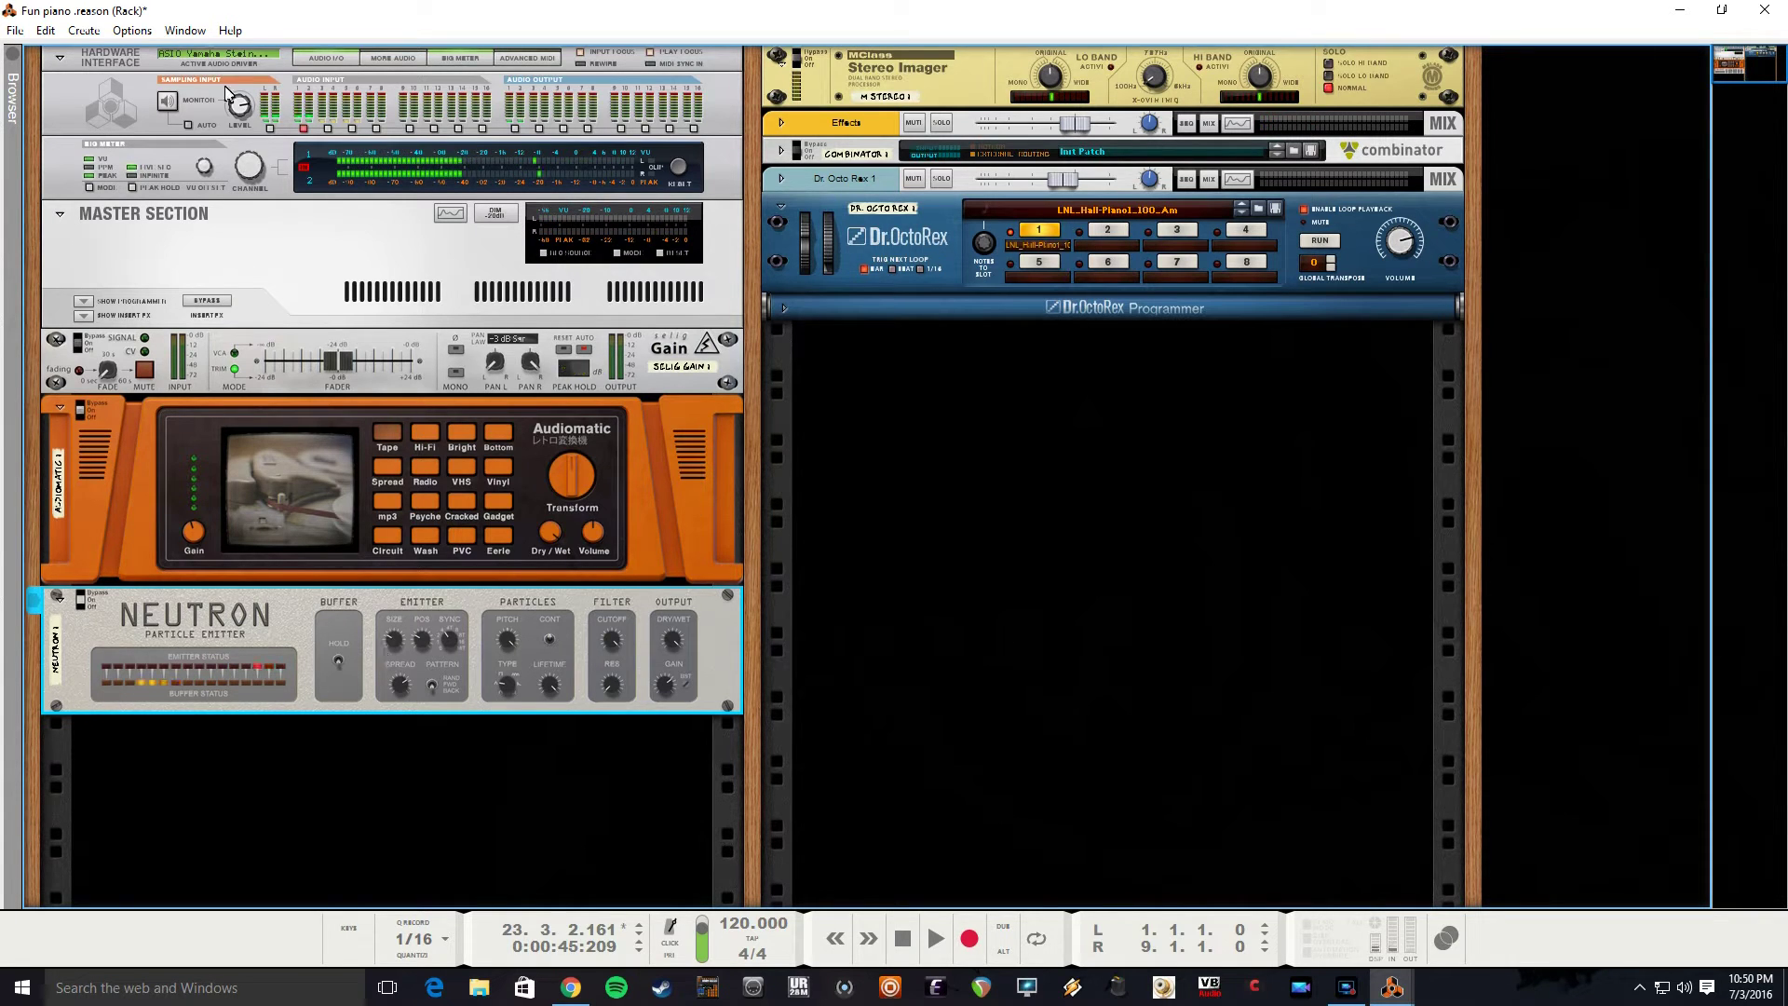
Switch to the Pink Floyd Style Guitar vamp song's rack window.
left_click(175, 35)
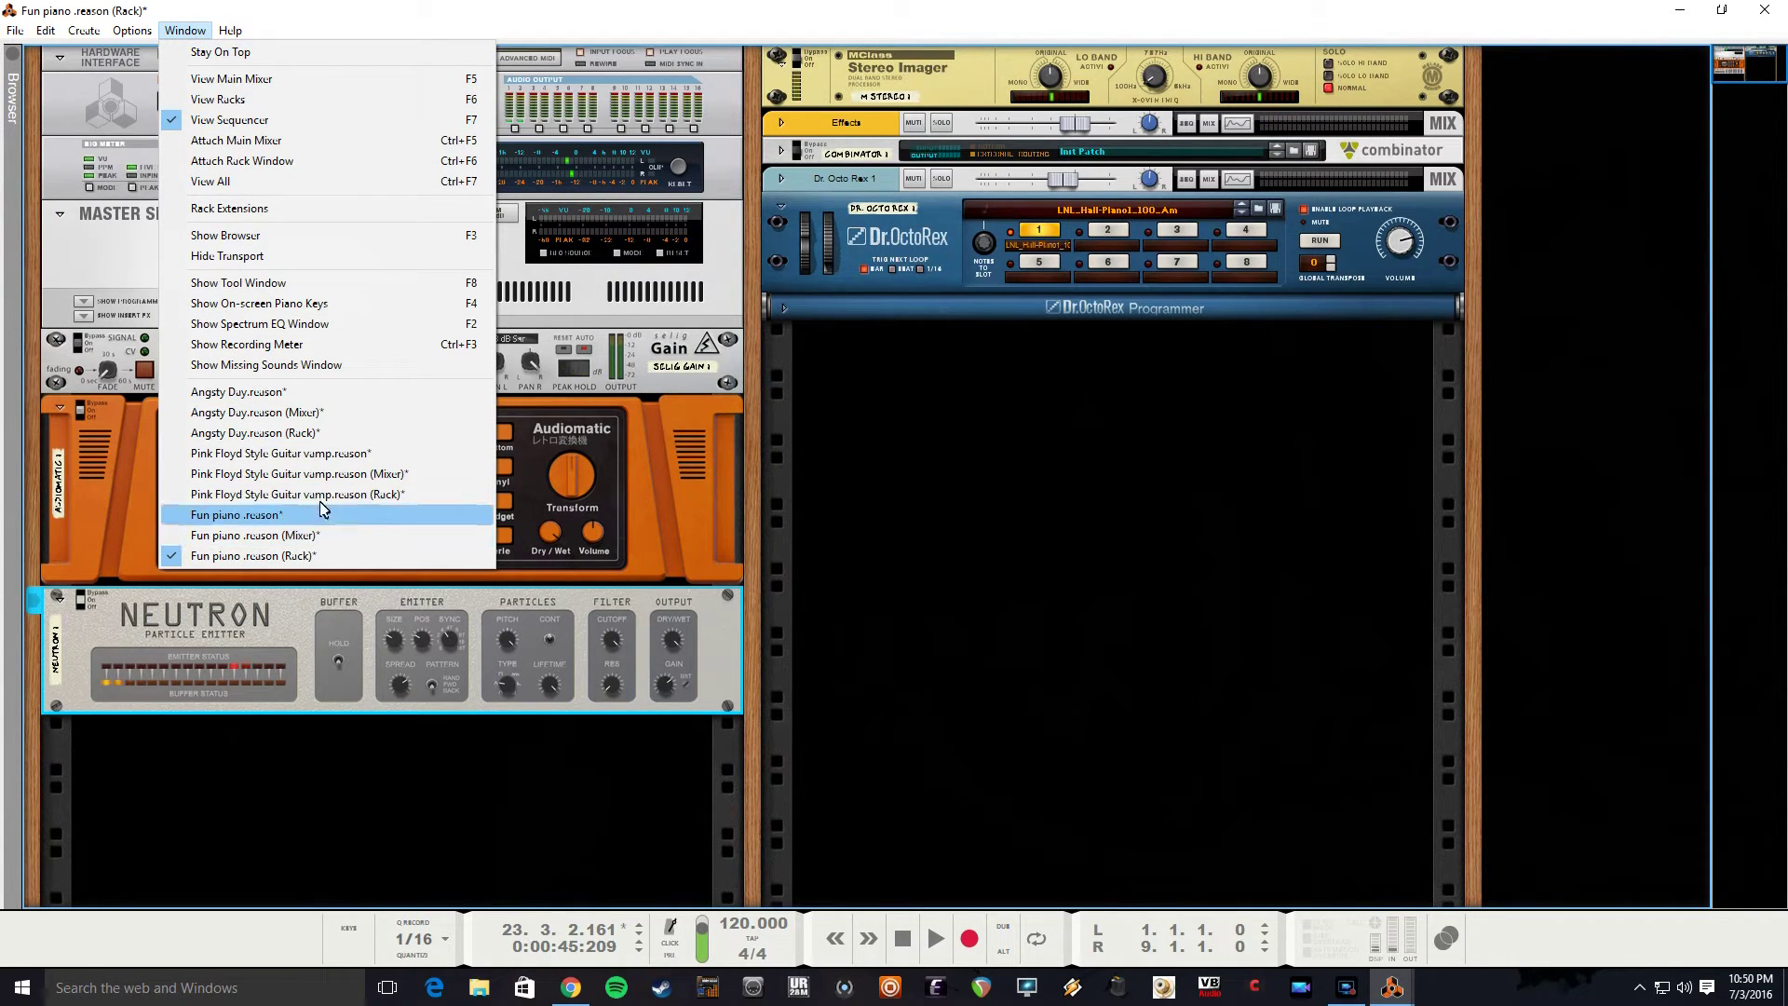
left_click(377, 497)
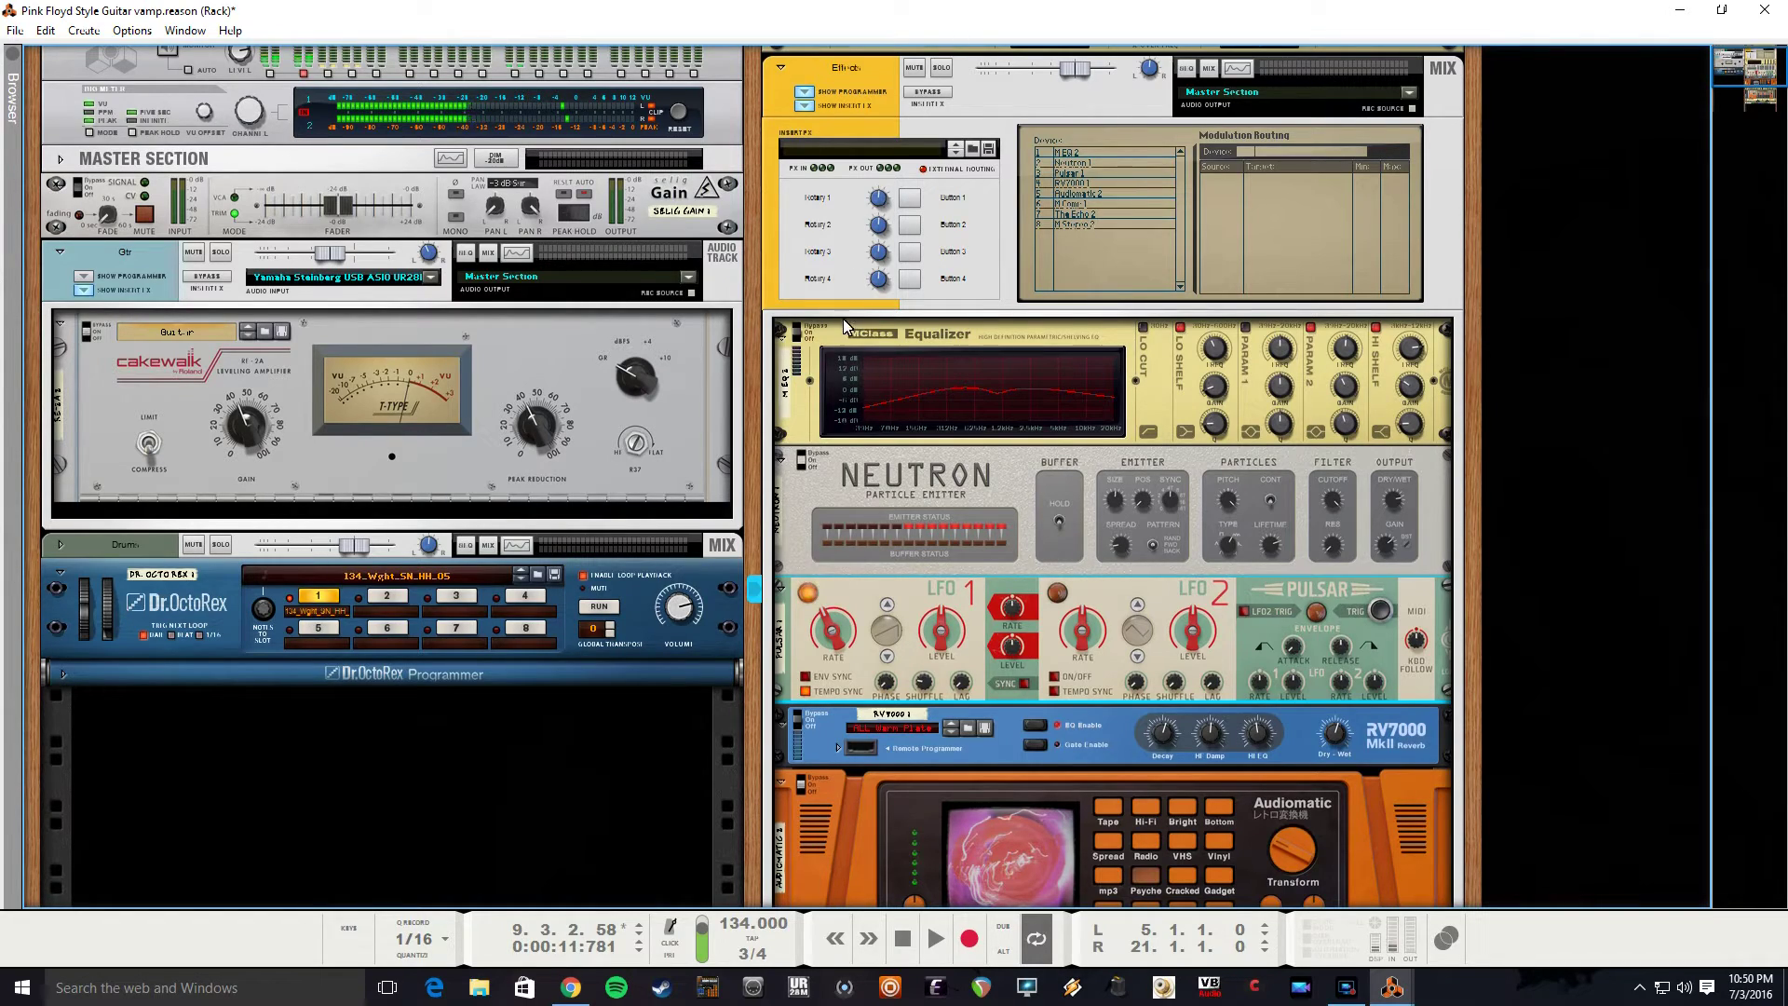
scroll(919, 638, "down", 3)
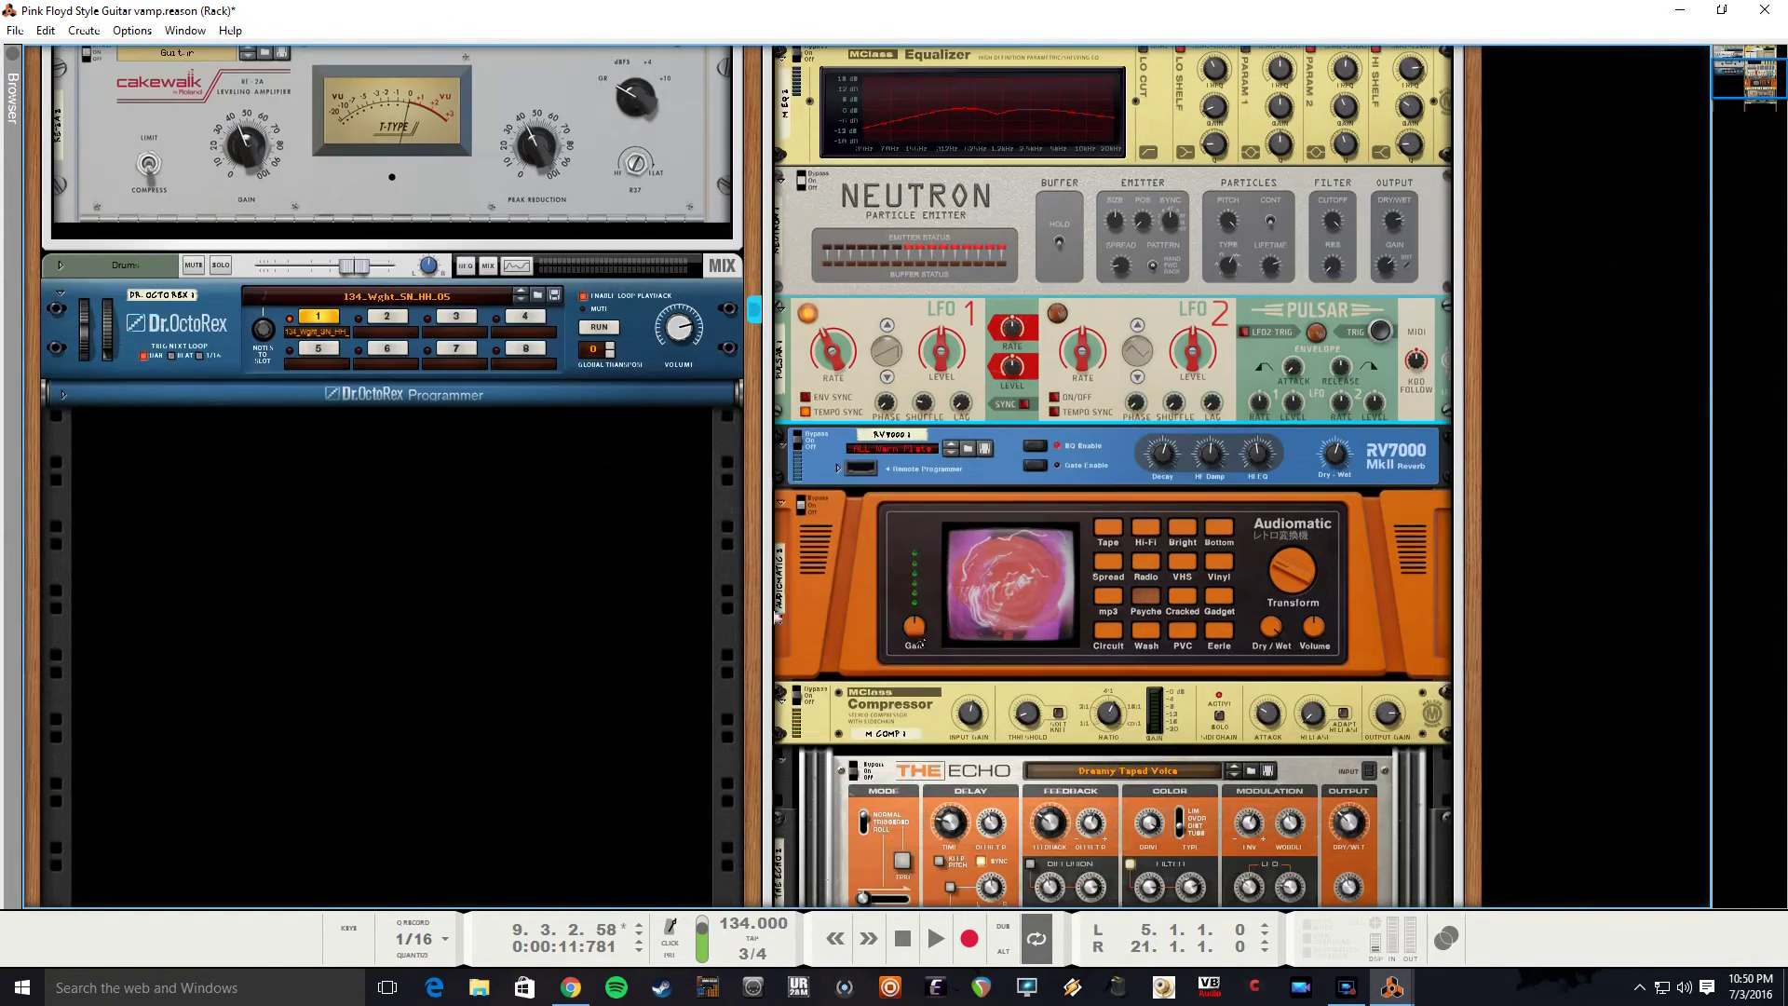
scroll(718, 657, "up", 4)
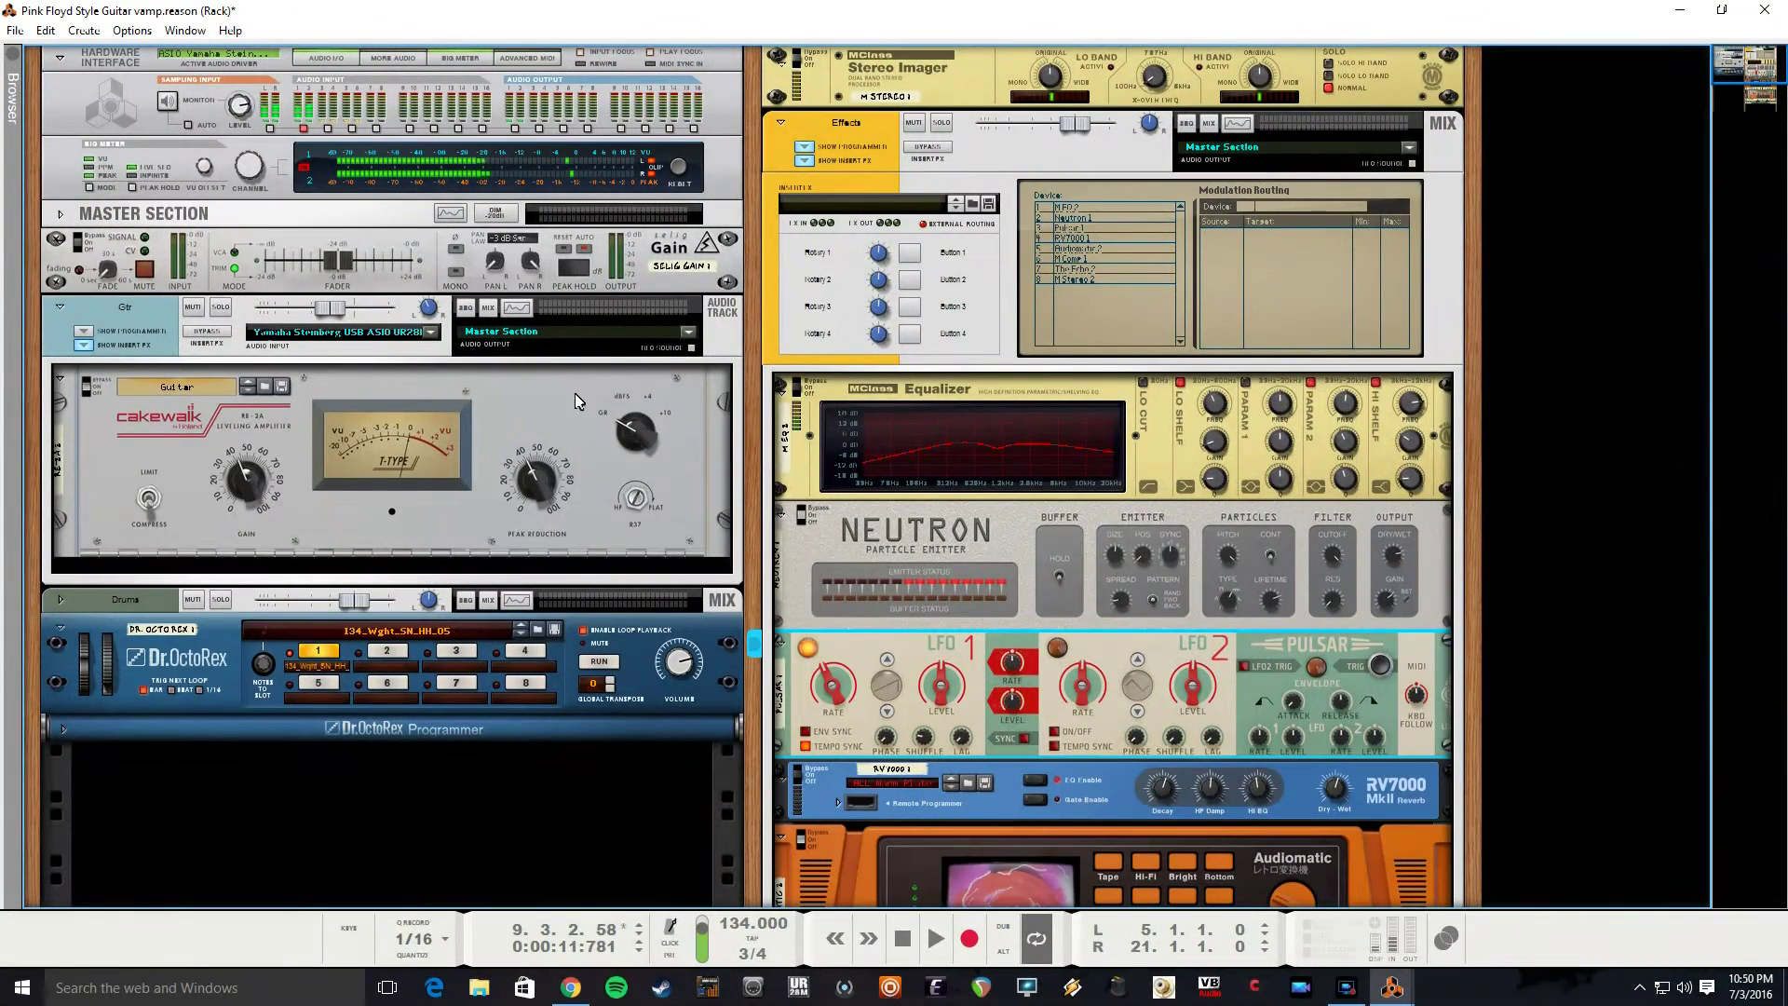
Fold and unfold the Gtr channel, then show the guitar song's mixer.
left_click(62, 308)
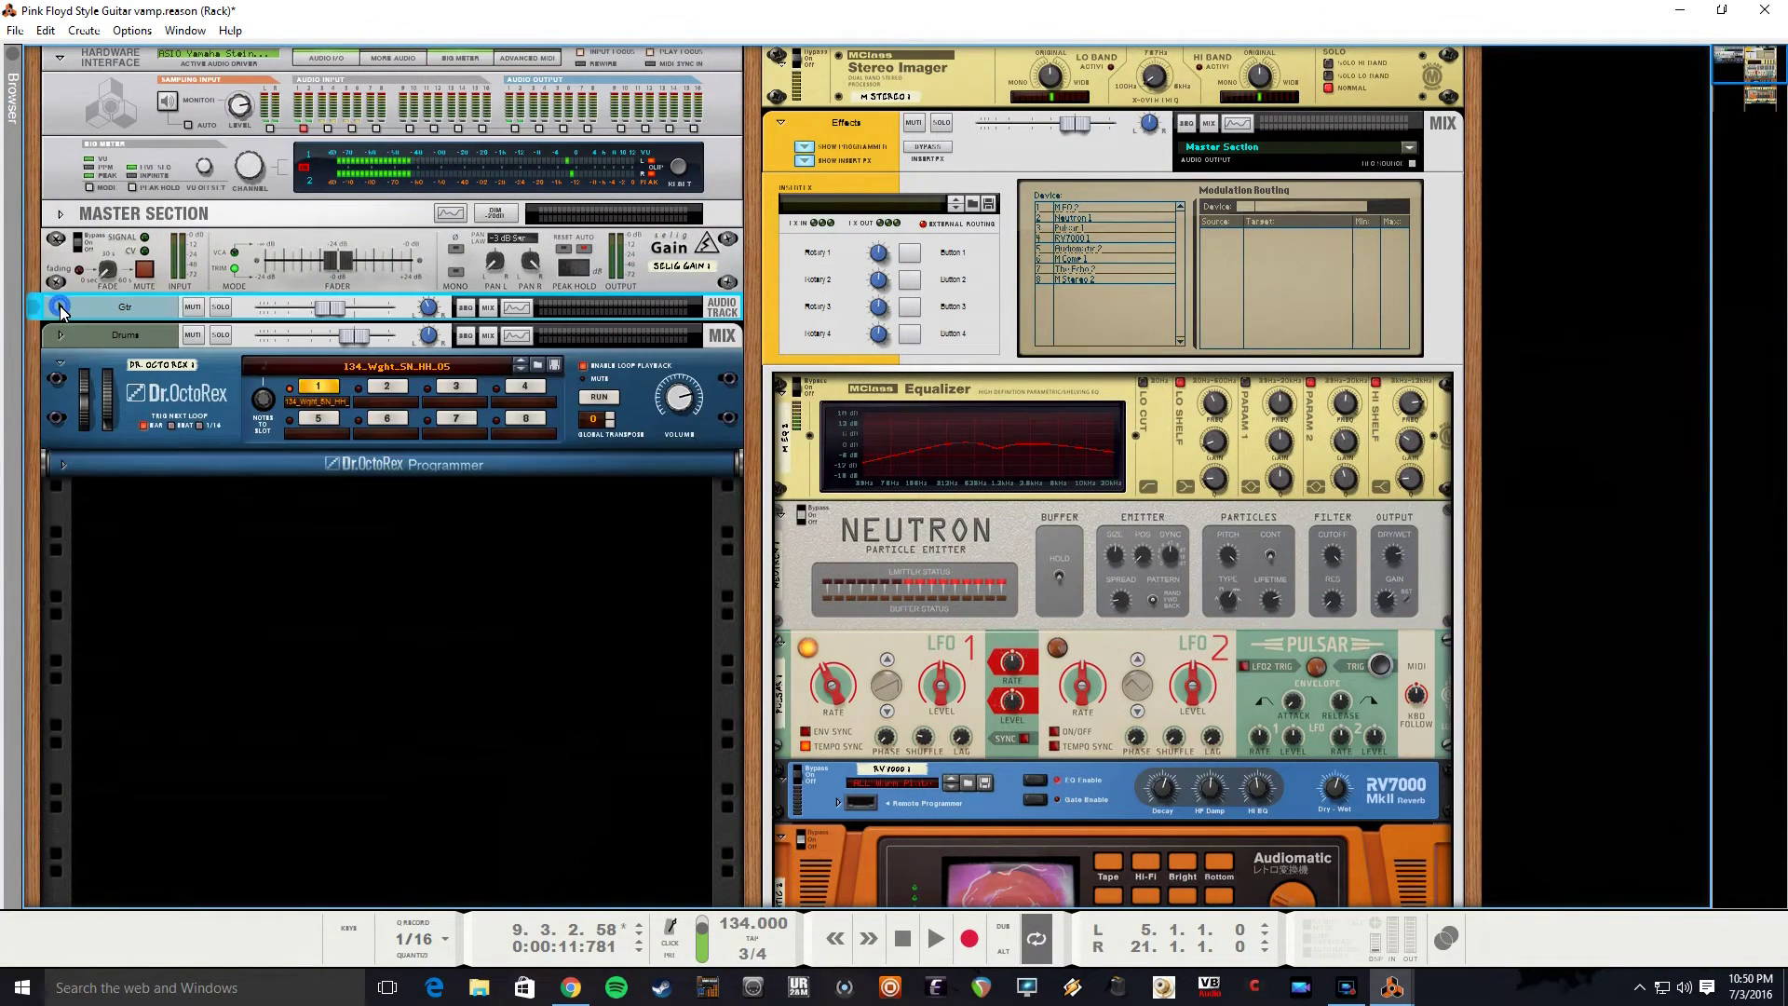
left_click(62, 308)
key("alt+Tab")
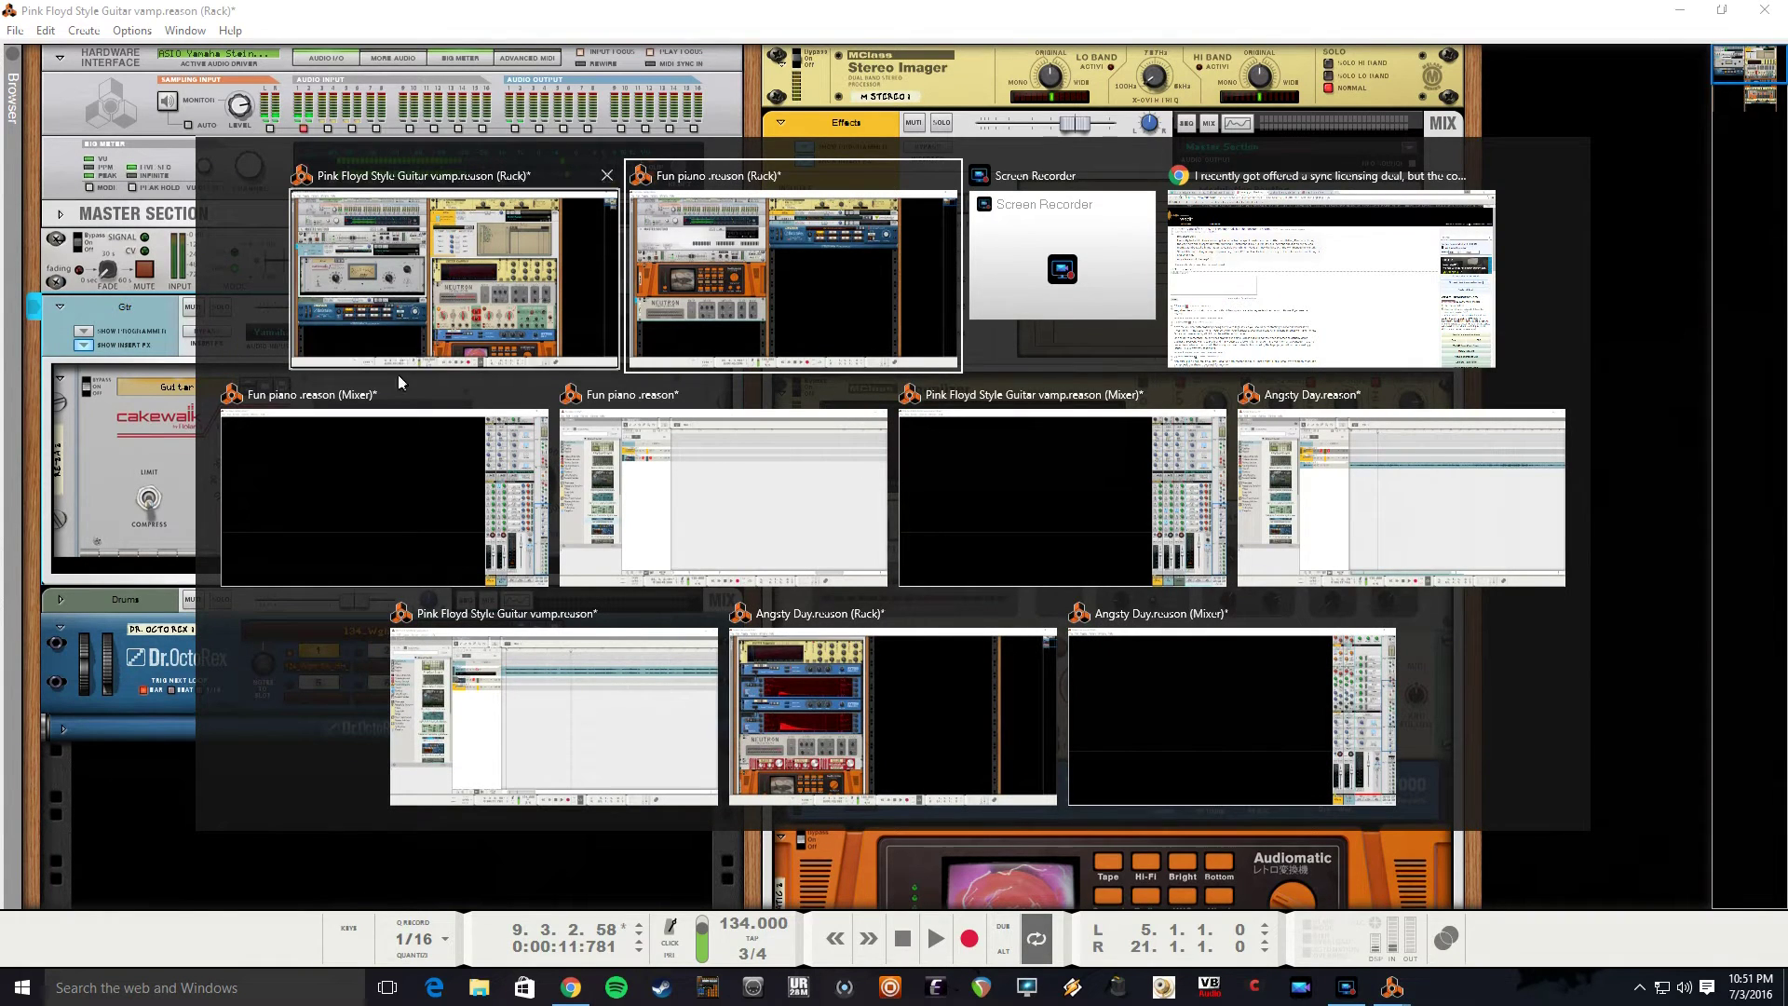
left_click(930, 499)
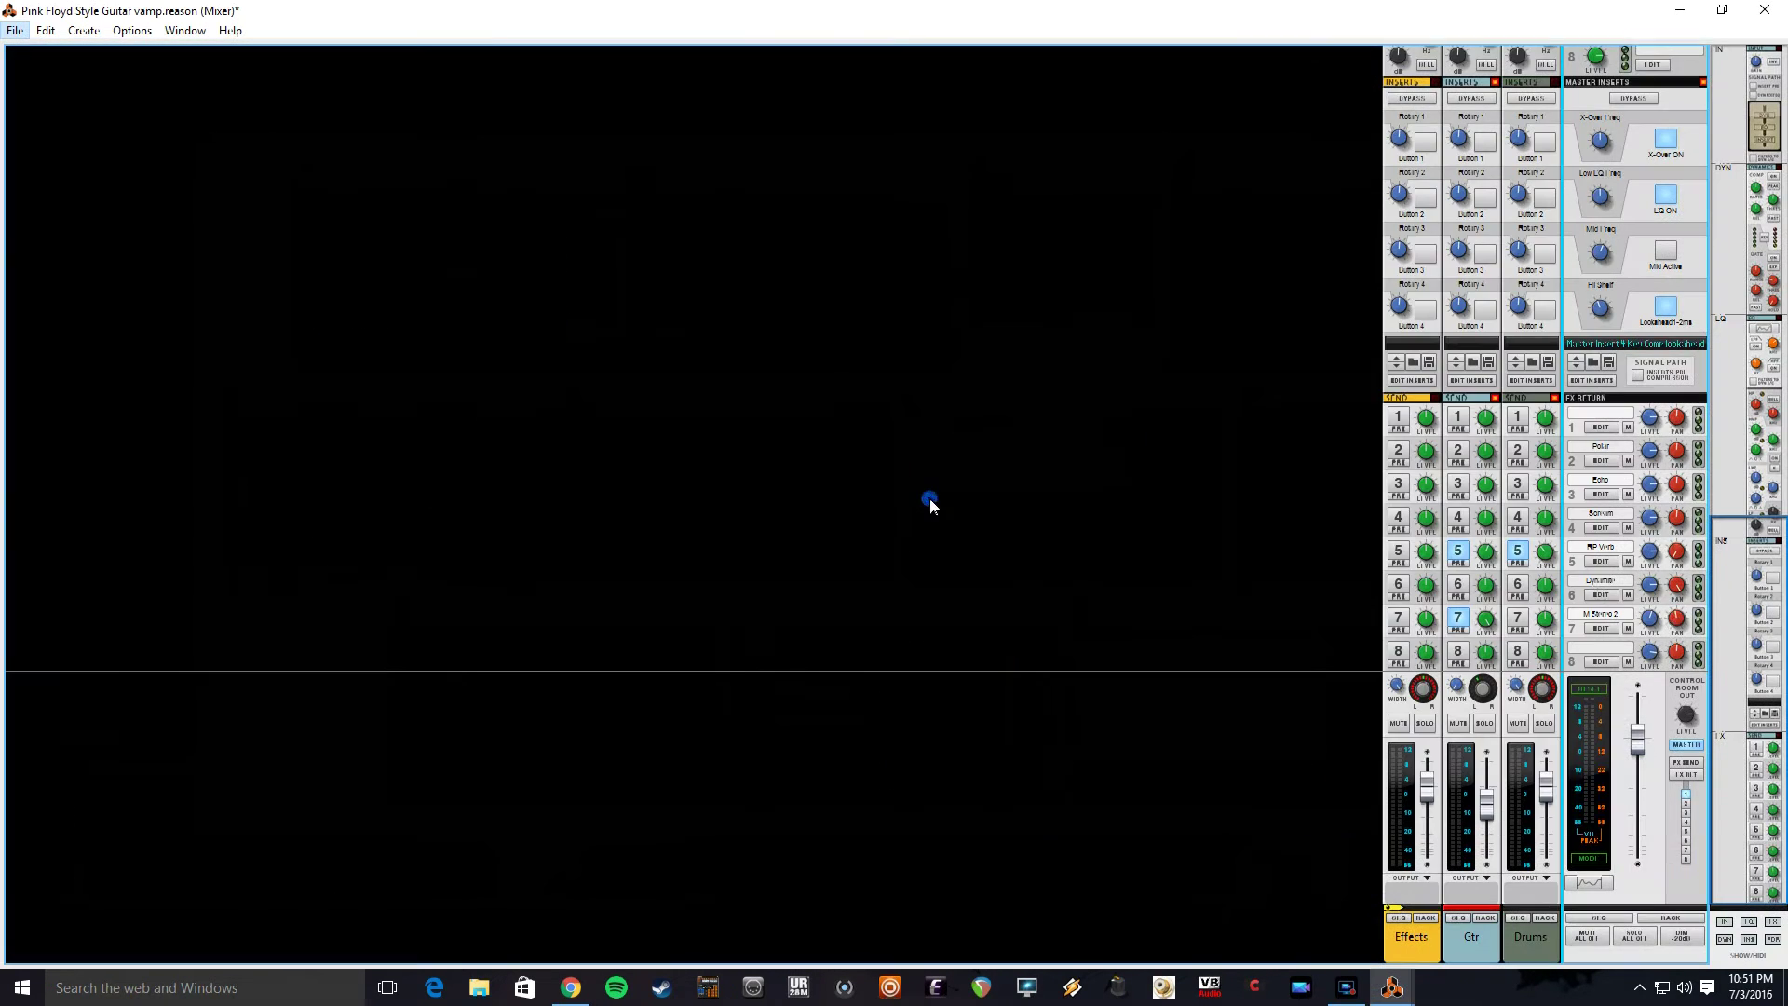
Turn the Gtr channel's send 7 off and back on, then return to the rack.
left_click(1460, 622)
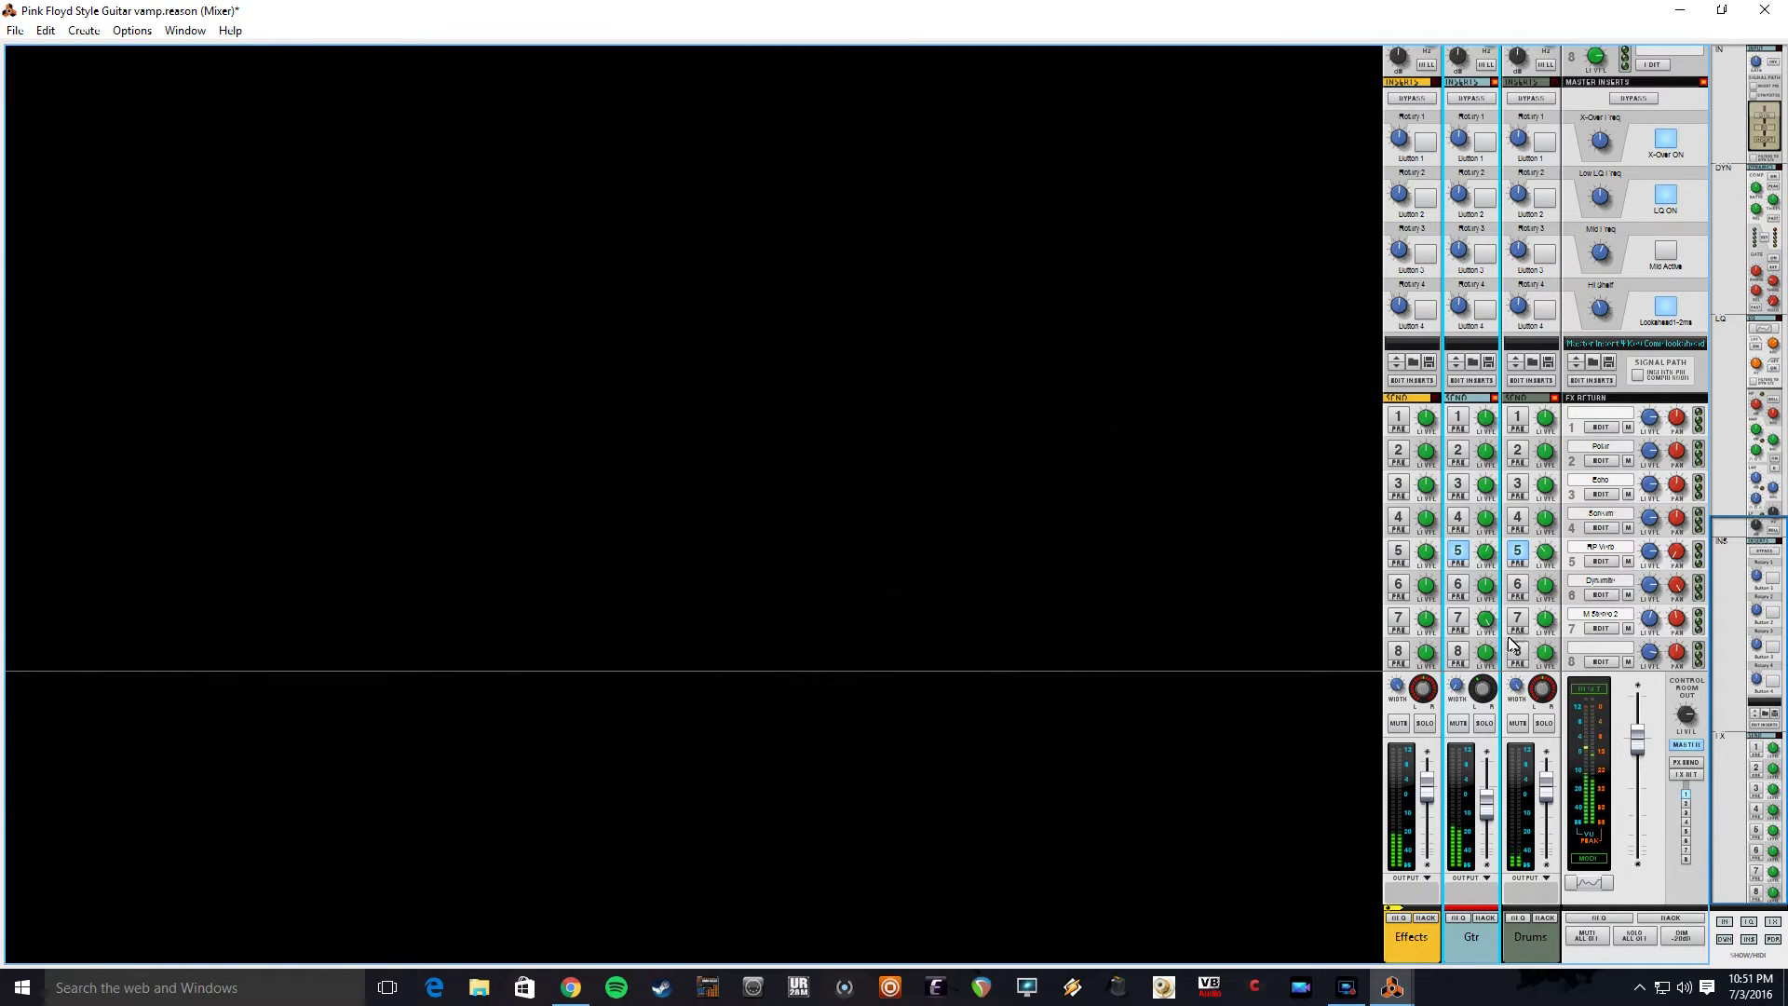
left_click(1458, 618)
key("alt+Tab")
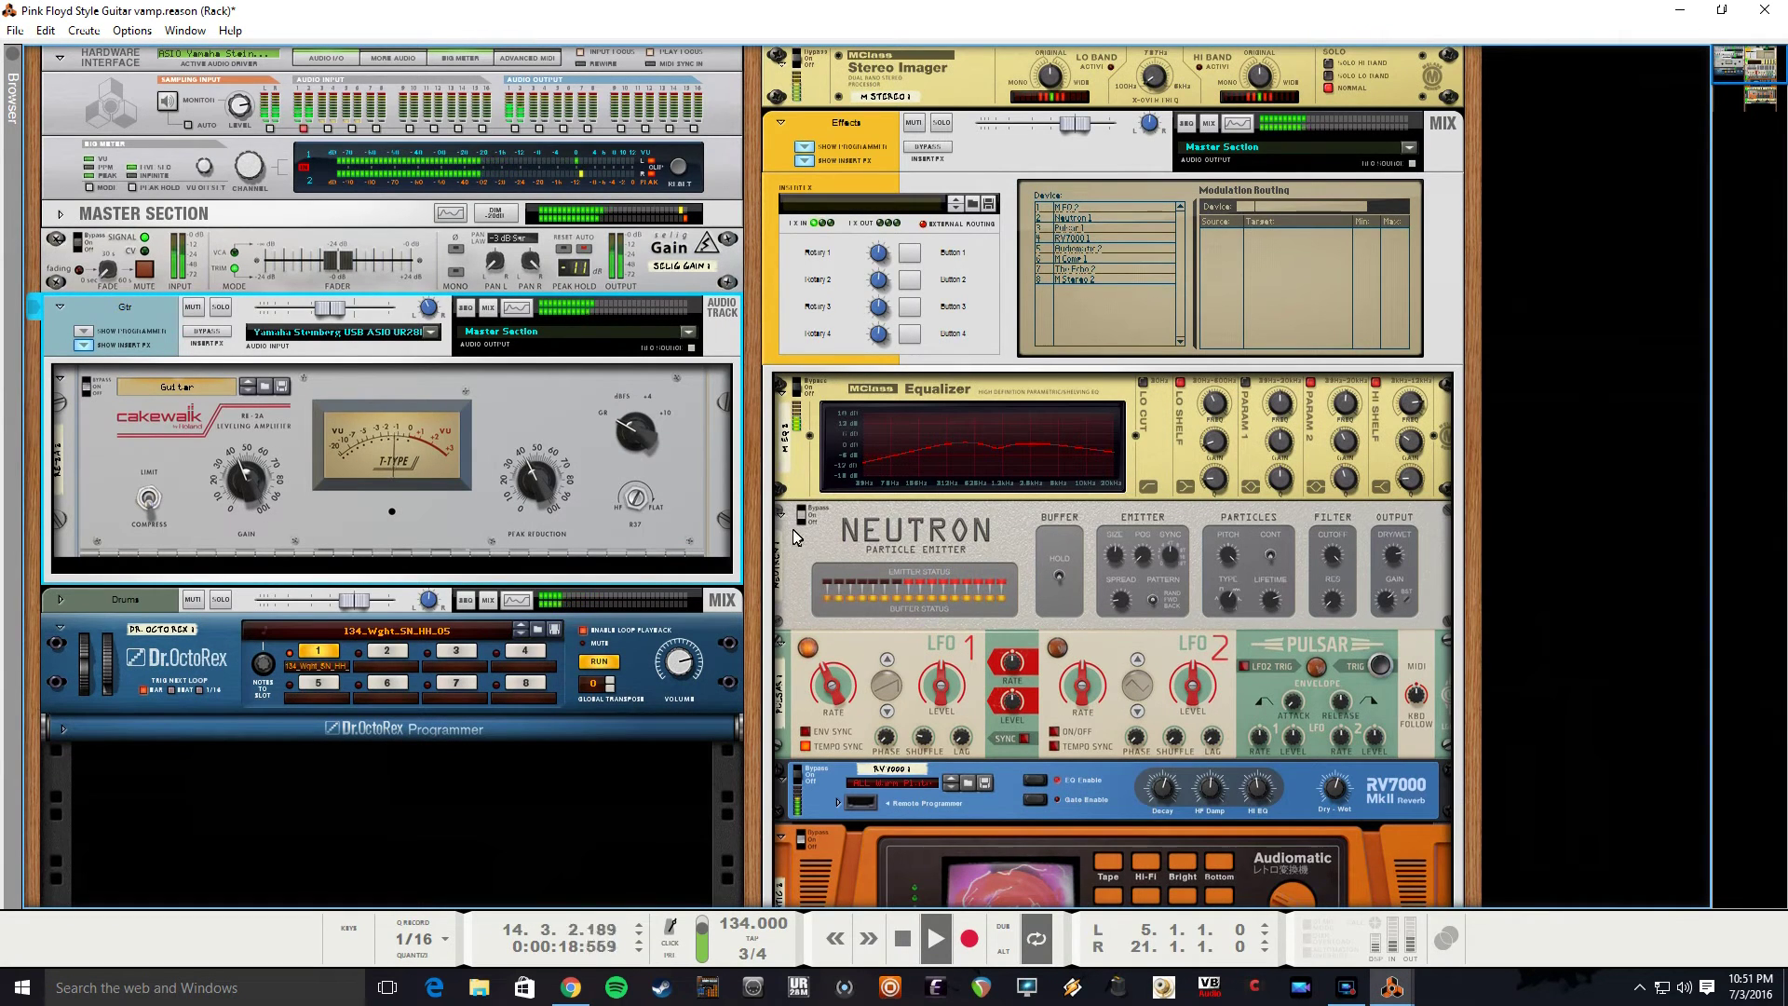
Stop playback, select the guitar rack's Neutron, and flip the rack to show its cables.
key("space")
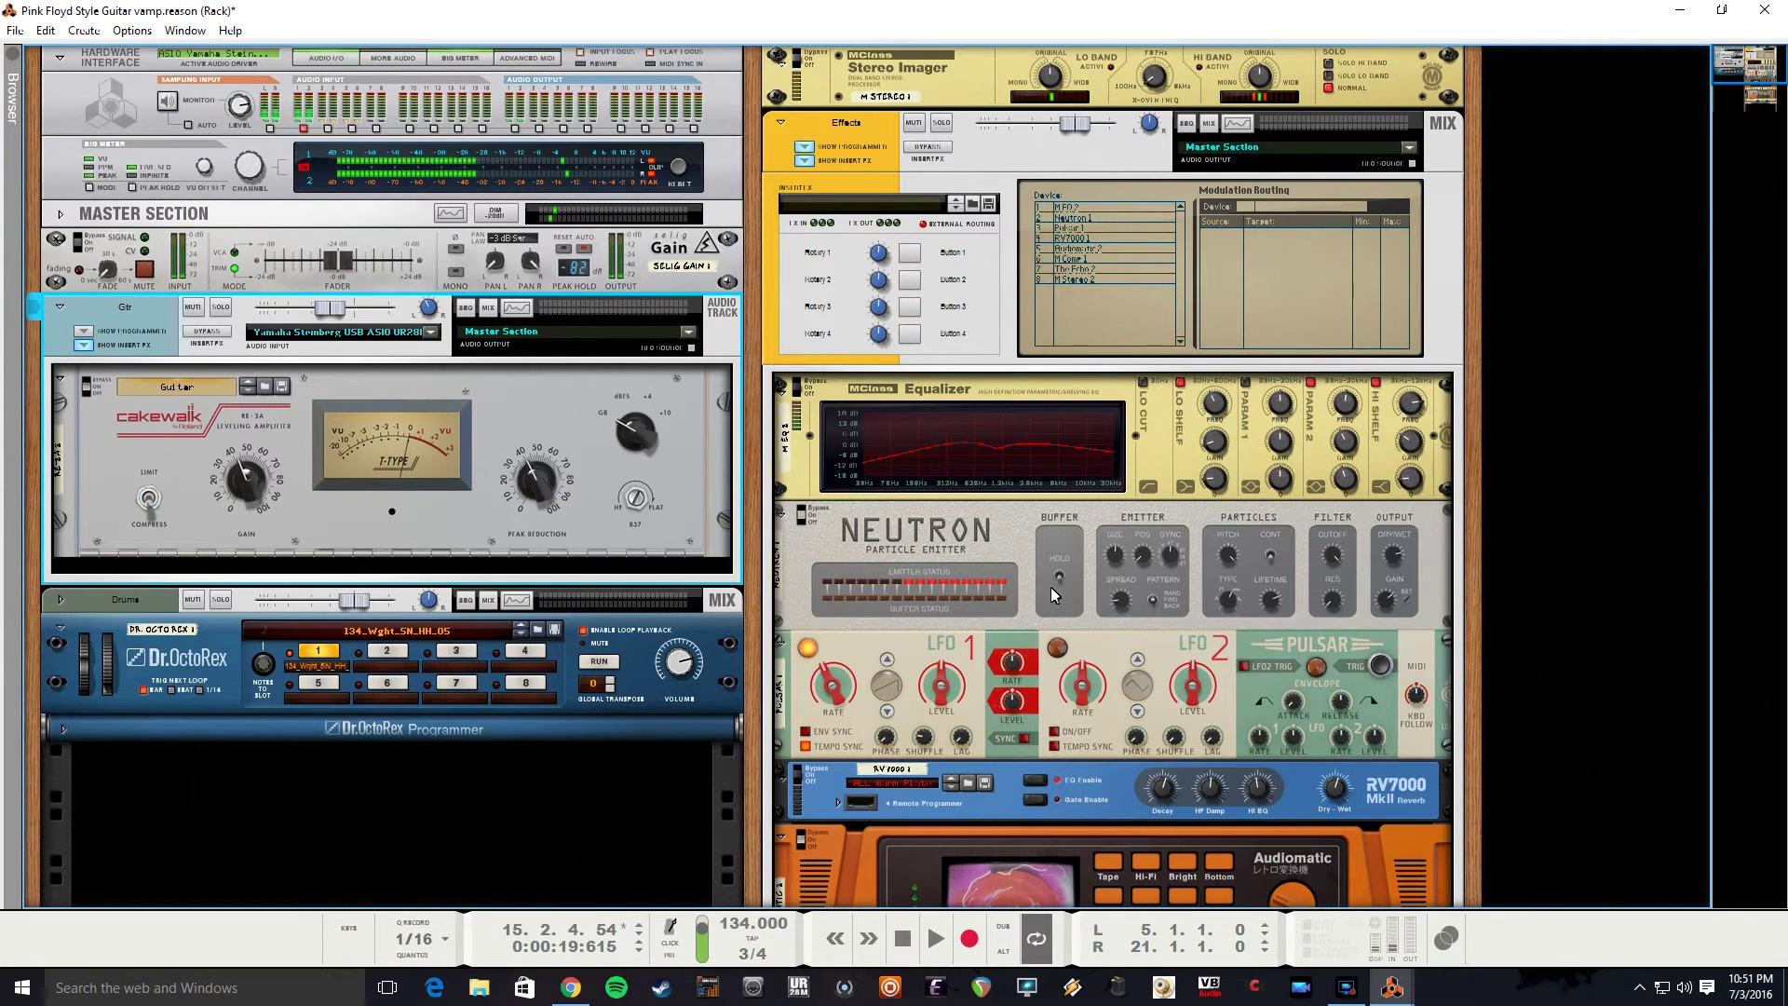
left_click(1118, 613)
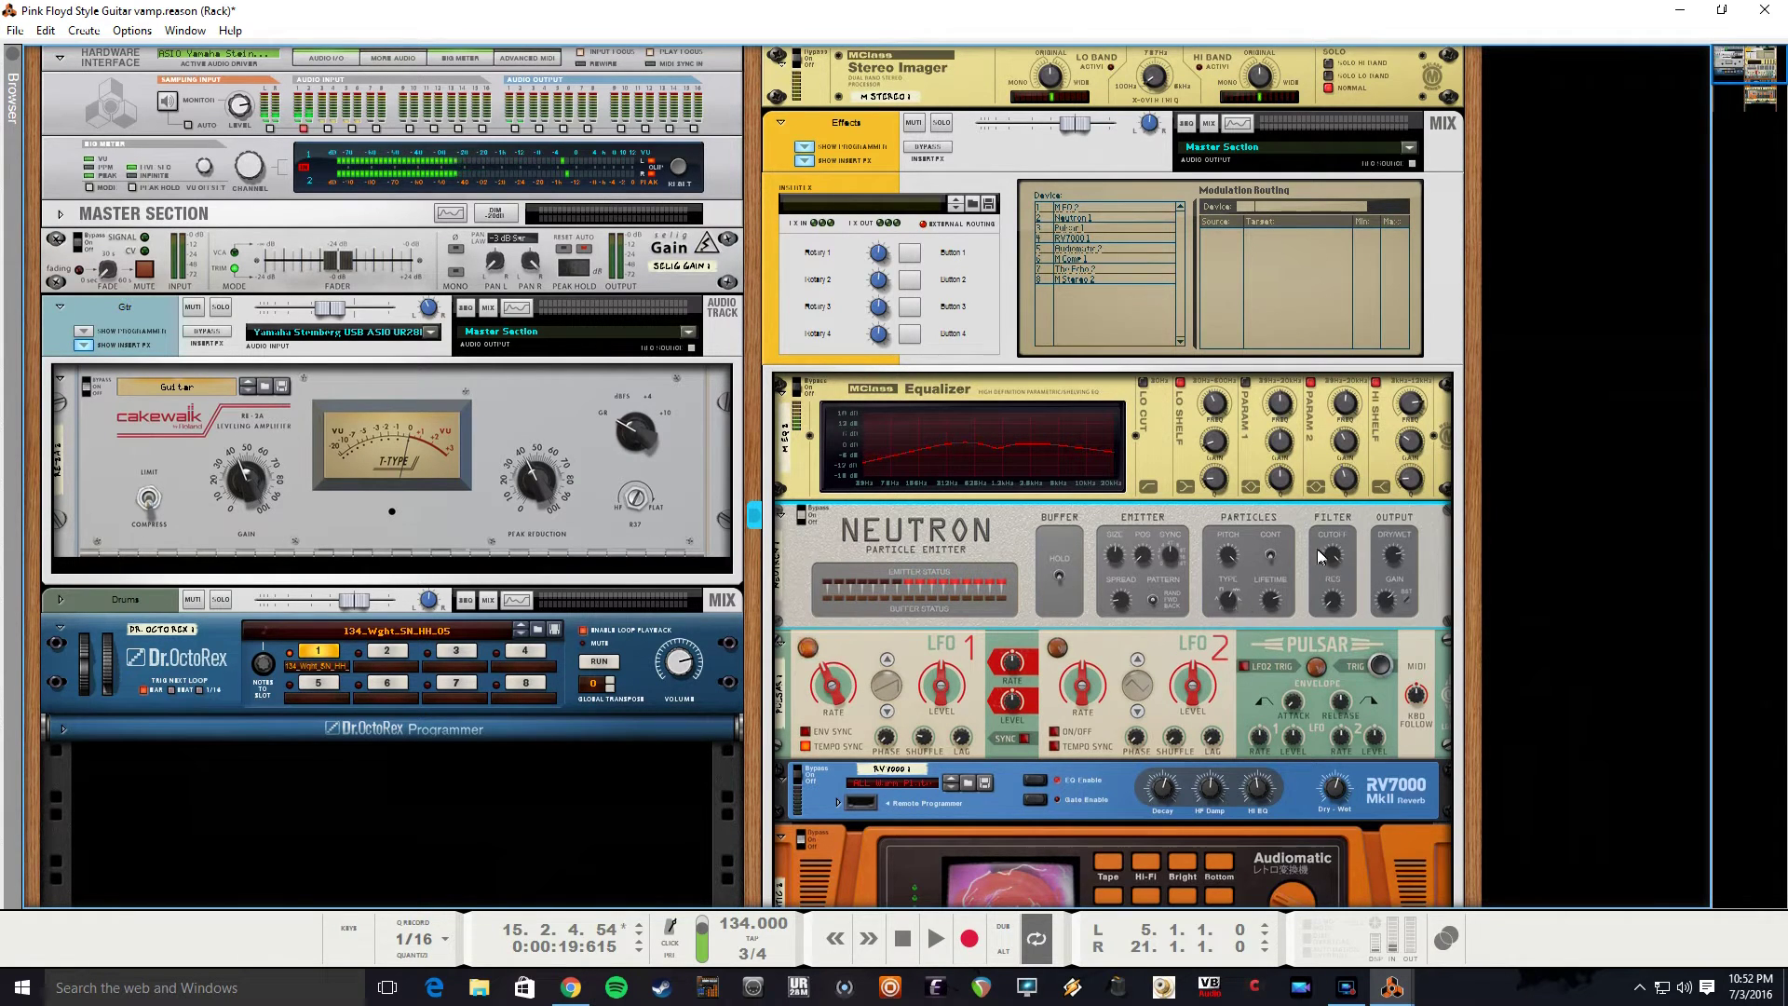
scroll(953, 512, "down", 3)
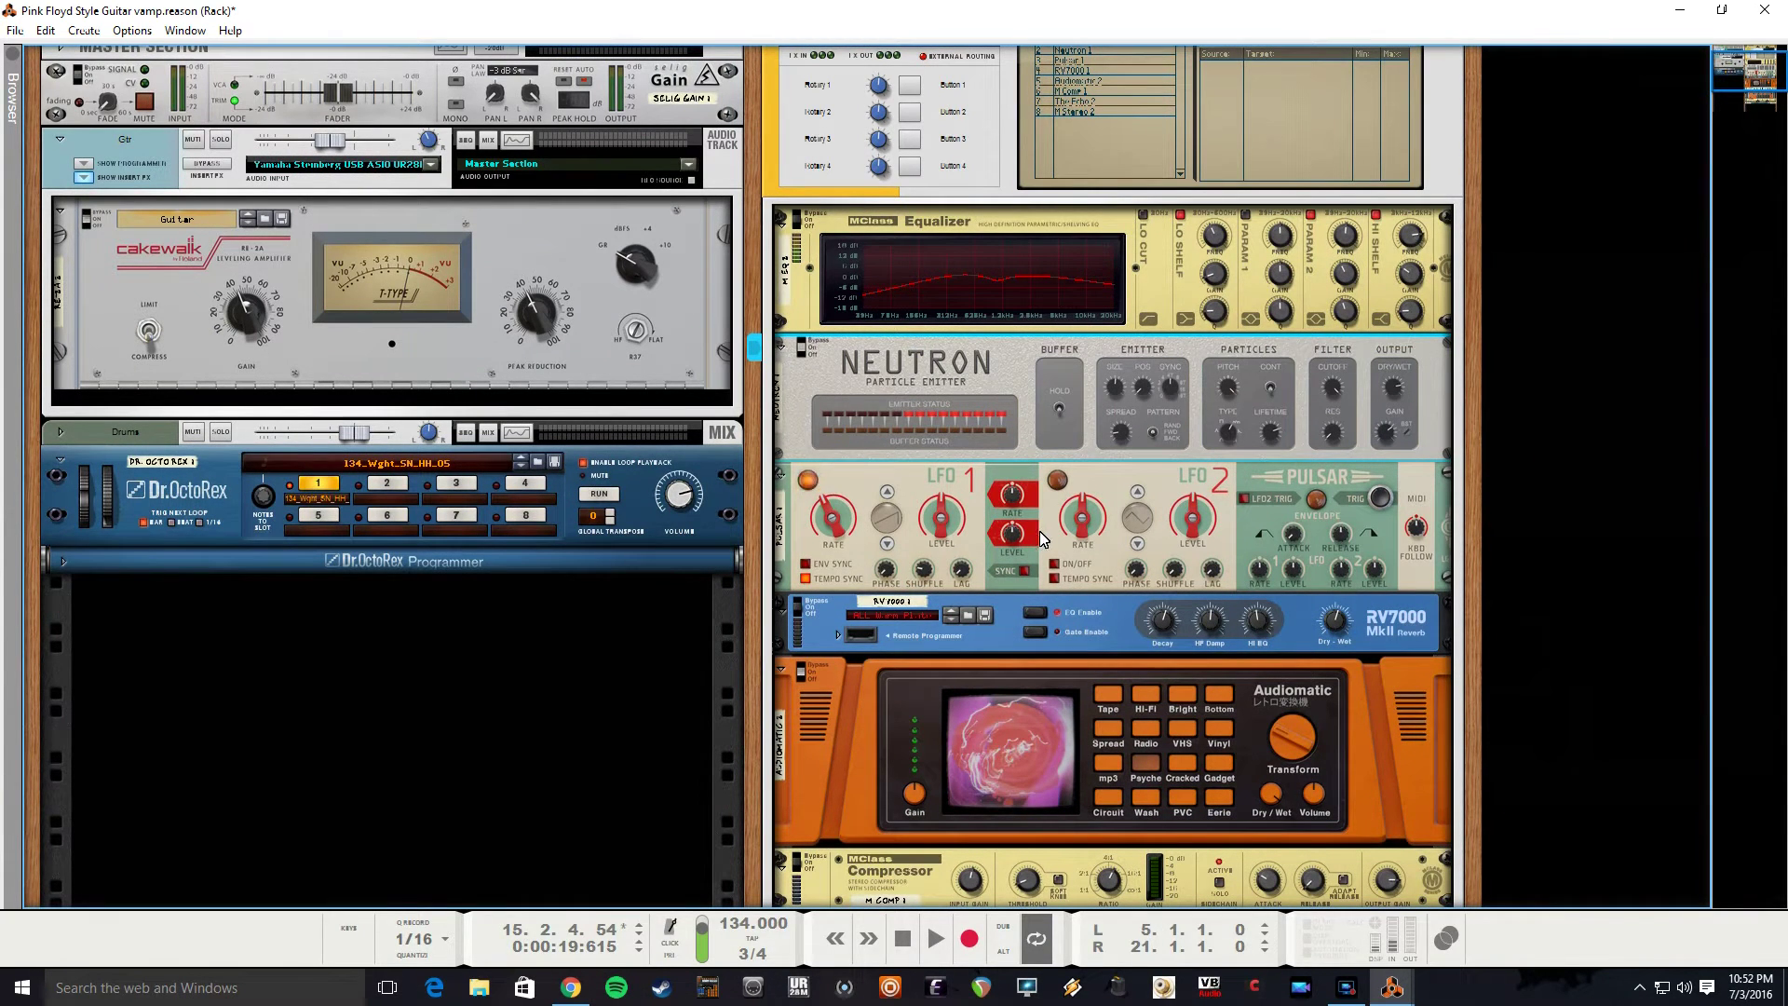
scroll(1029, 543, "down", 2)
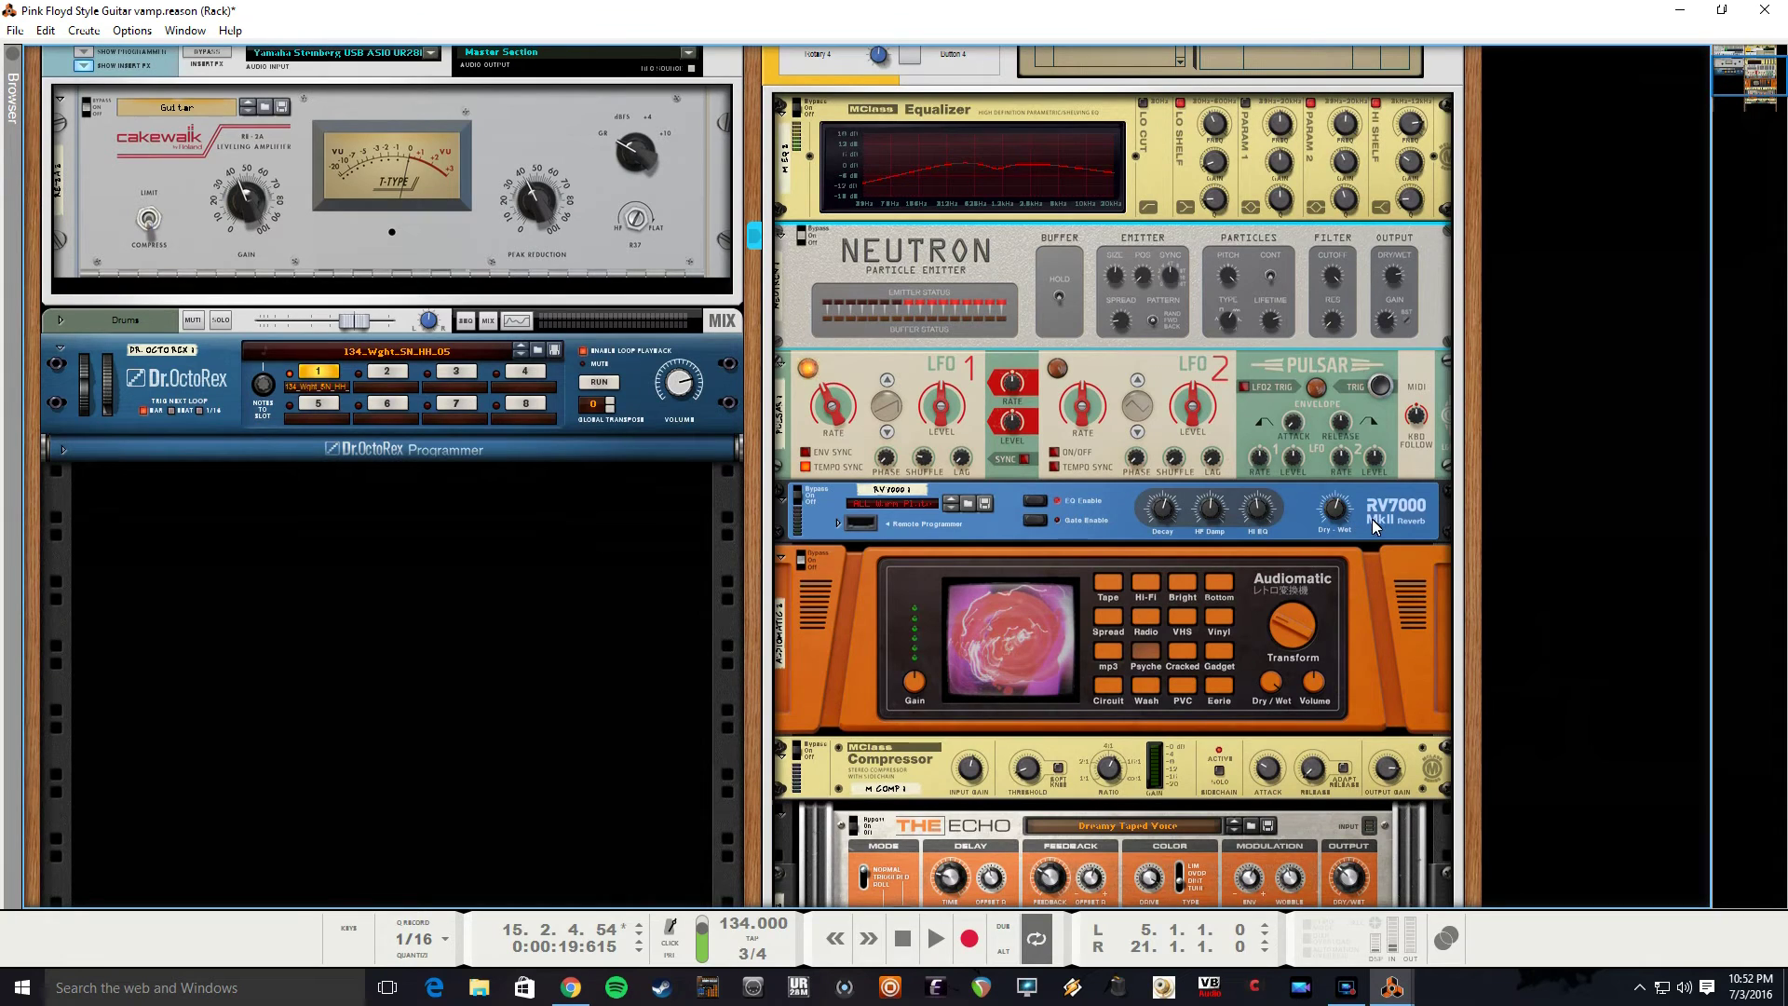
key("Tab")
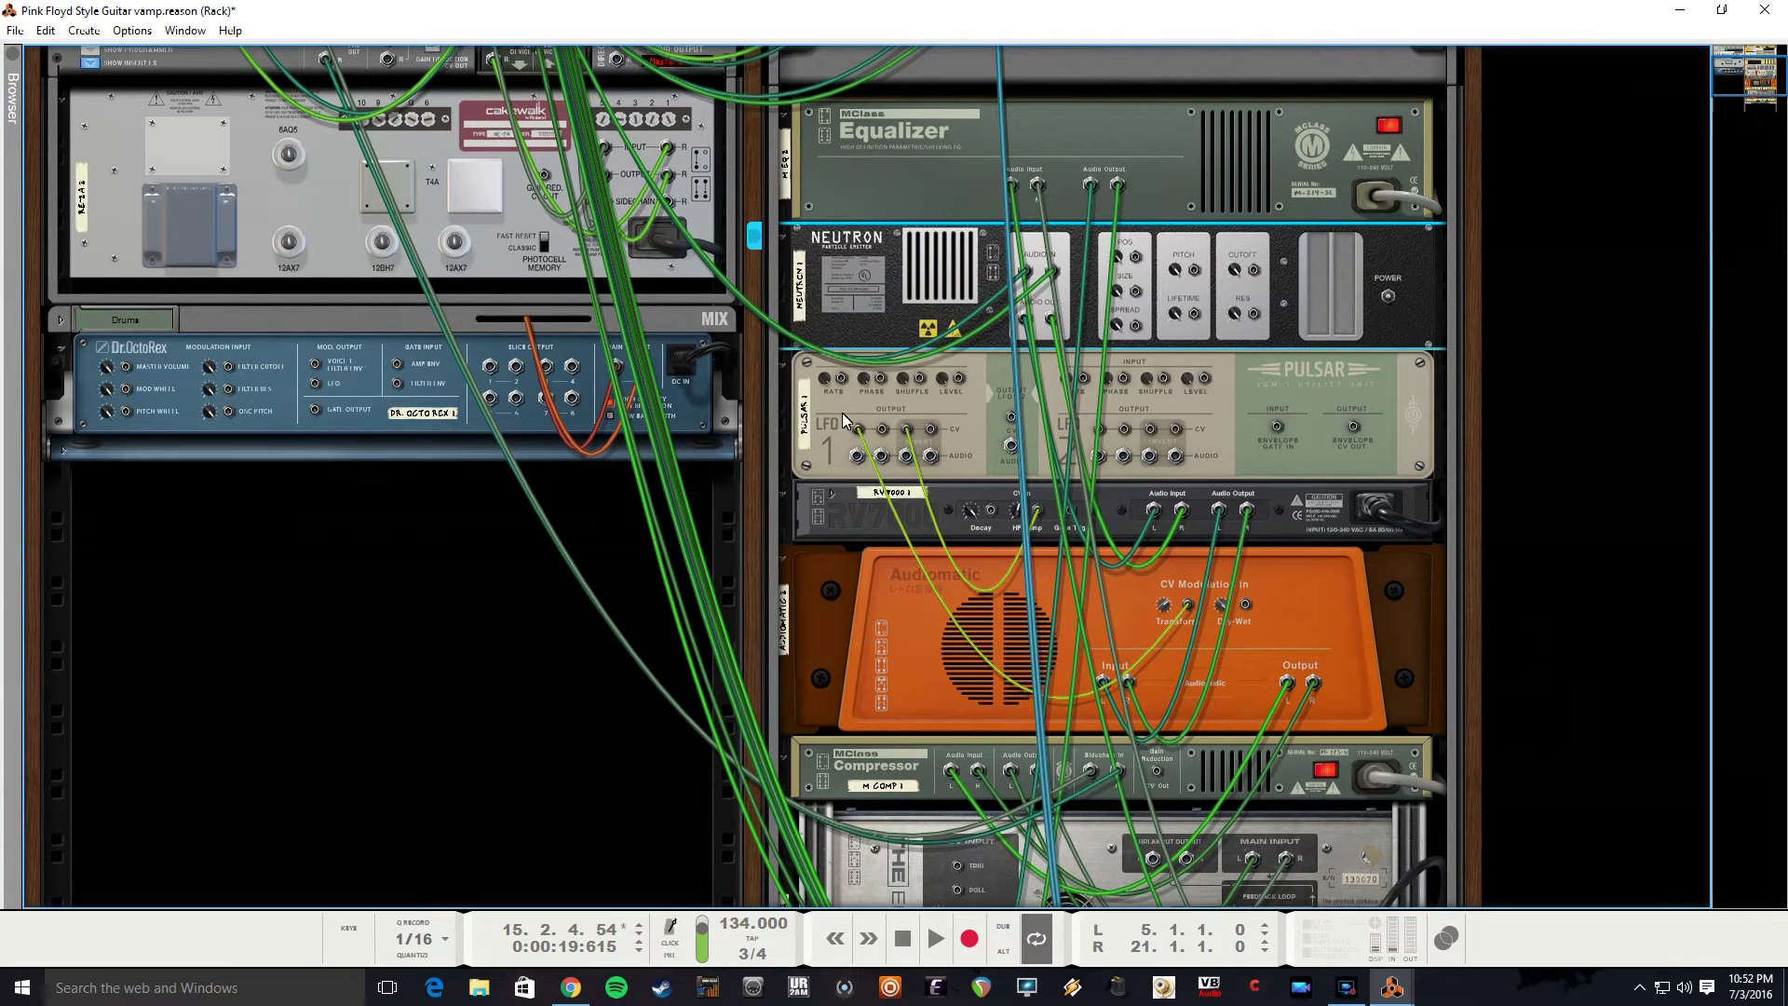
key("Tab")
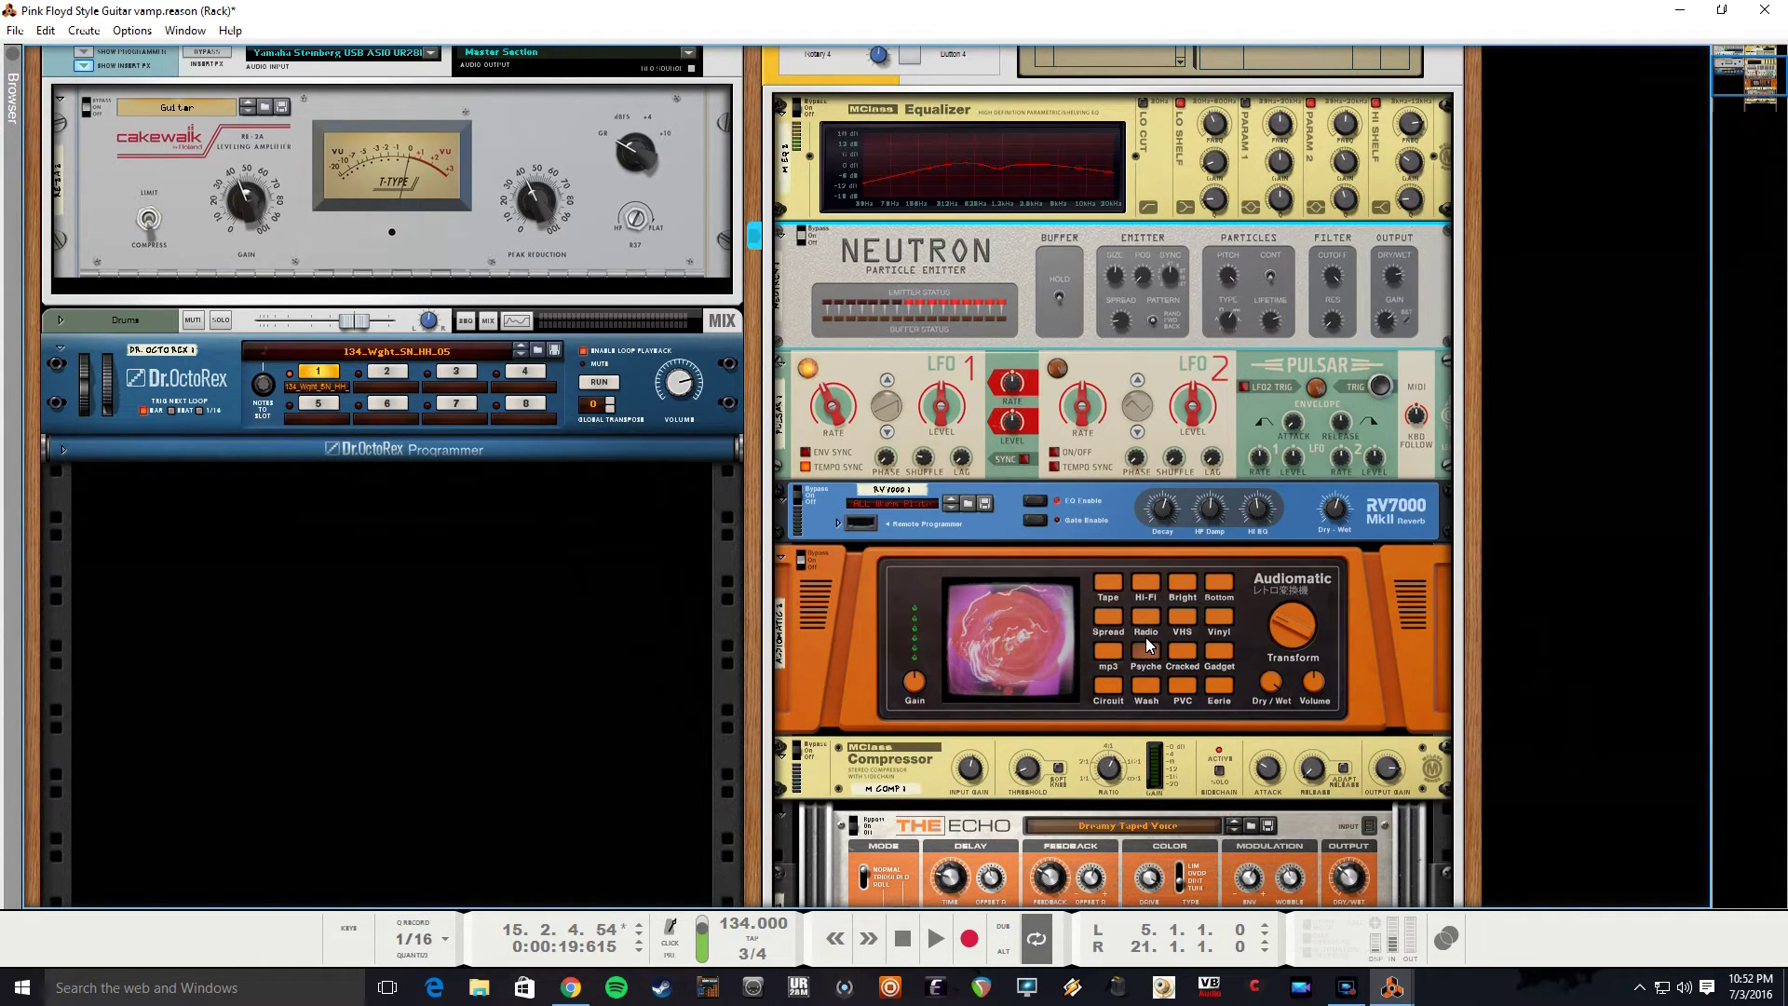
scroll(831, 845, "down", 3)
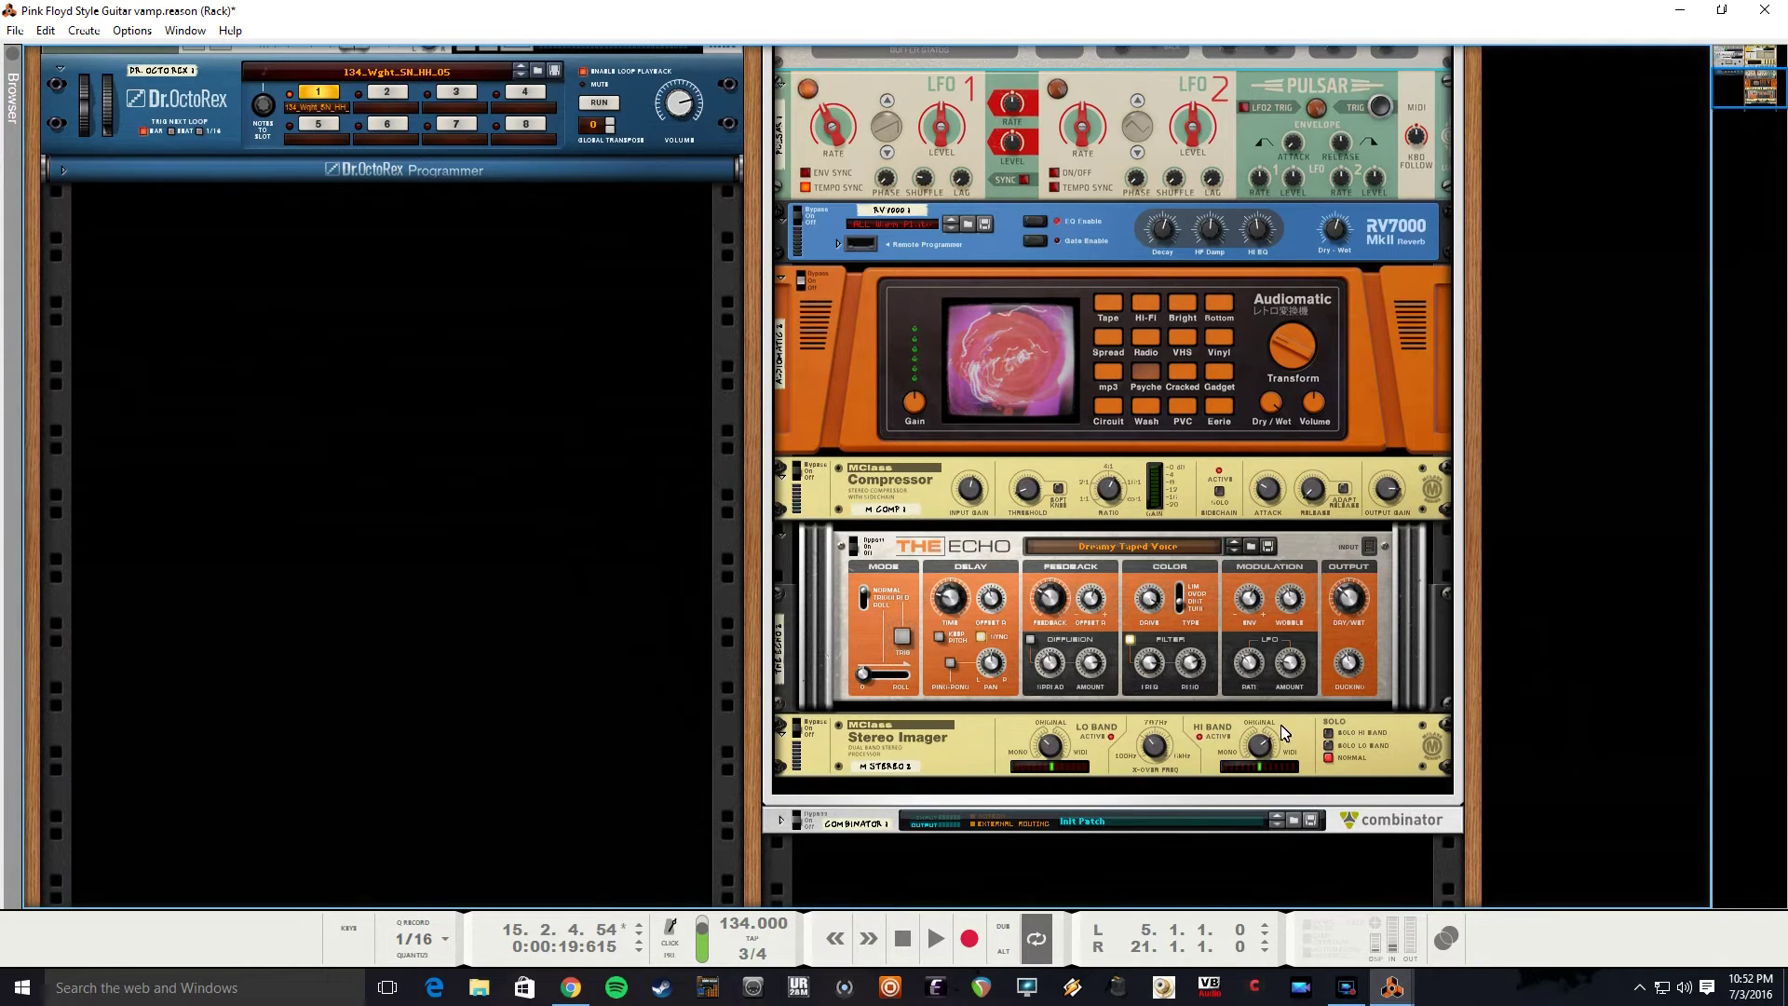
scroll(1259, 715, "up", 5)
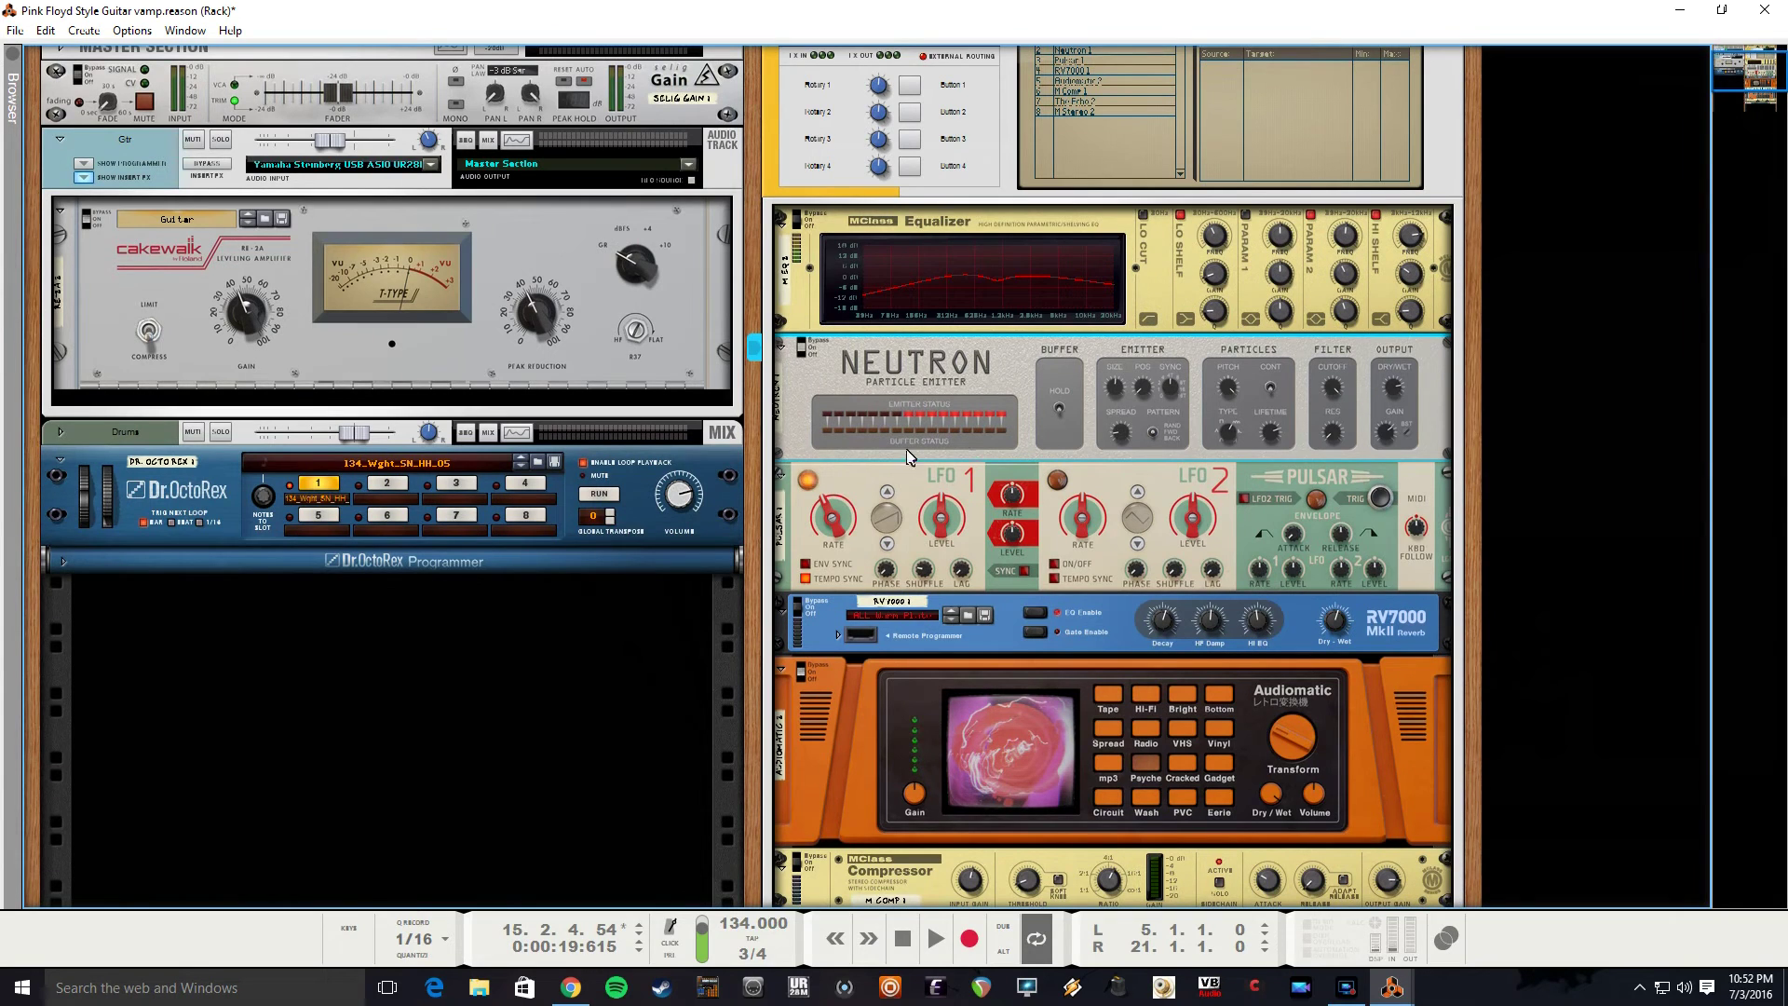
scroll(888, 631, "down", 4)
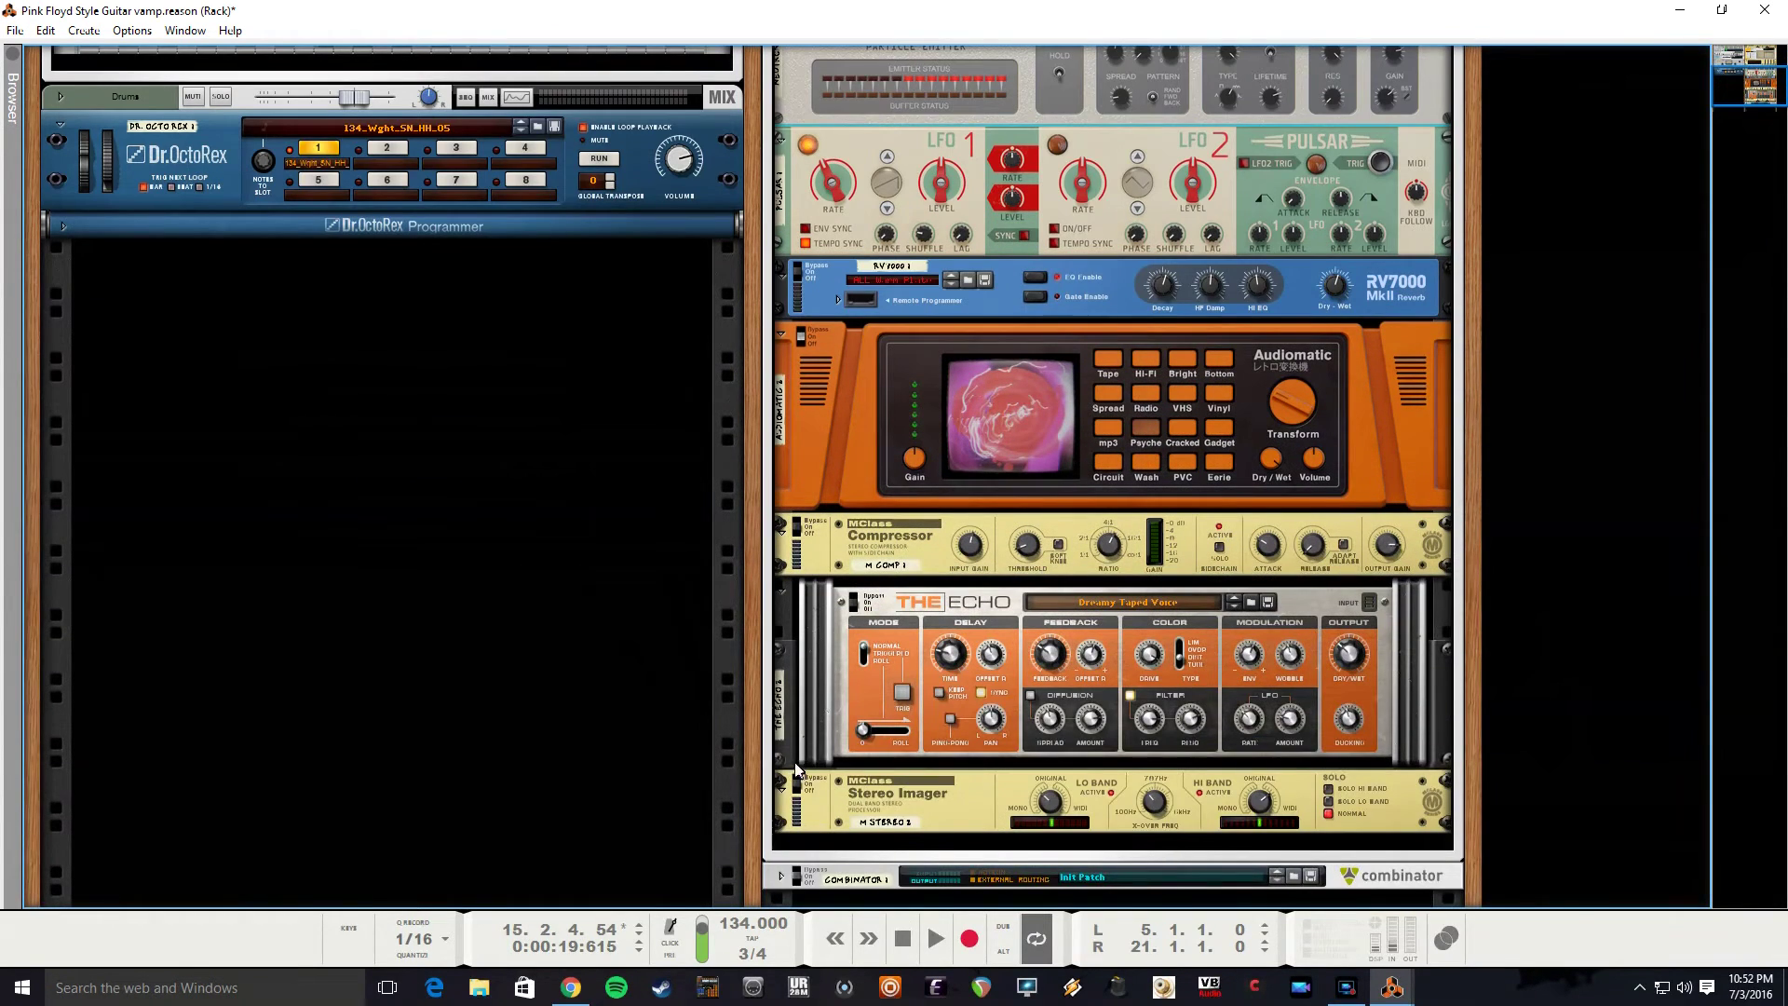
Turn Neutron on with emitter sync 1/8, and switch the RV7000 reverb on.
left_click_drag(797, 778, 803, 272)
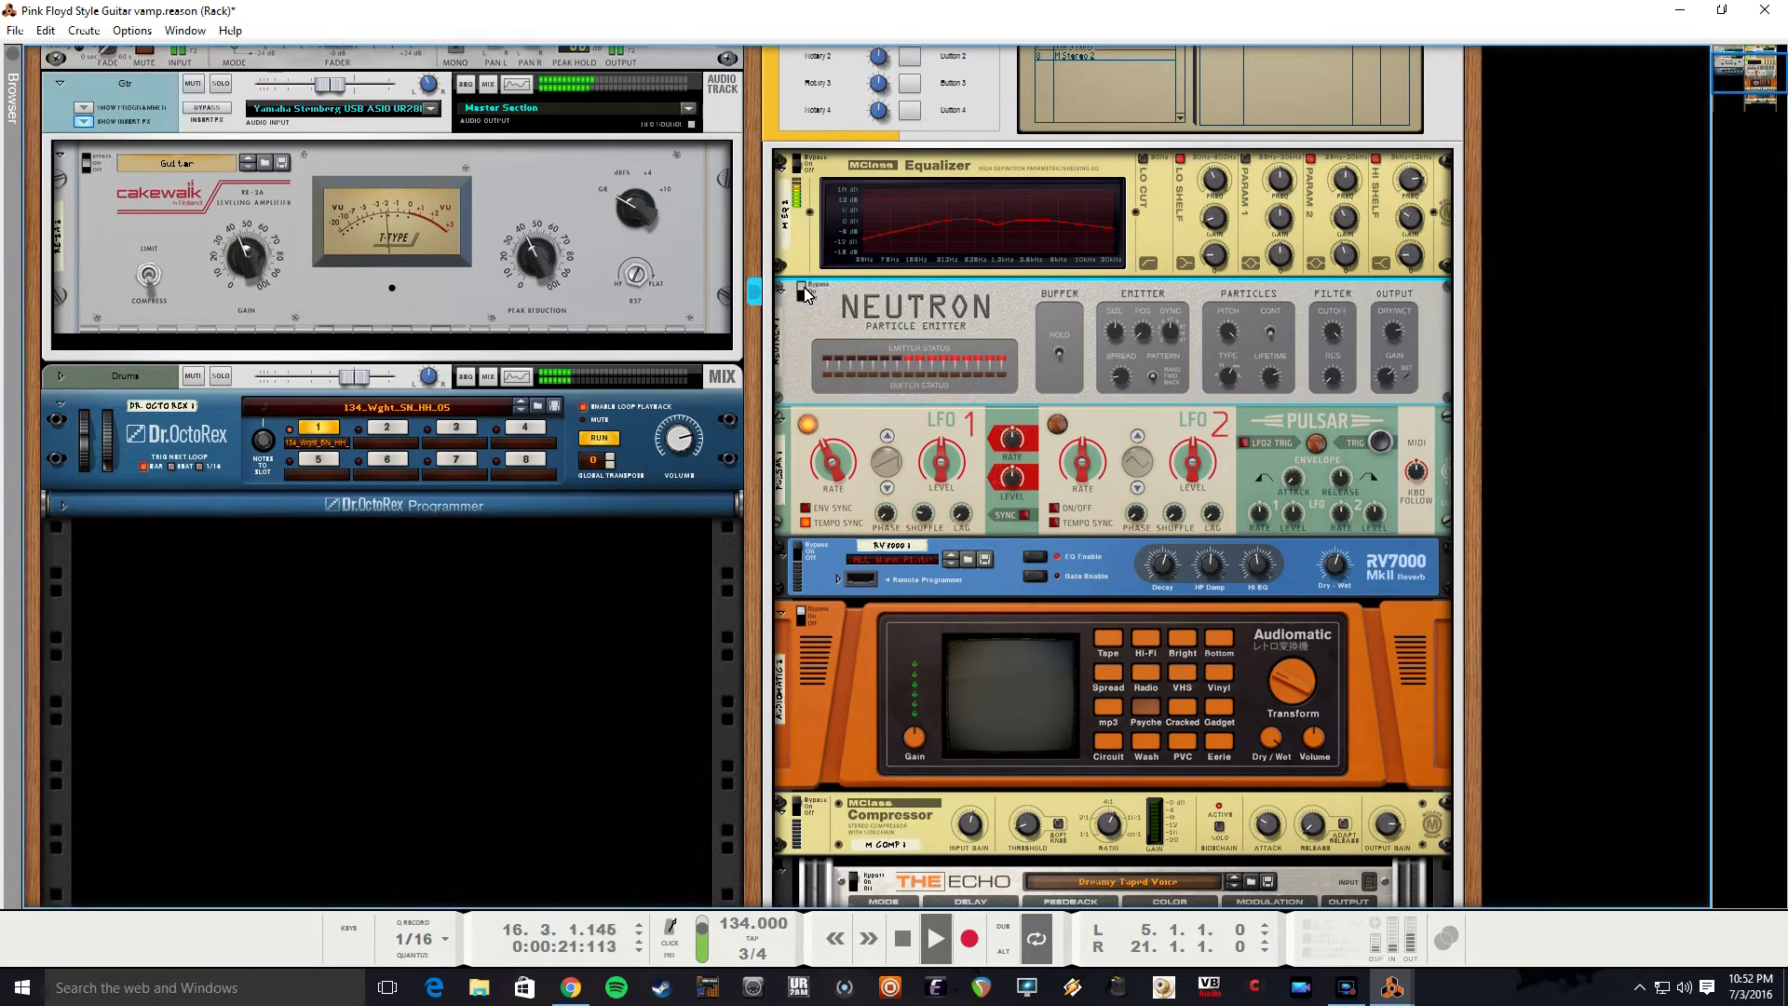
left_click(804, 292)
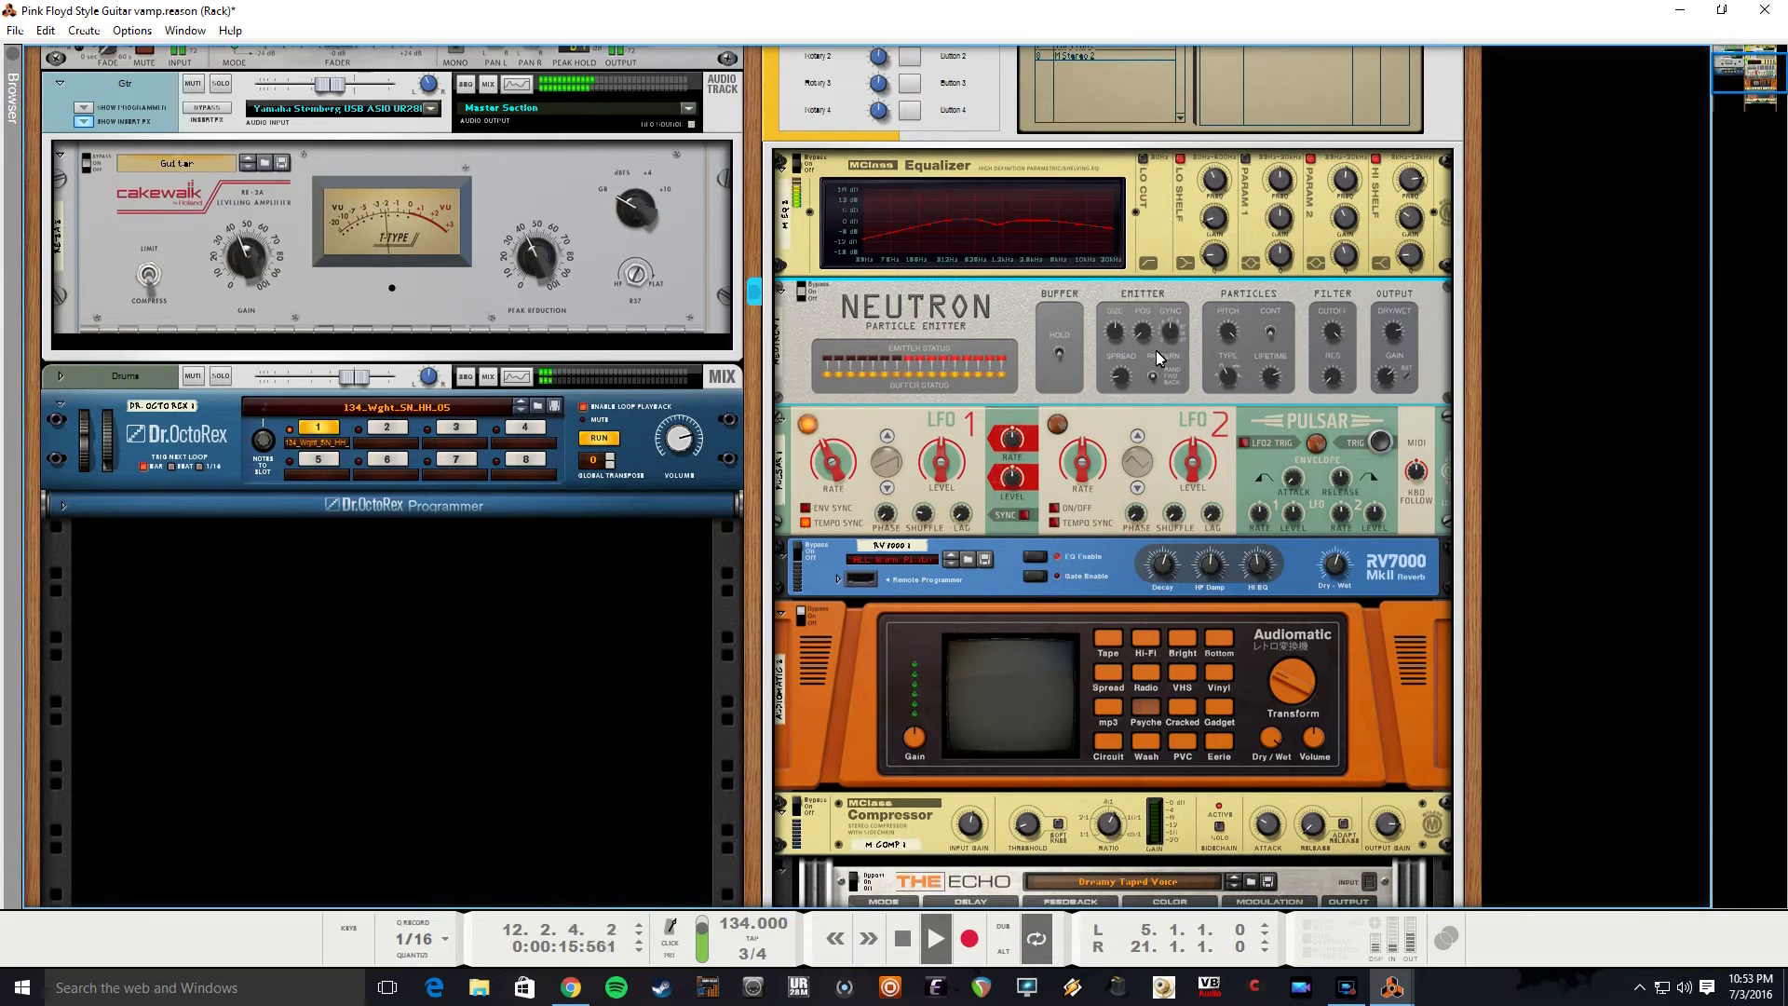
left_click_drag(1168, 341, 1172, 337)
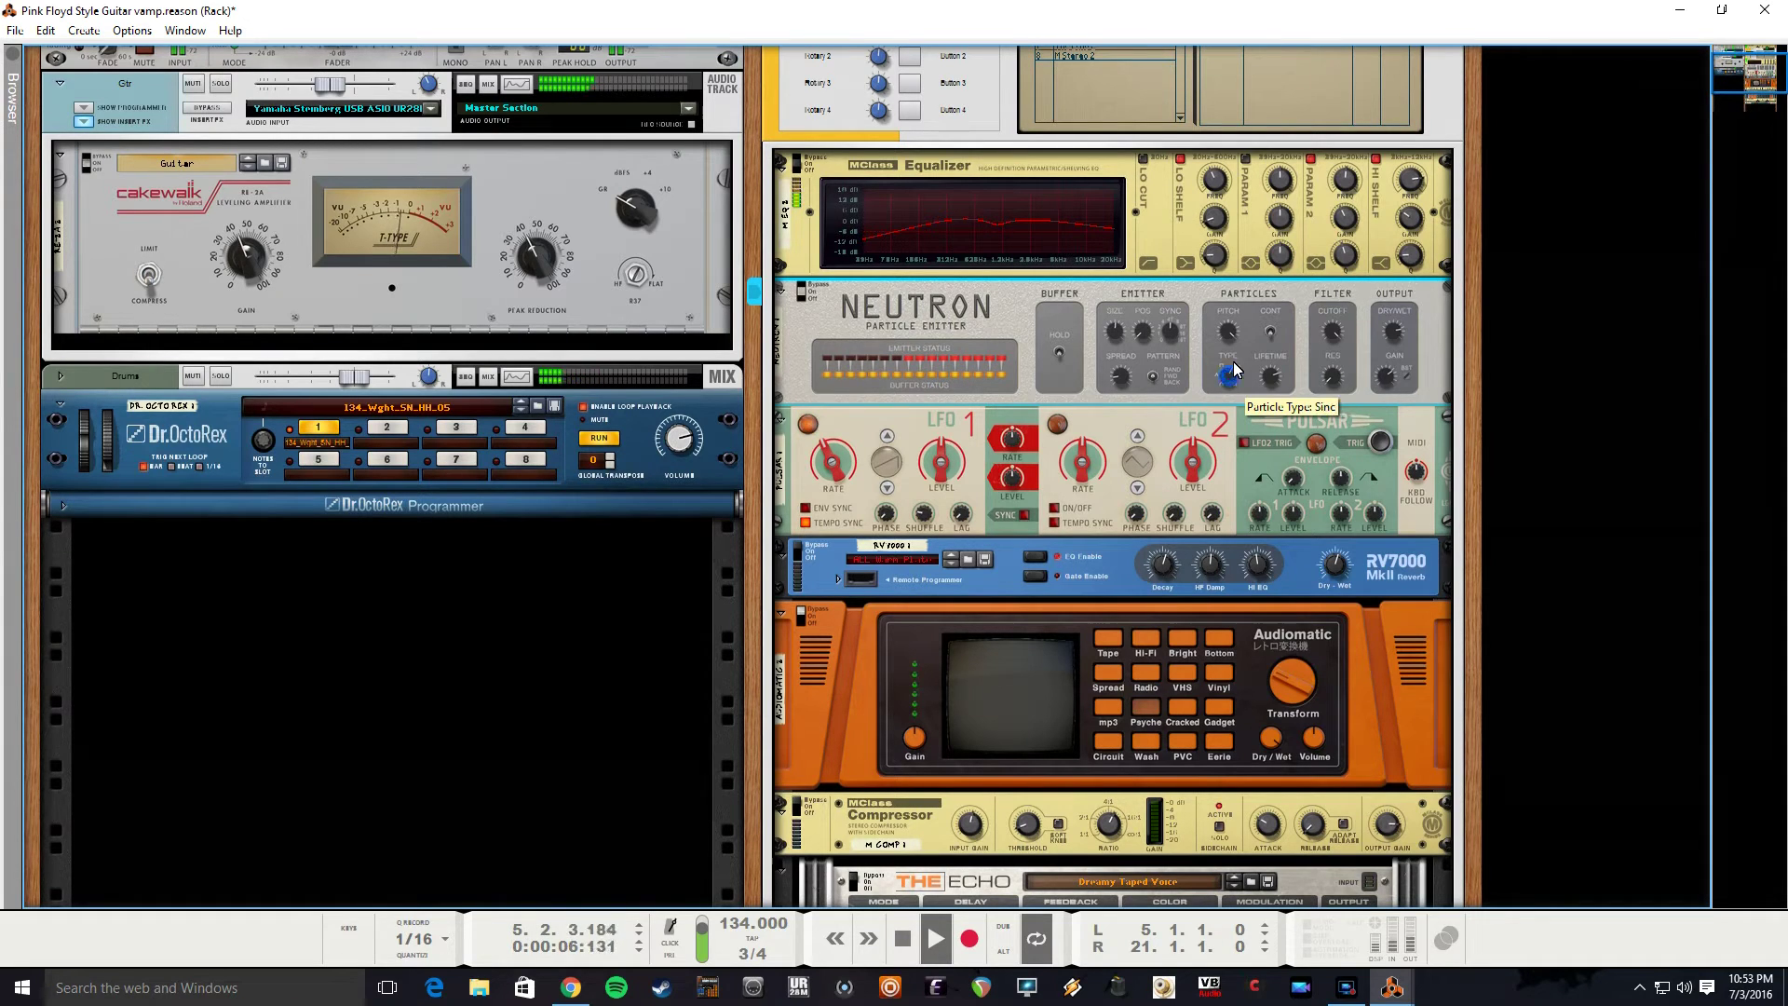
left_click(806, 547)
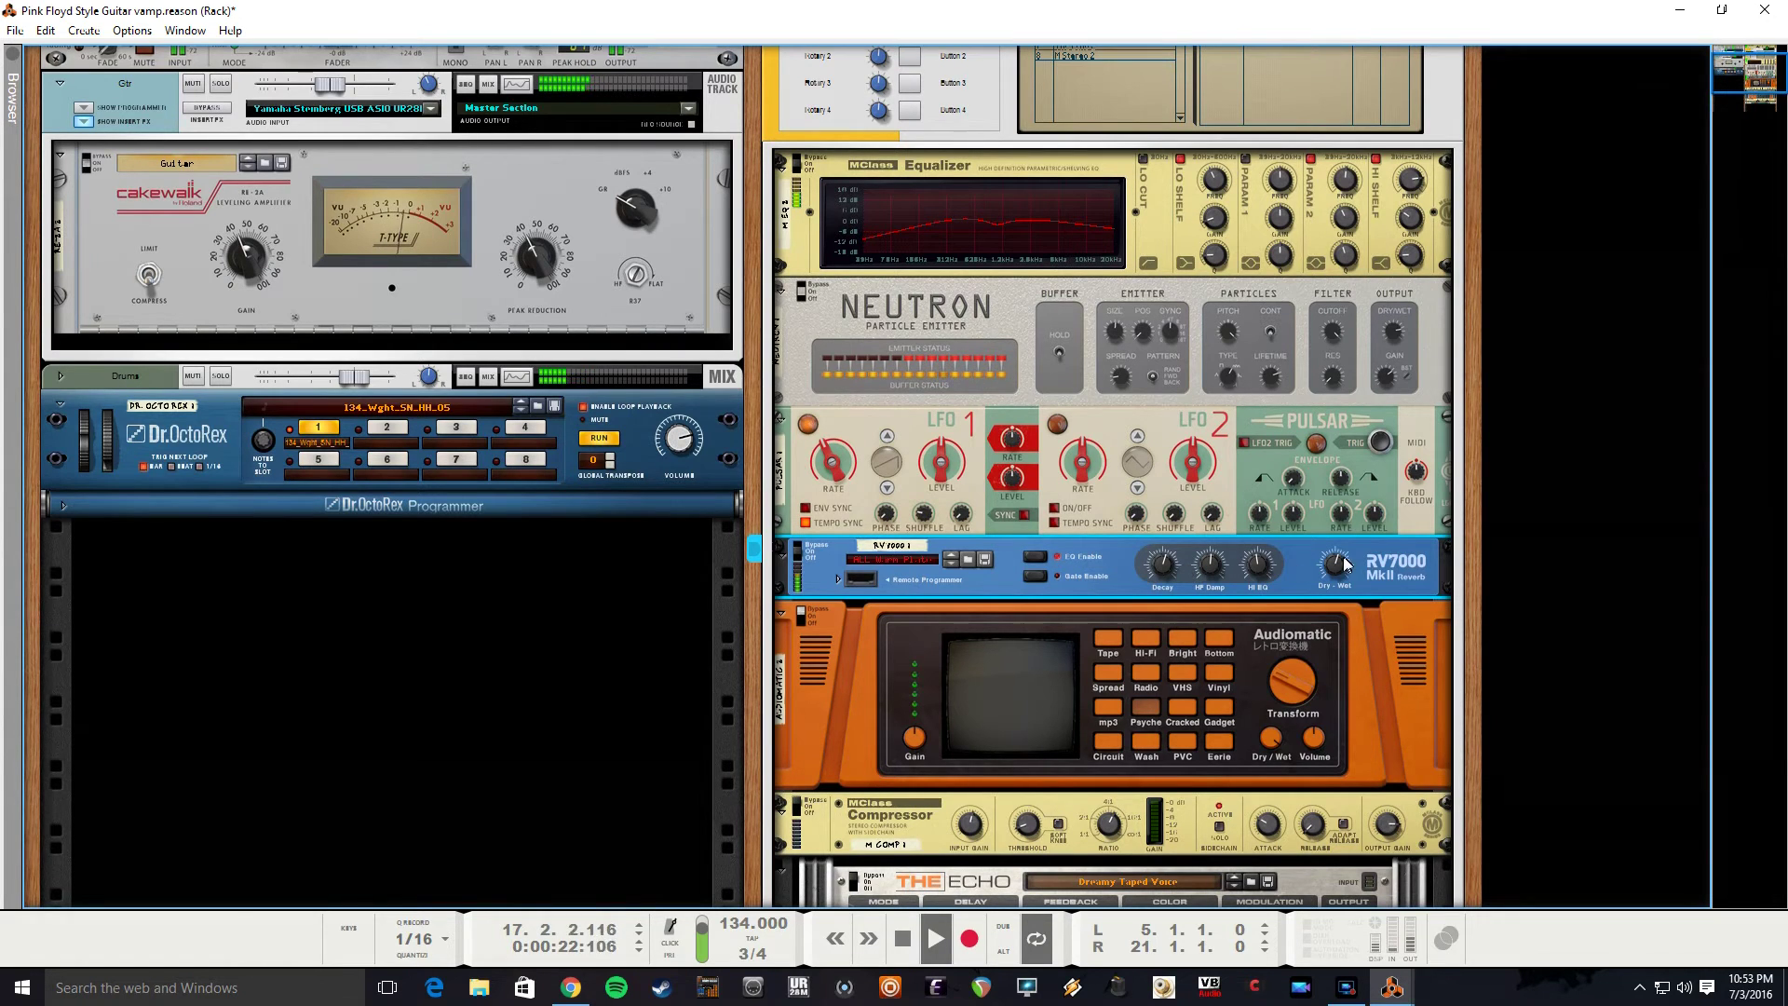
Turn Audiomatic fully on and put the Compressor into bypass.
scroll(1200, 565, "down", 3)
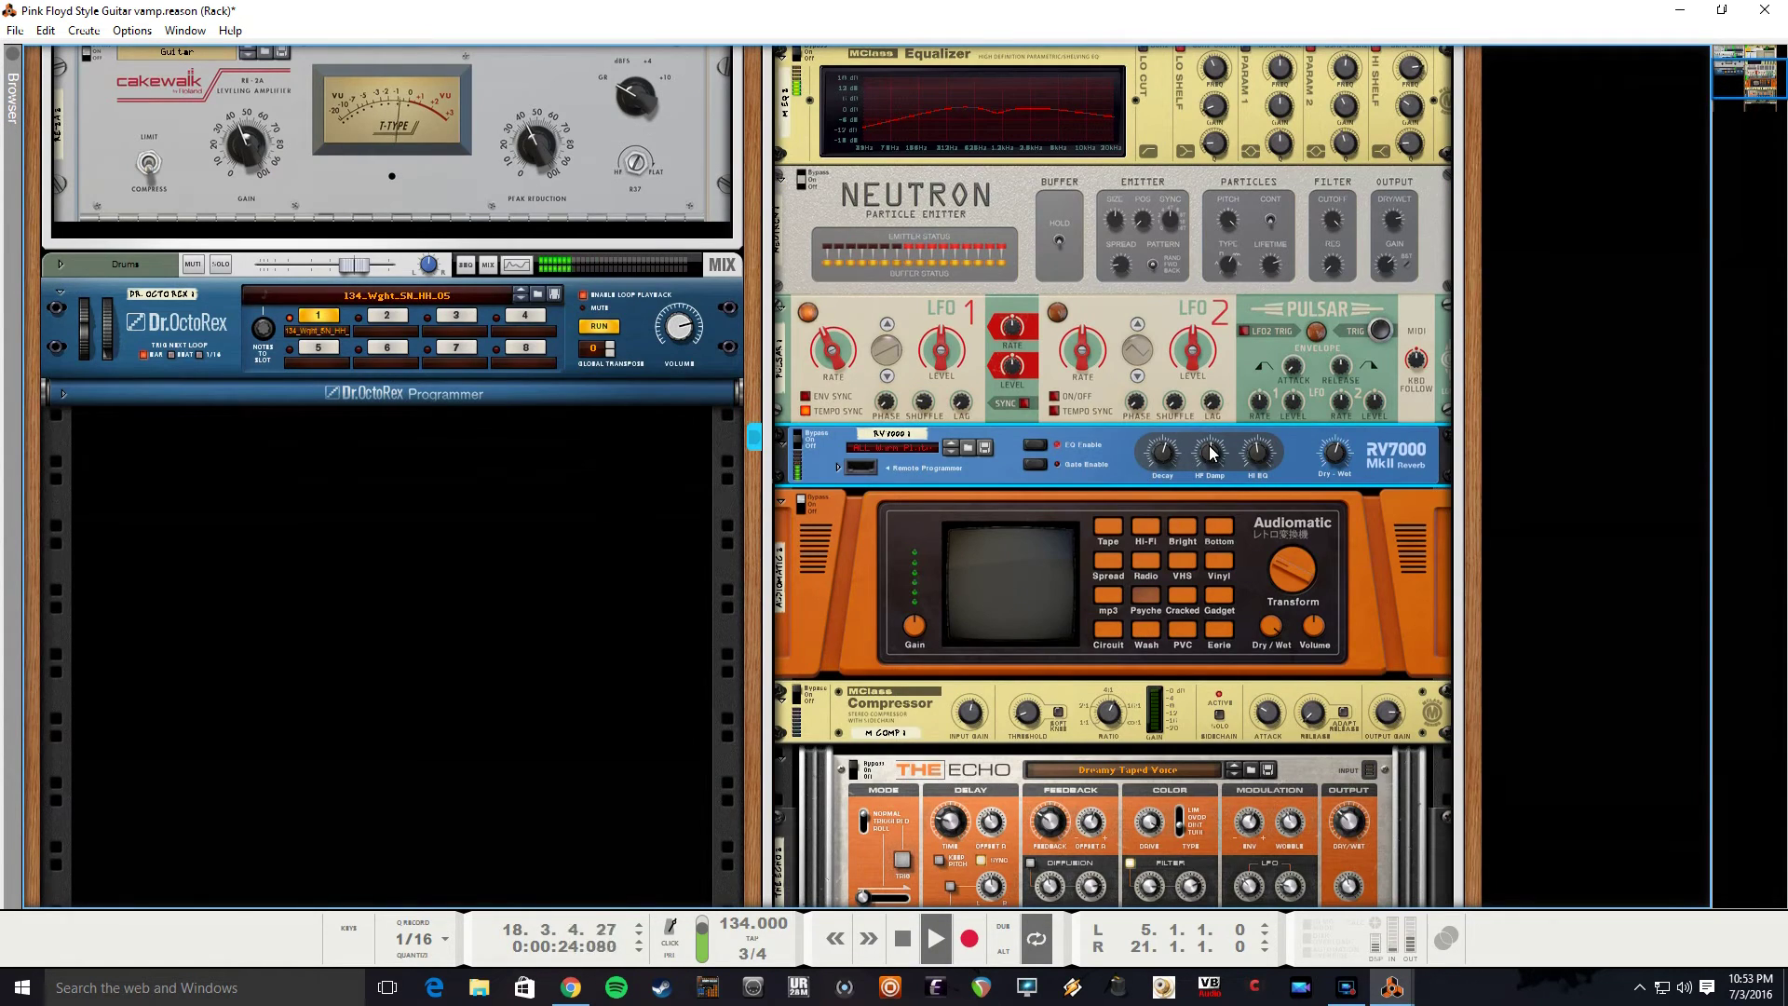
left_click(802, 503)
left_click(802, 501)
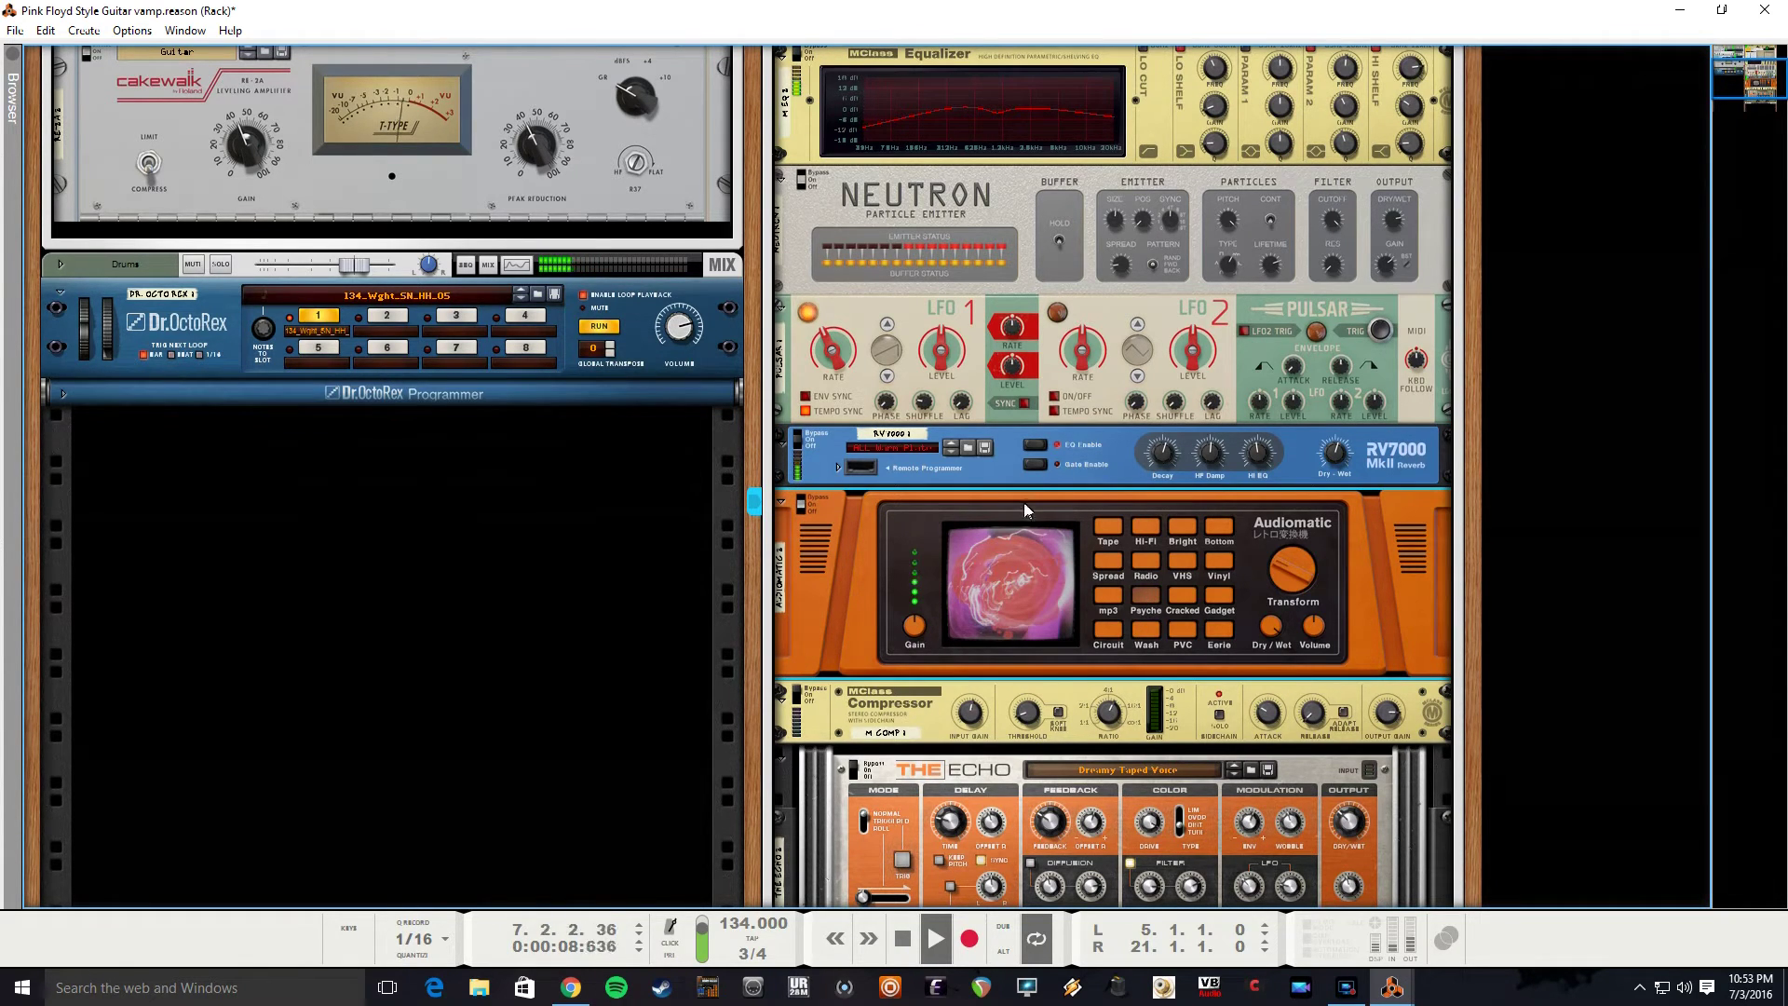
scroll(1108, 568, "down", 3)
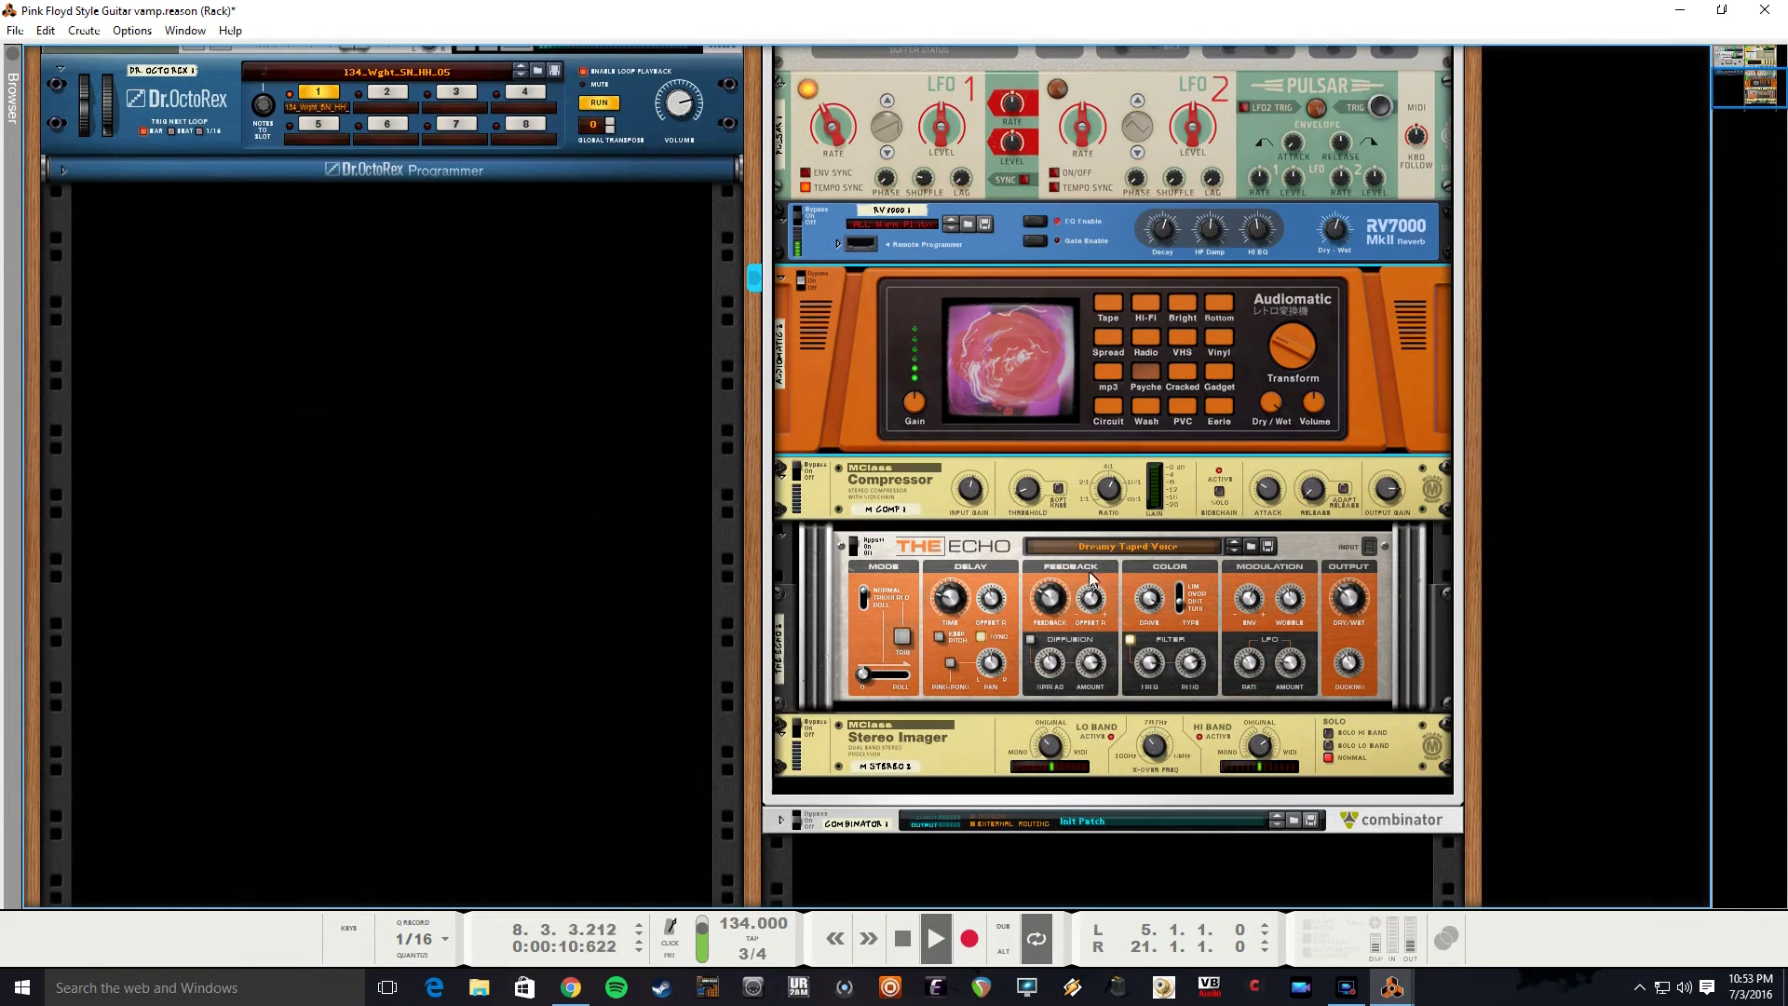
left_click(798, 473)
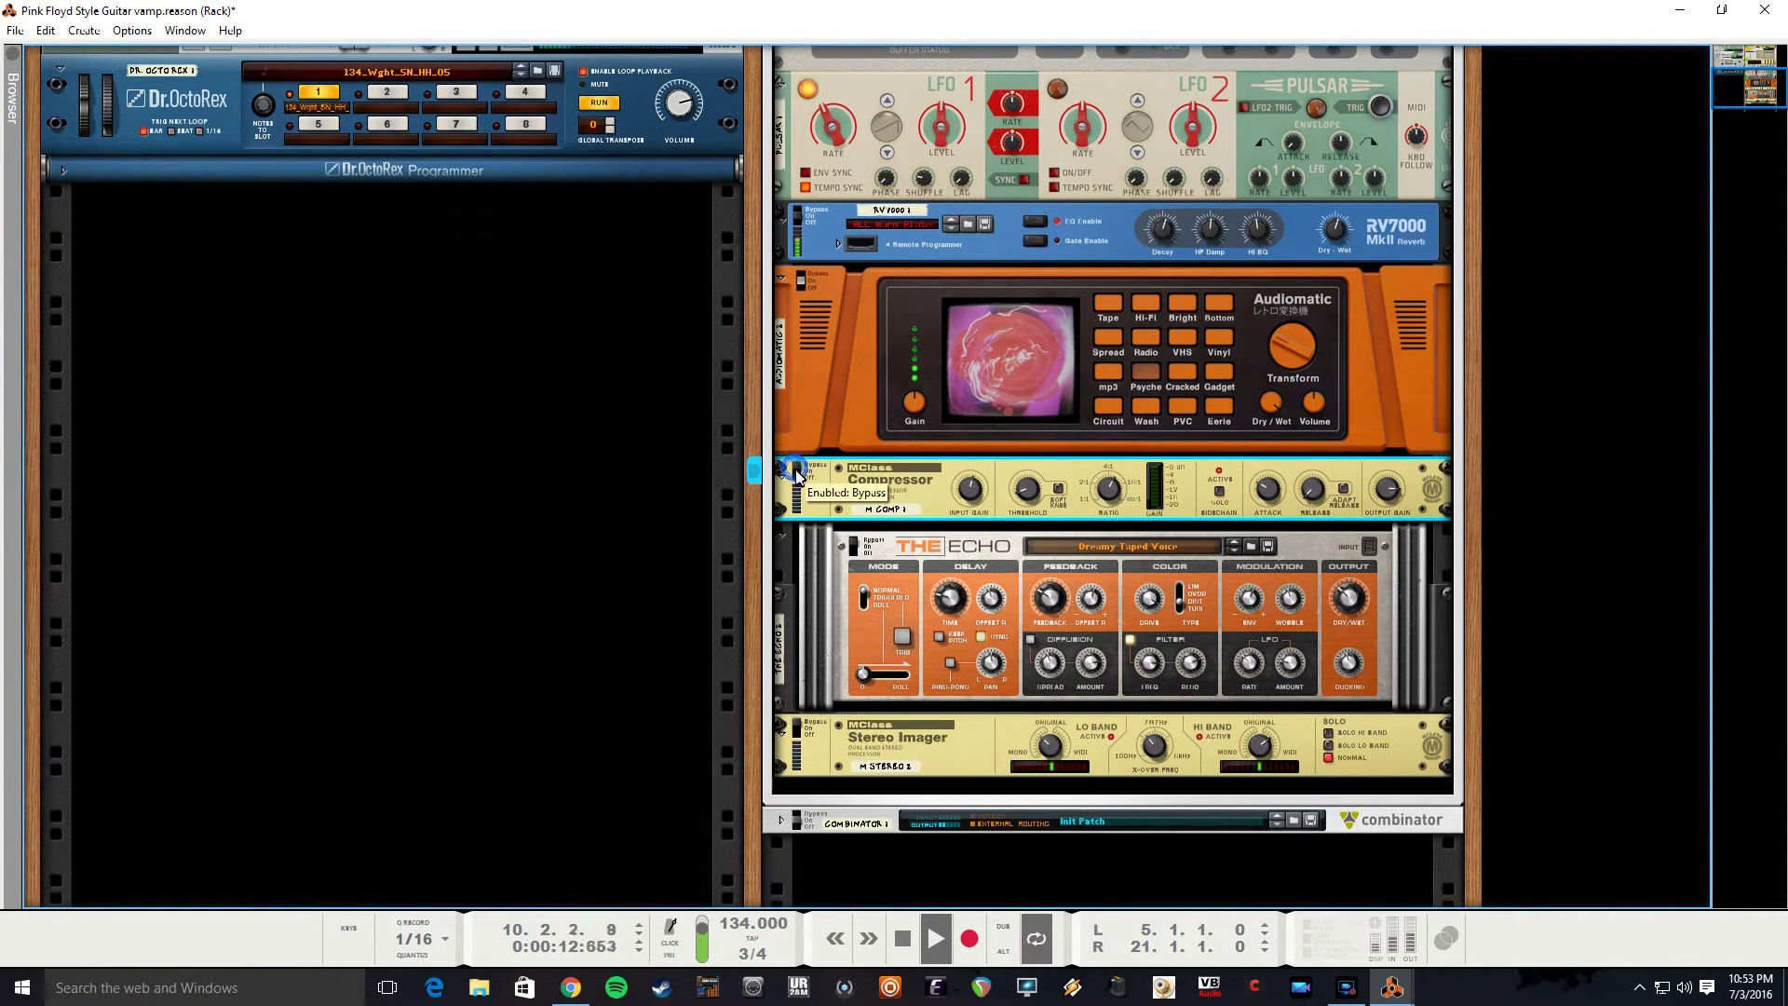
scroll(806, 613, "up", 2)
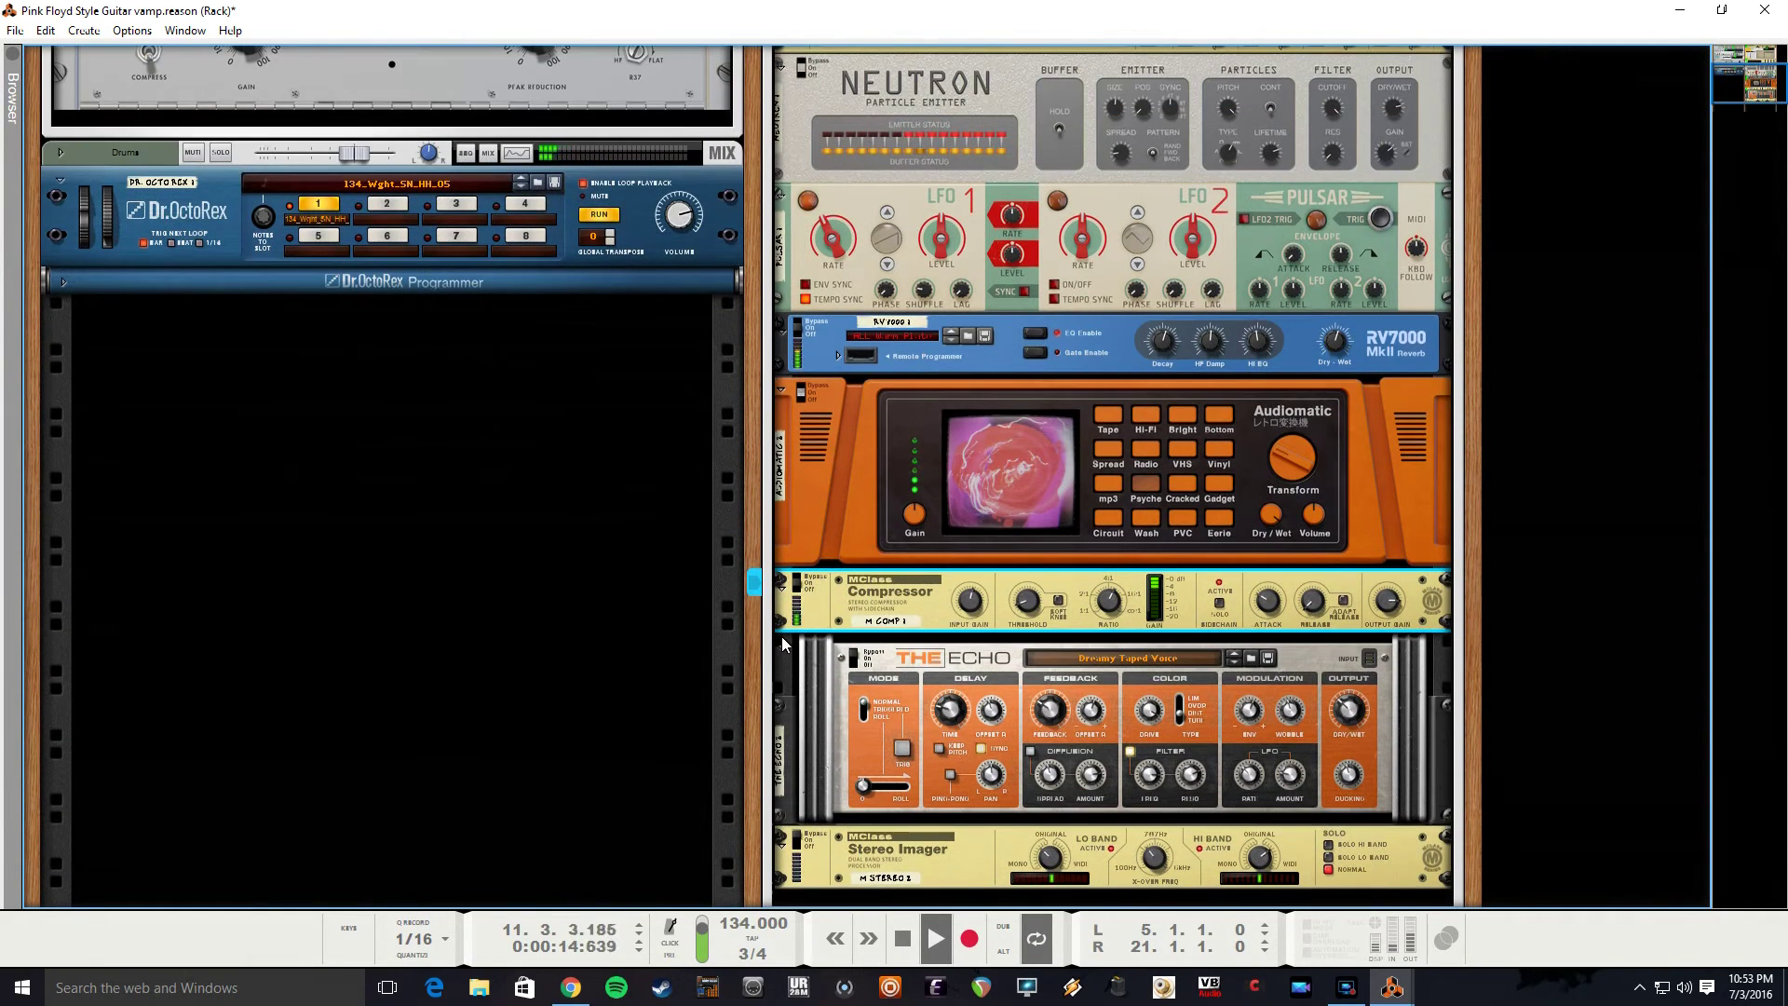
scroll(775, 672, "up", 3)
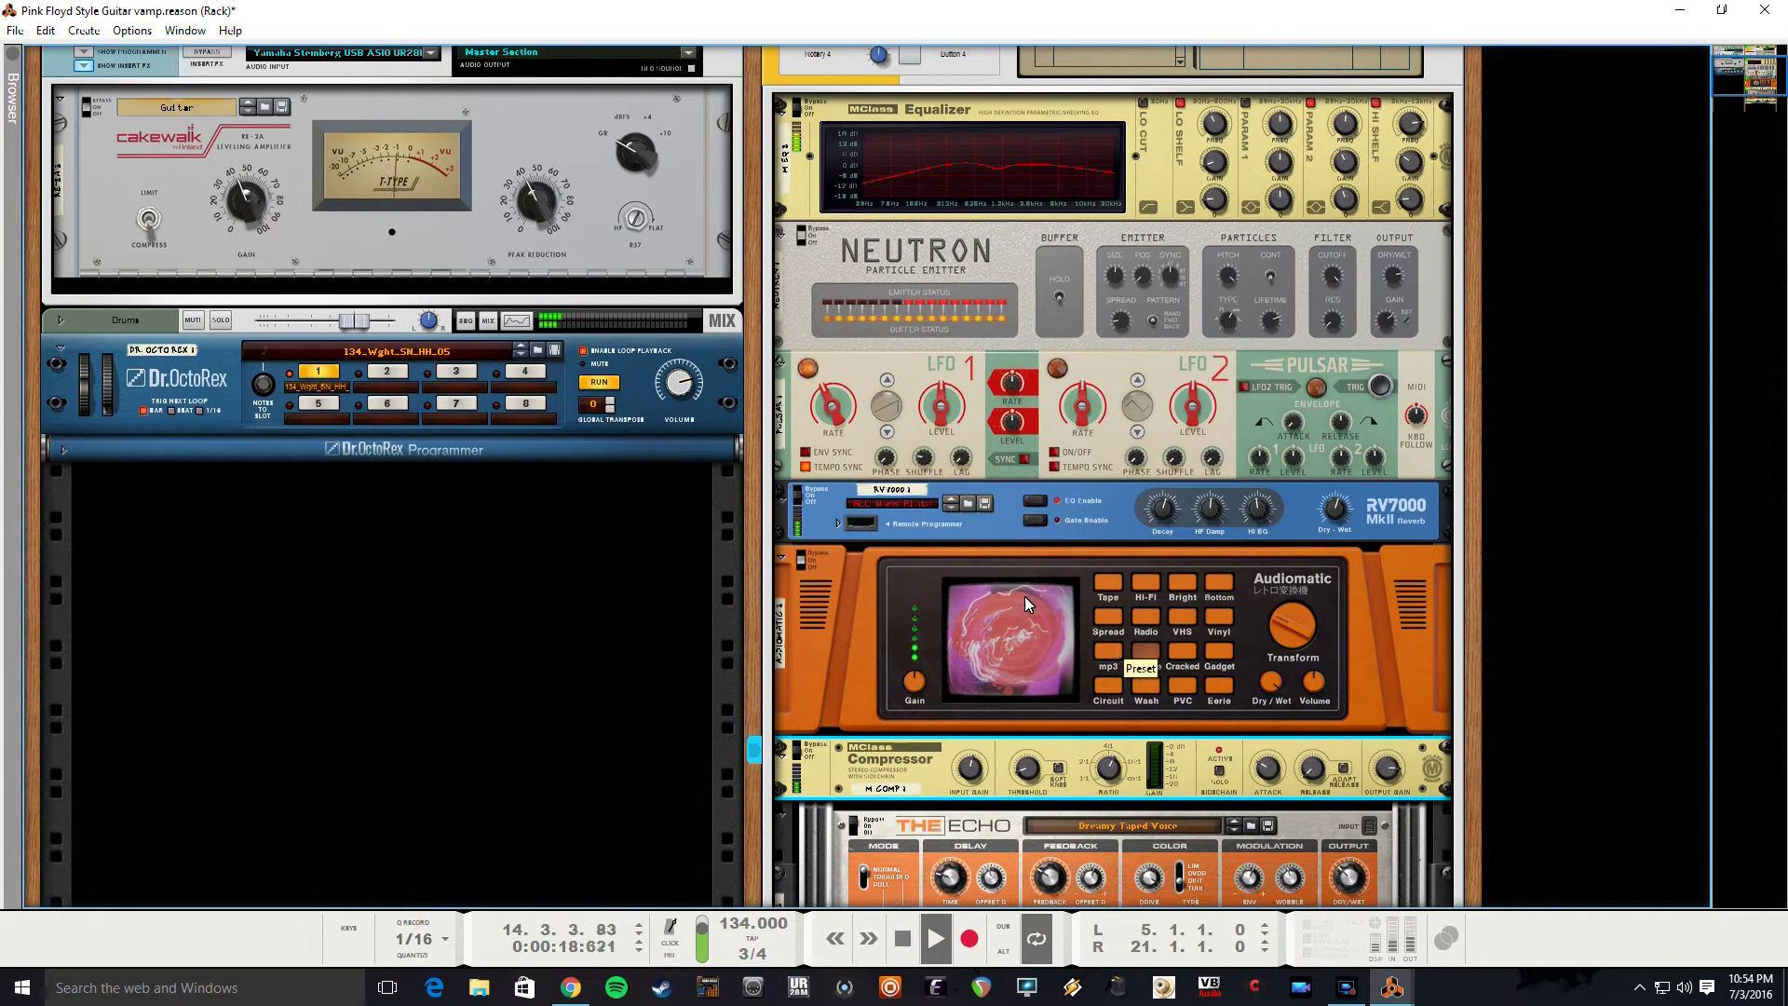
Try Audiomatic's Gadget character, give Pulsar LFO1 a stepped waveform, then choose Circuit.
left_click(1209, 646)
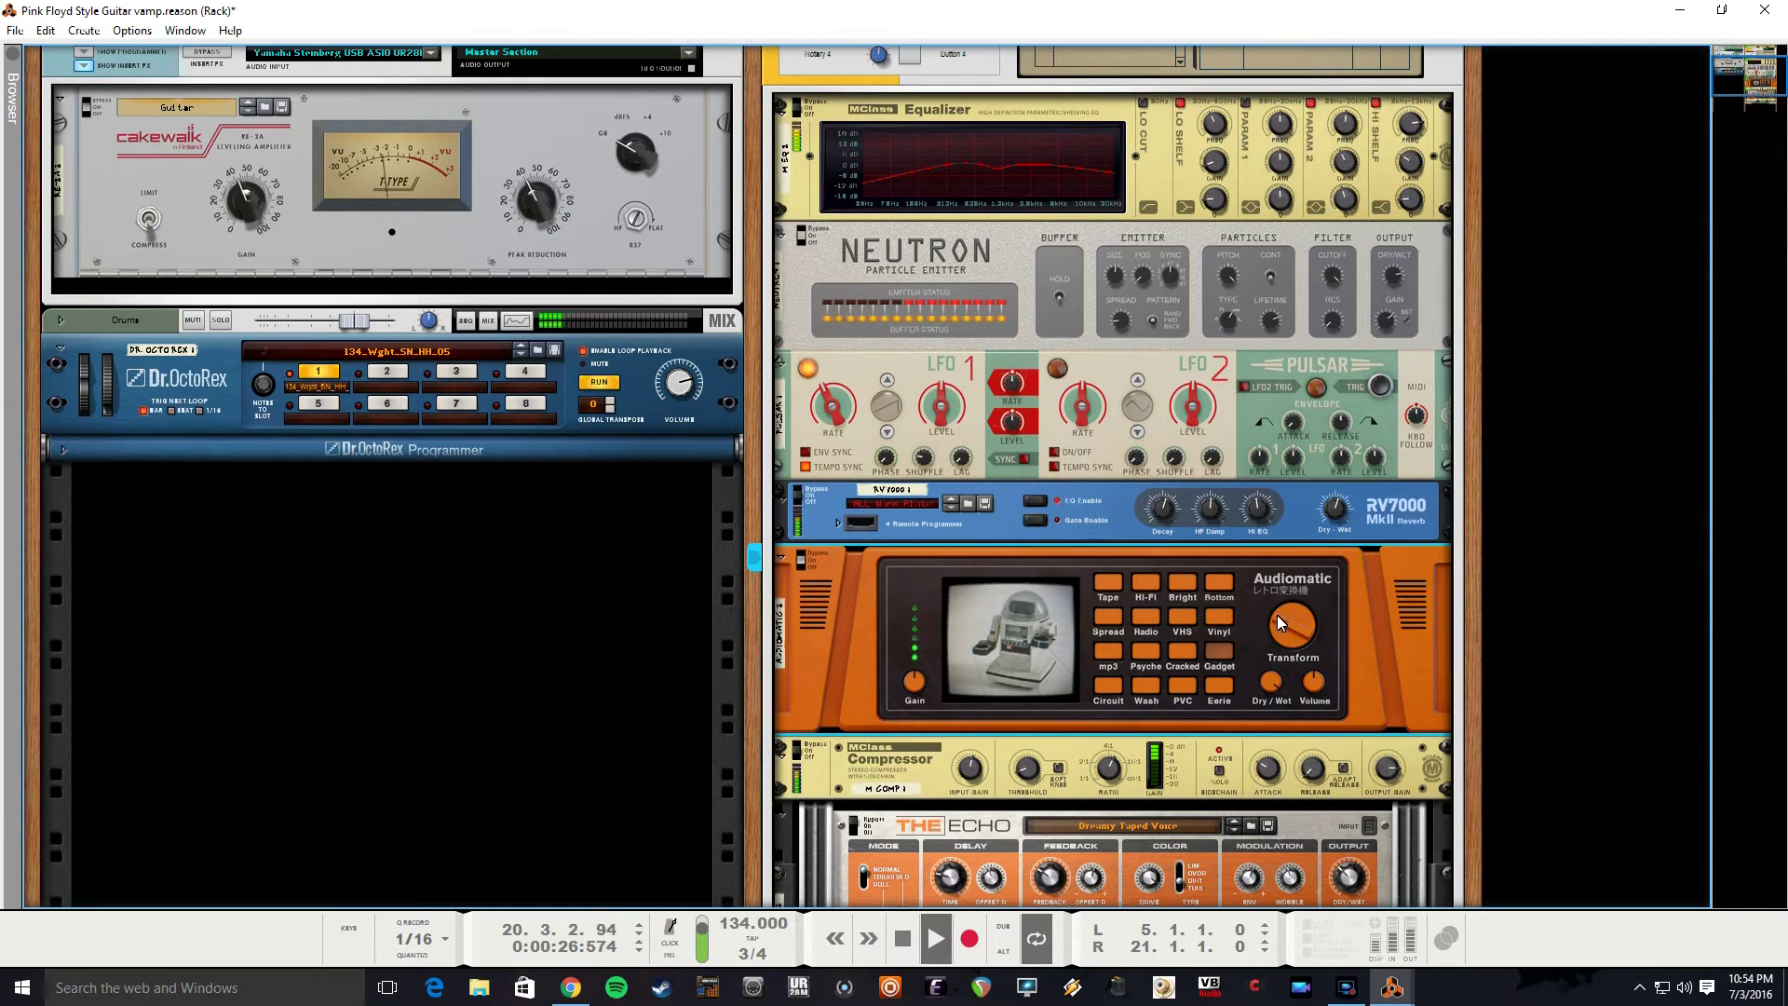
left_click(888, 381)
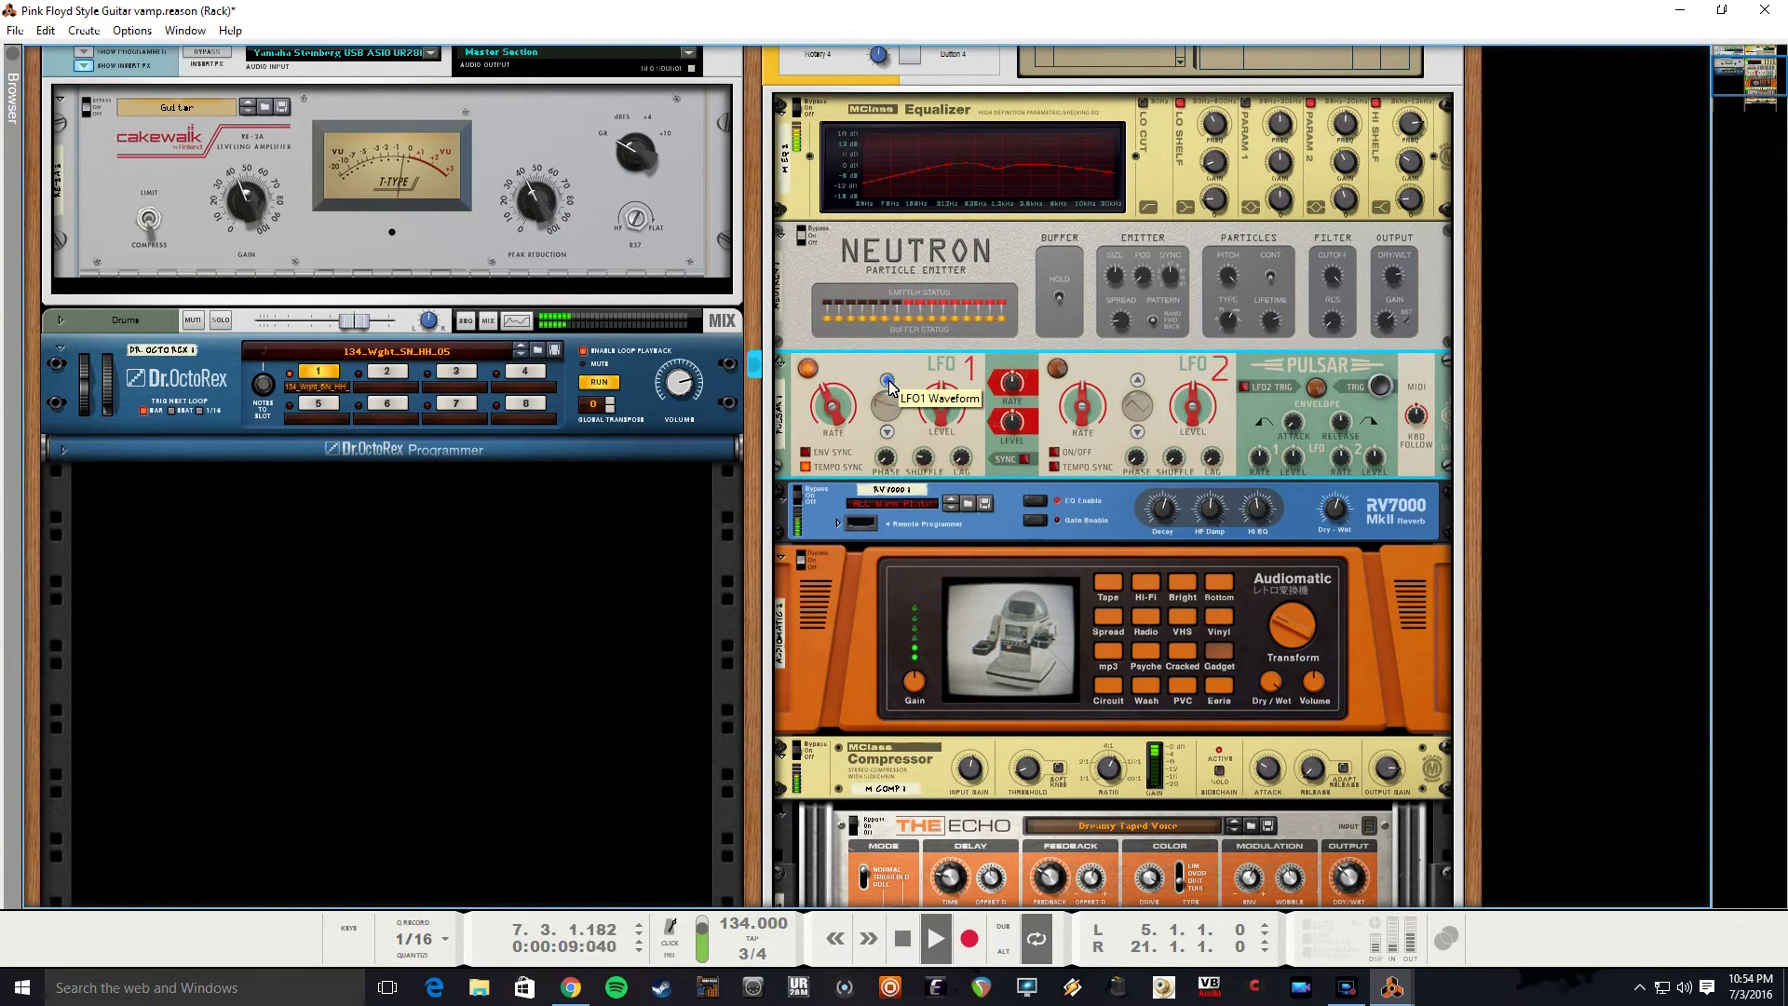
left_click(890, 381)
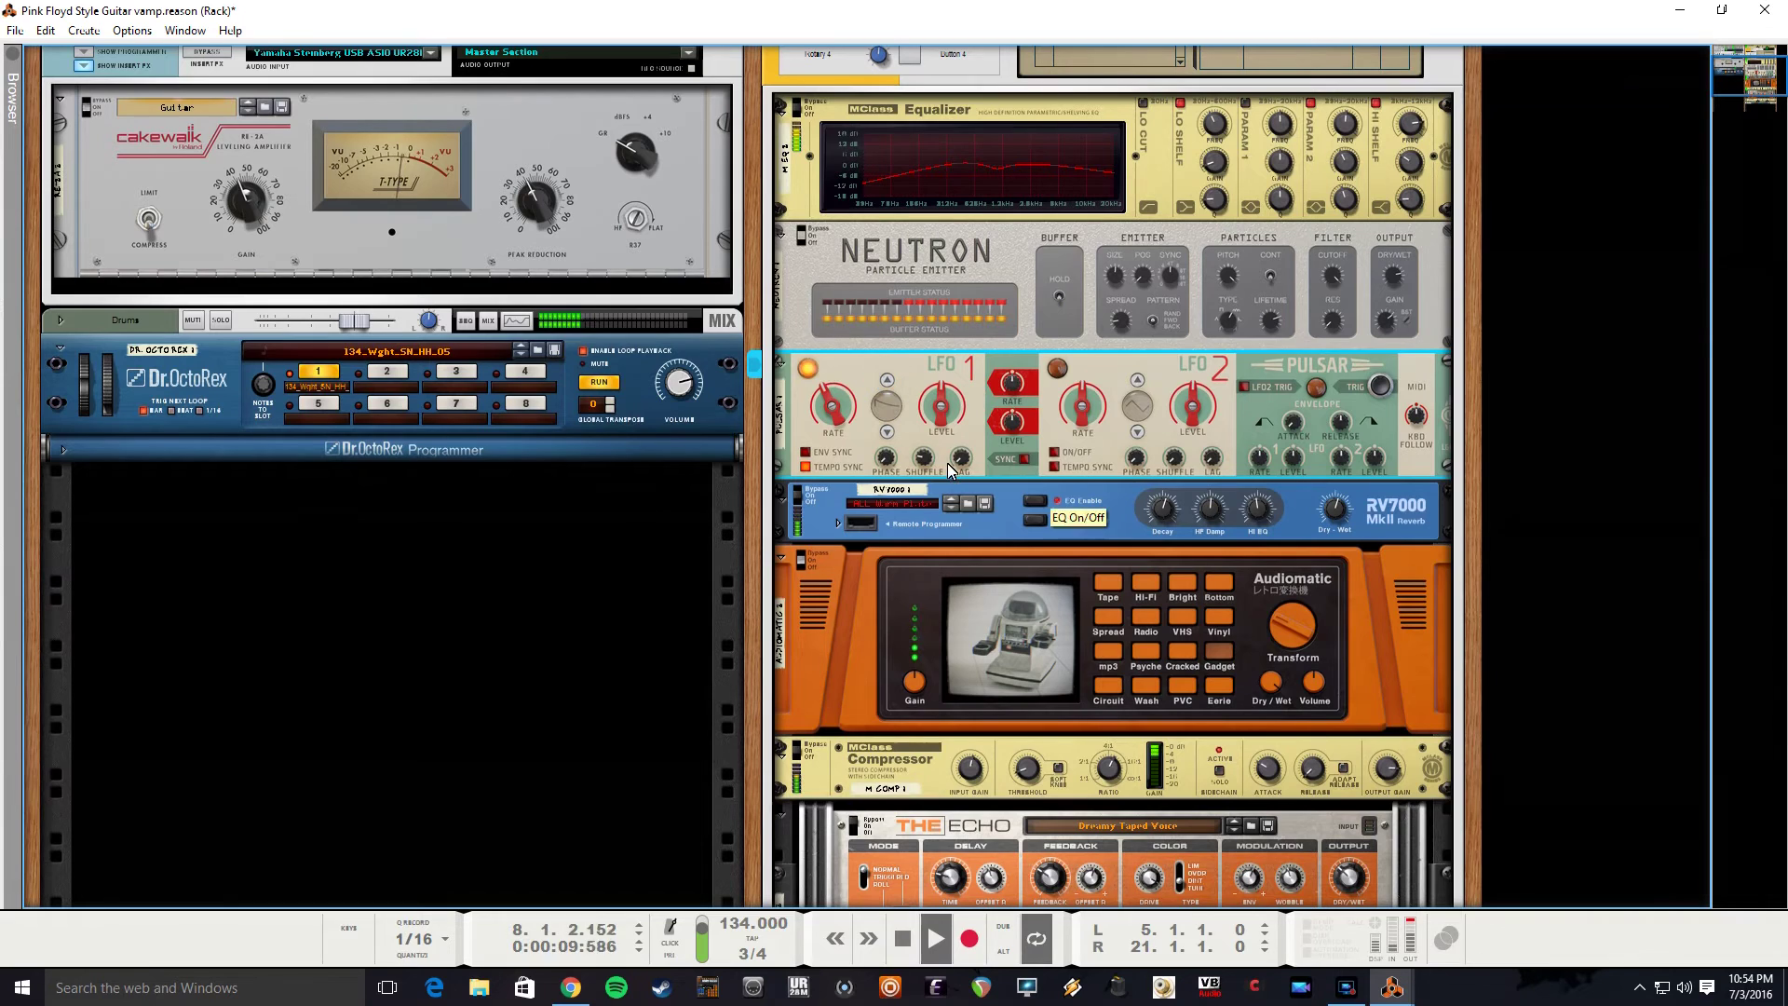
left_click(894, 399)
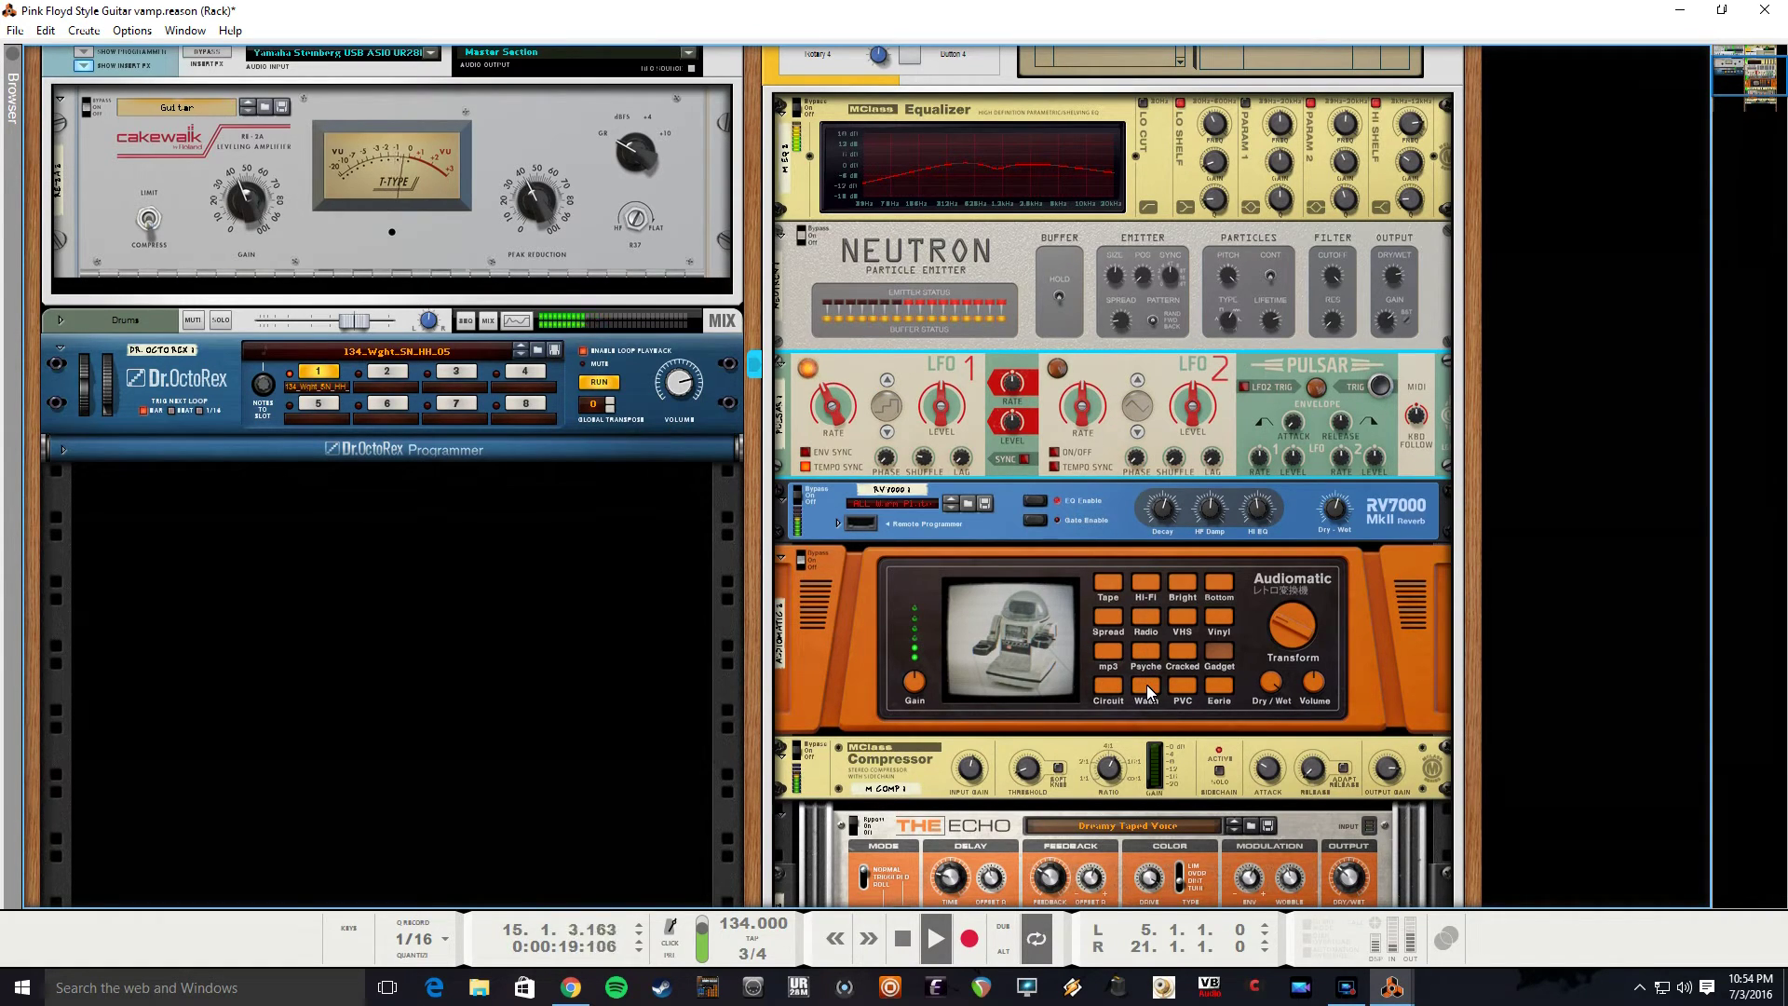
left_click(1110, 686)
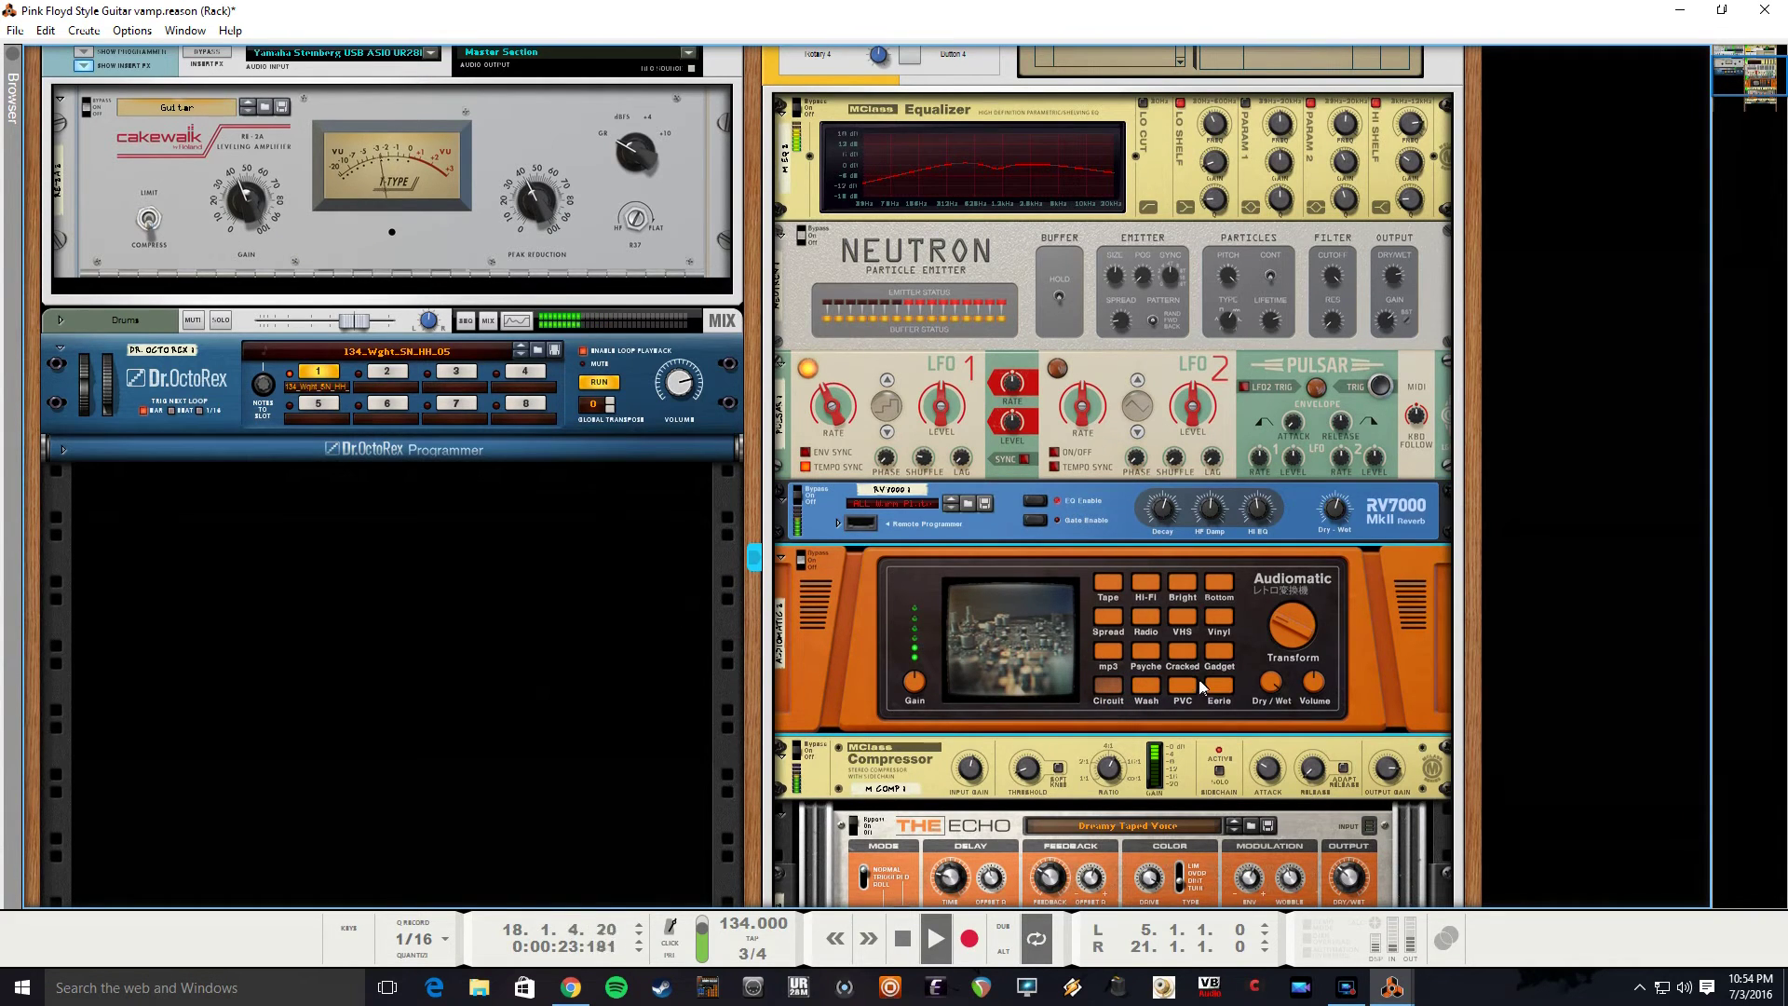
scroll(1086, 676, "down", 3)
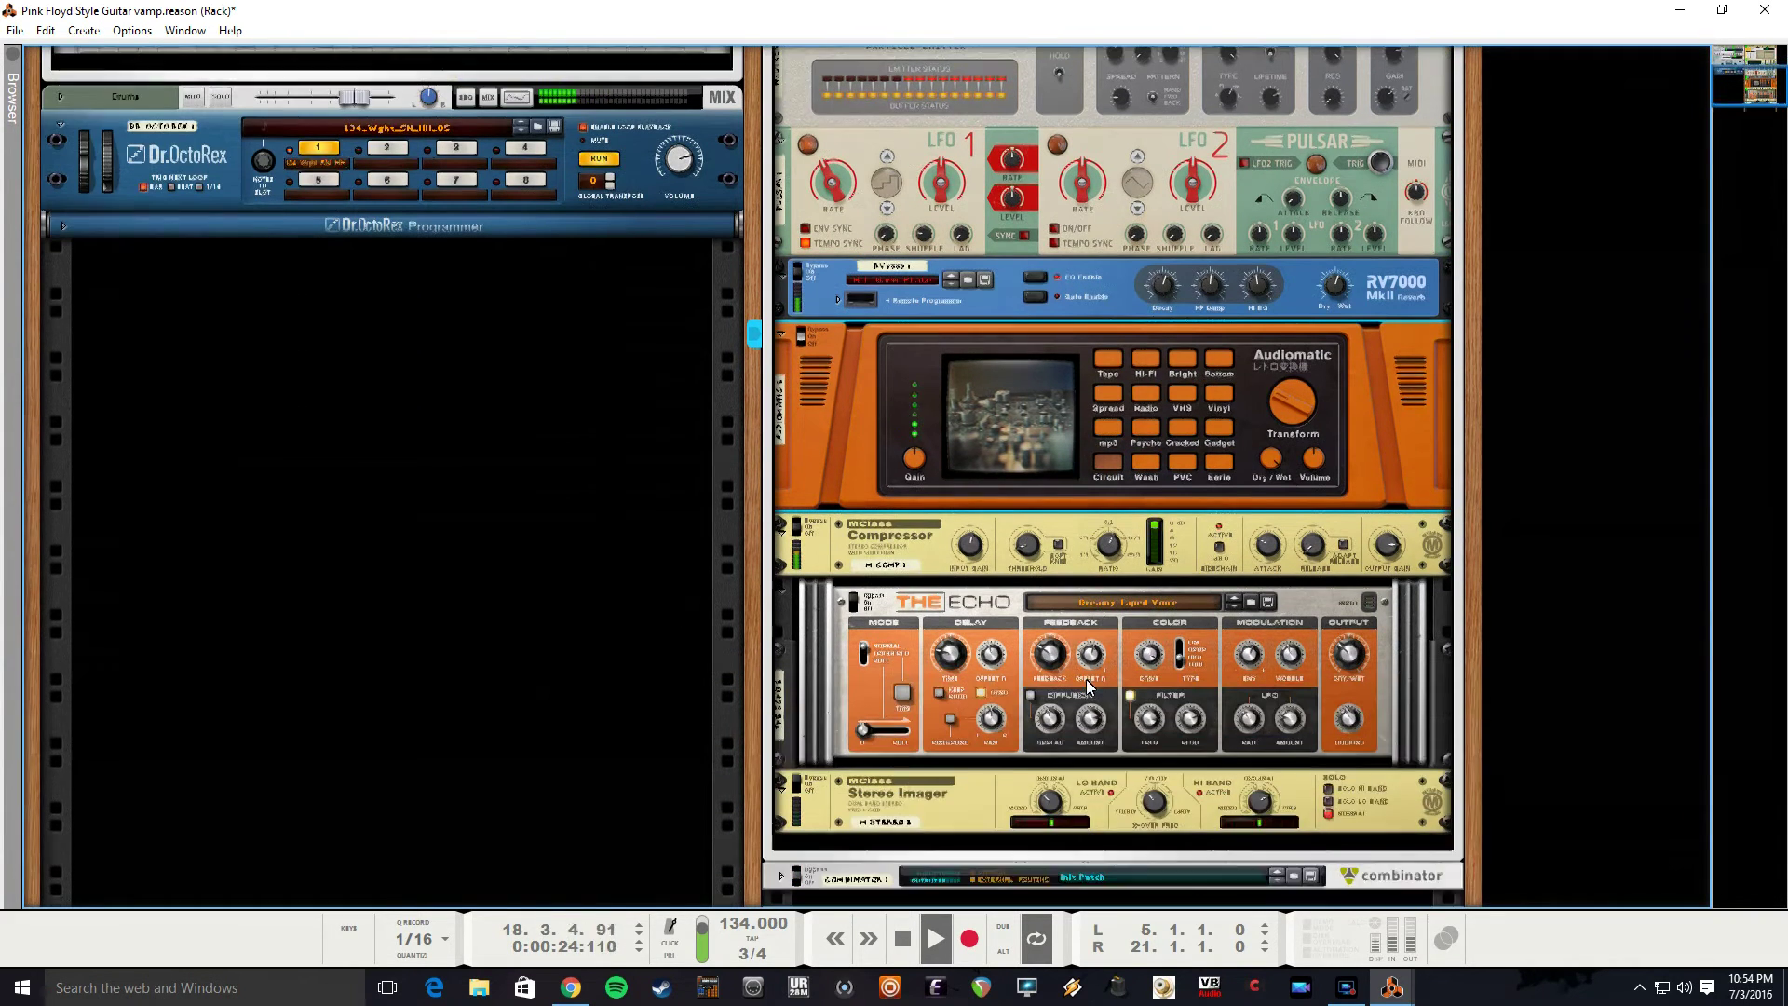
Switch on The Echo and the Stereo Imager, then stop playback at bar 19.
left_click(853, 603)
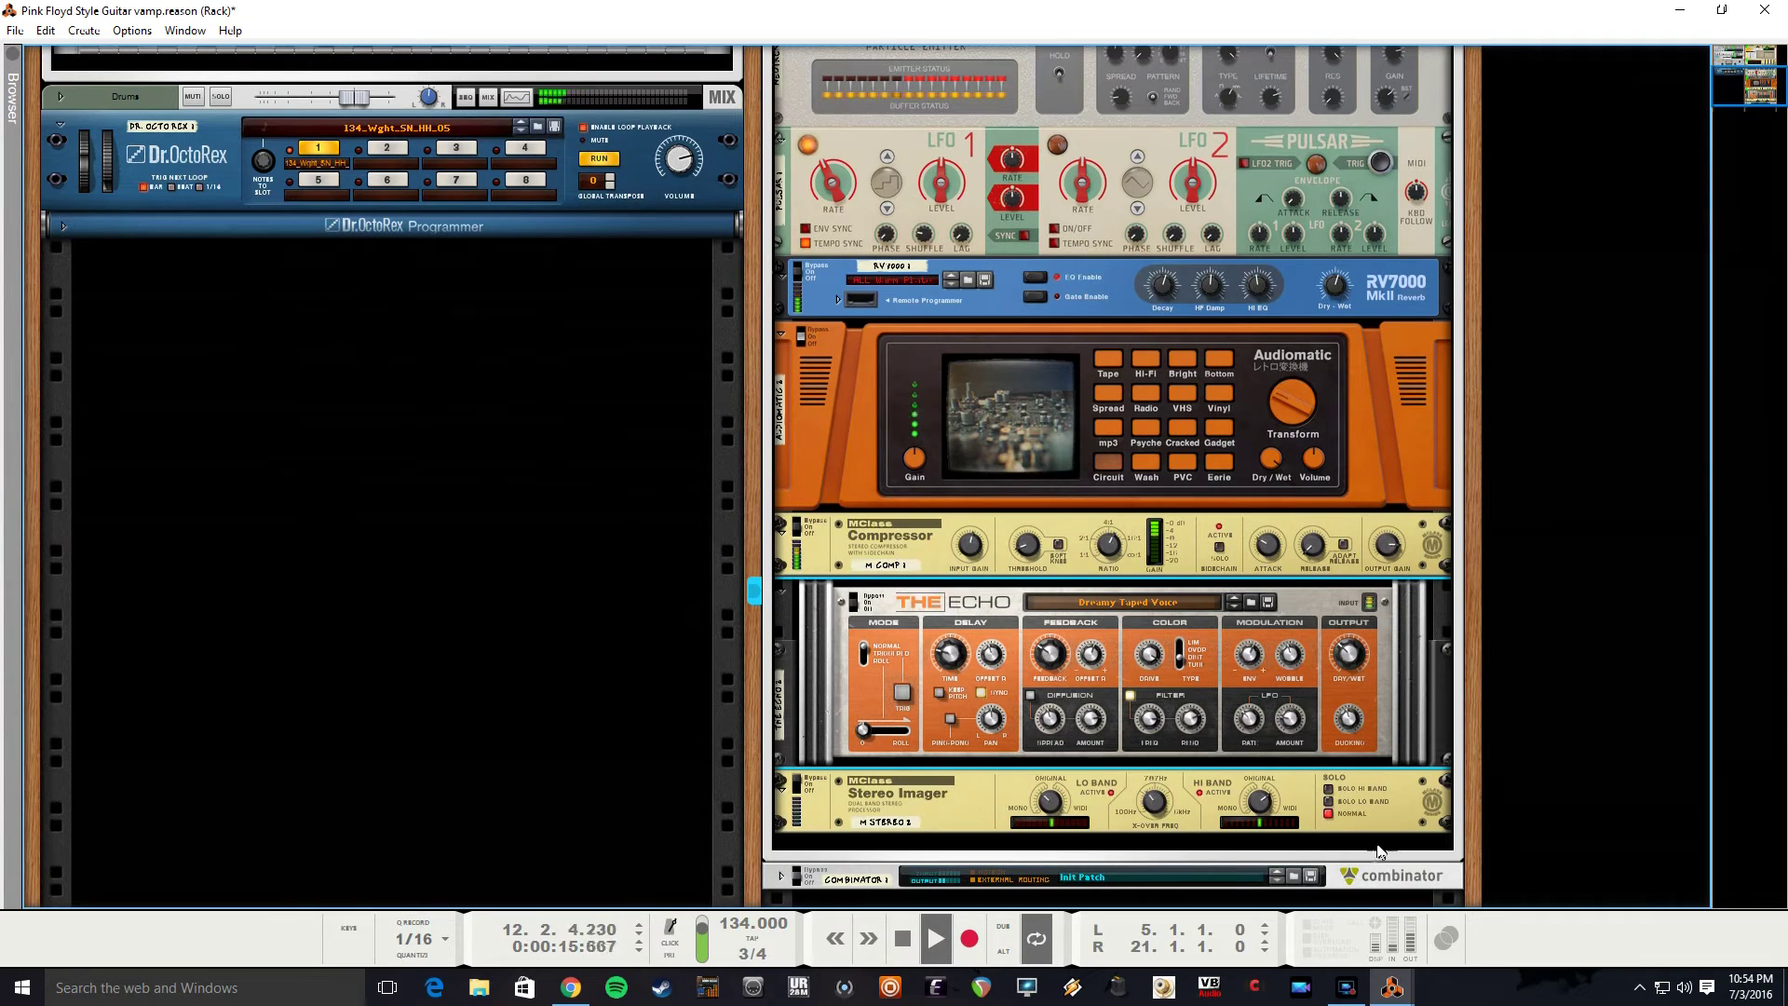
left_click(780, 787)
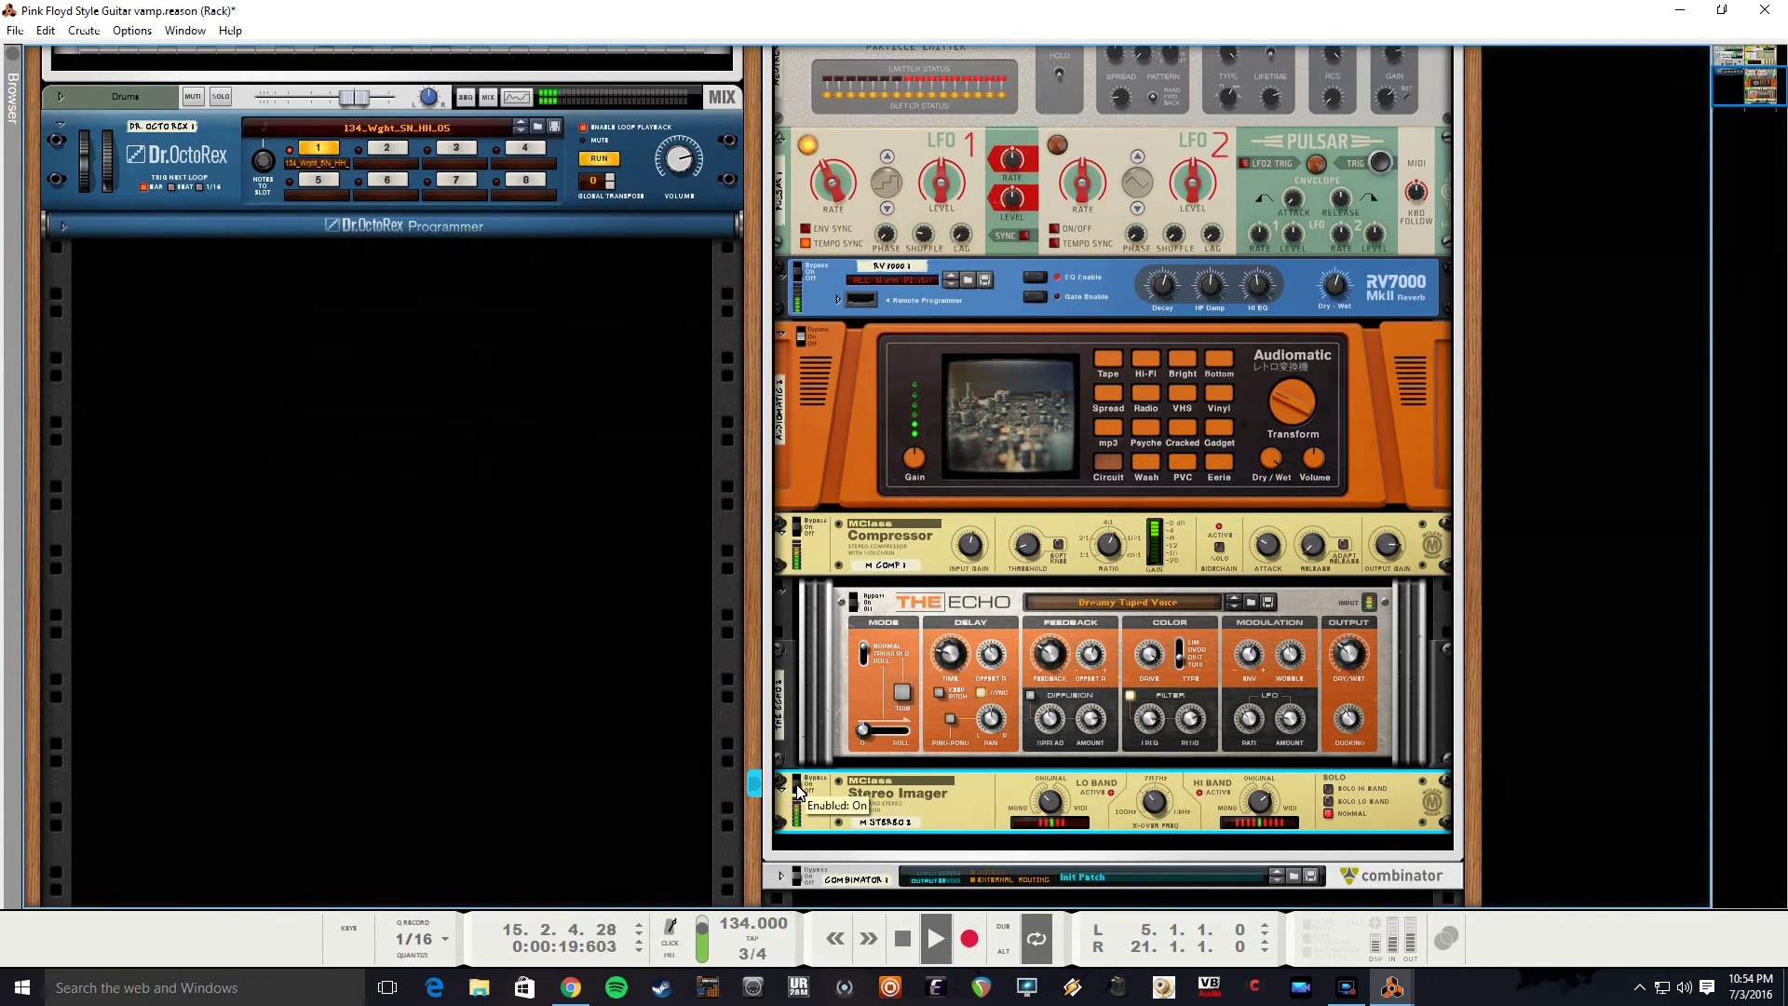
scroll(761, 593, "up", 5)
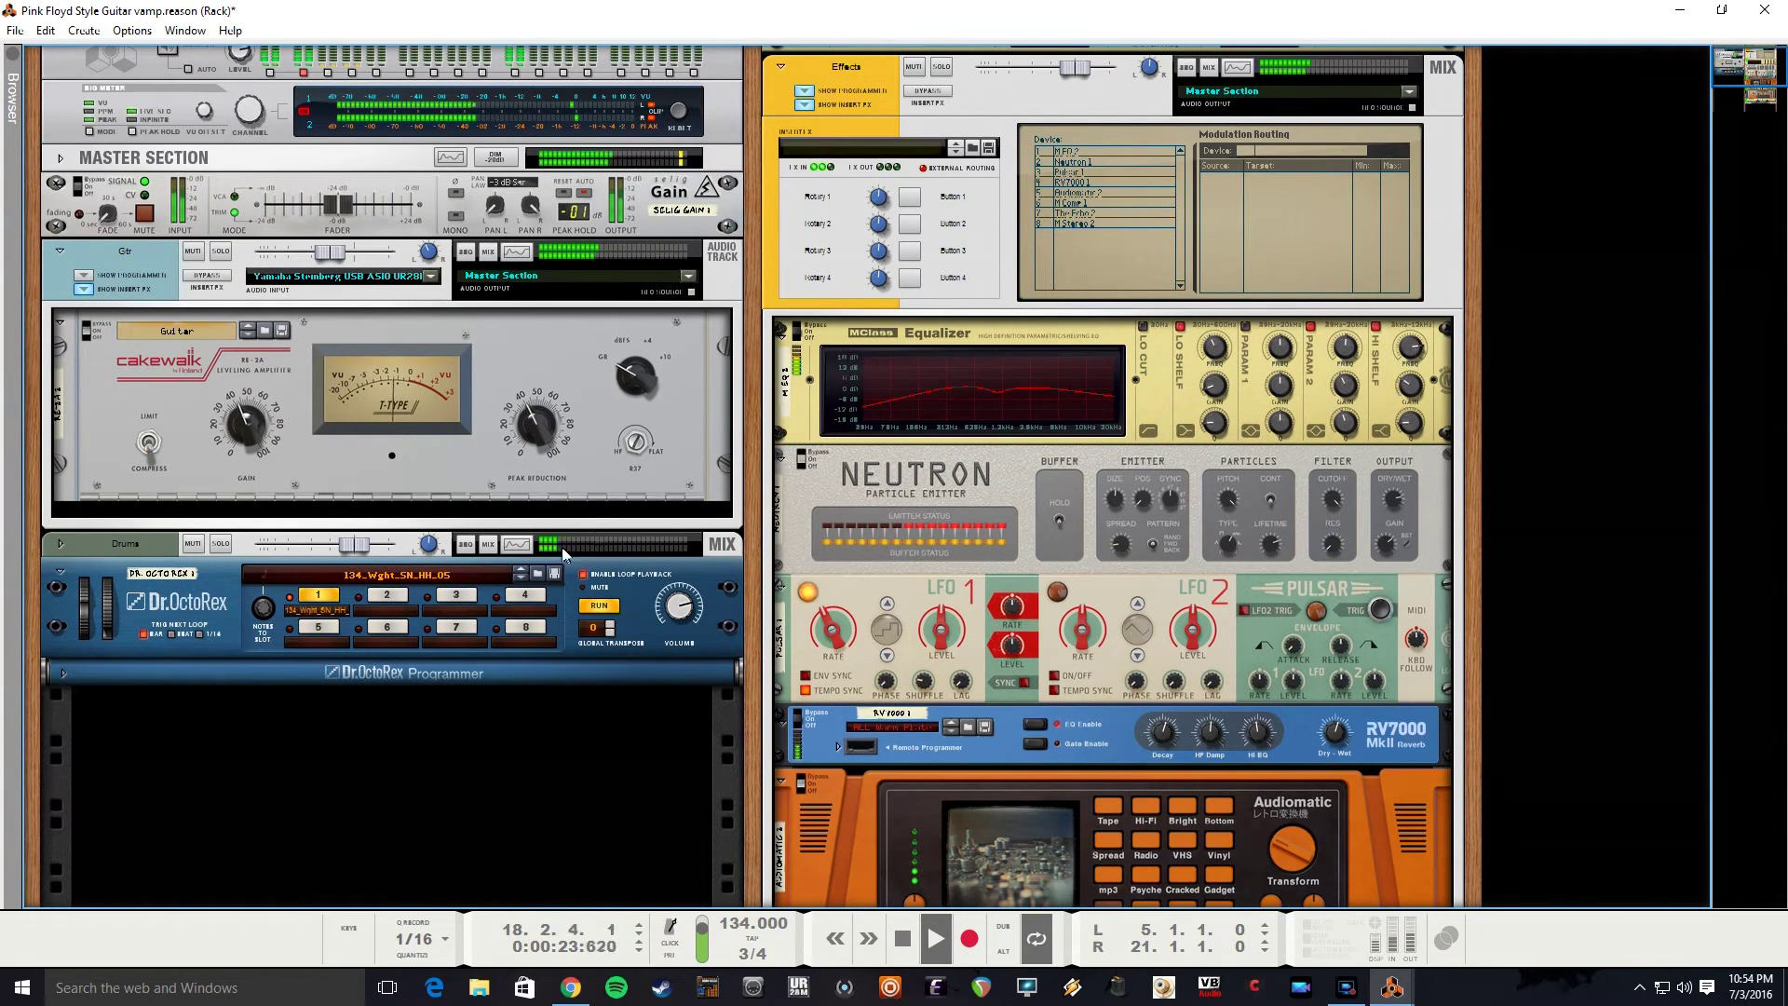
key("space")
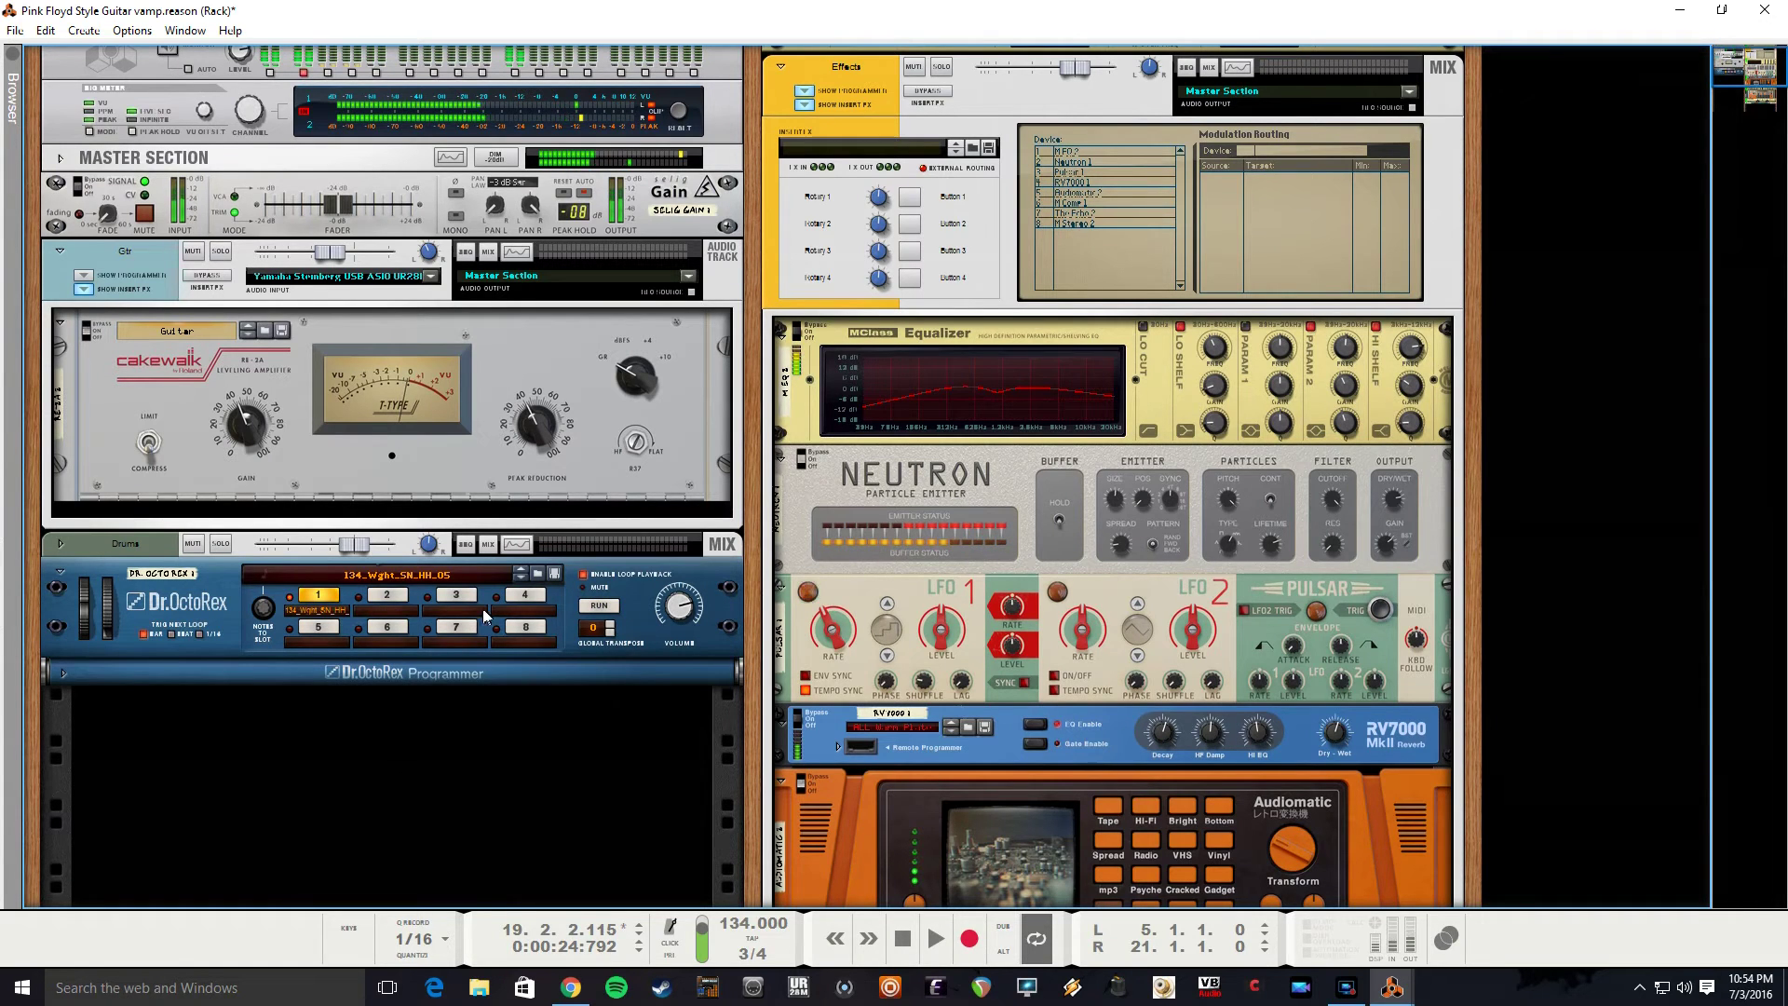
key("alt+Tab")
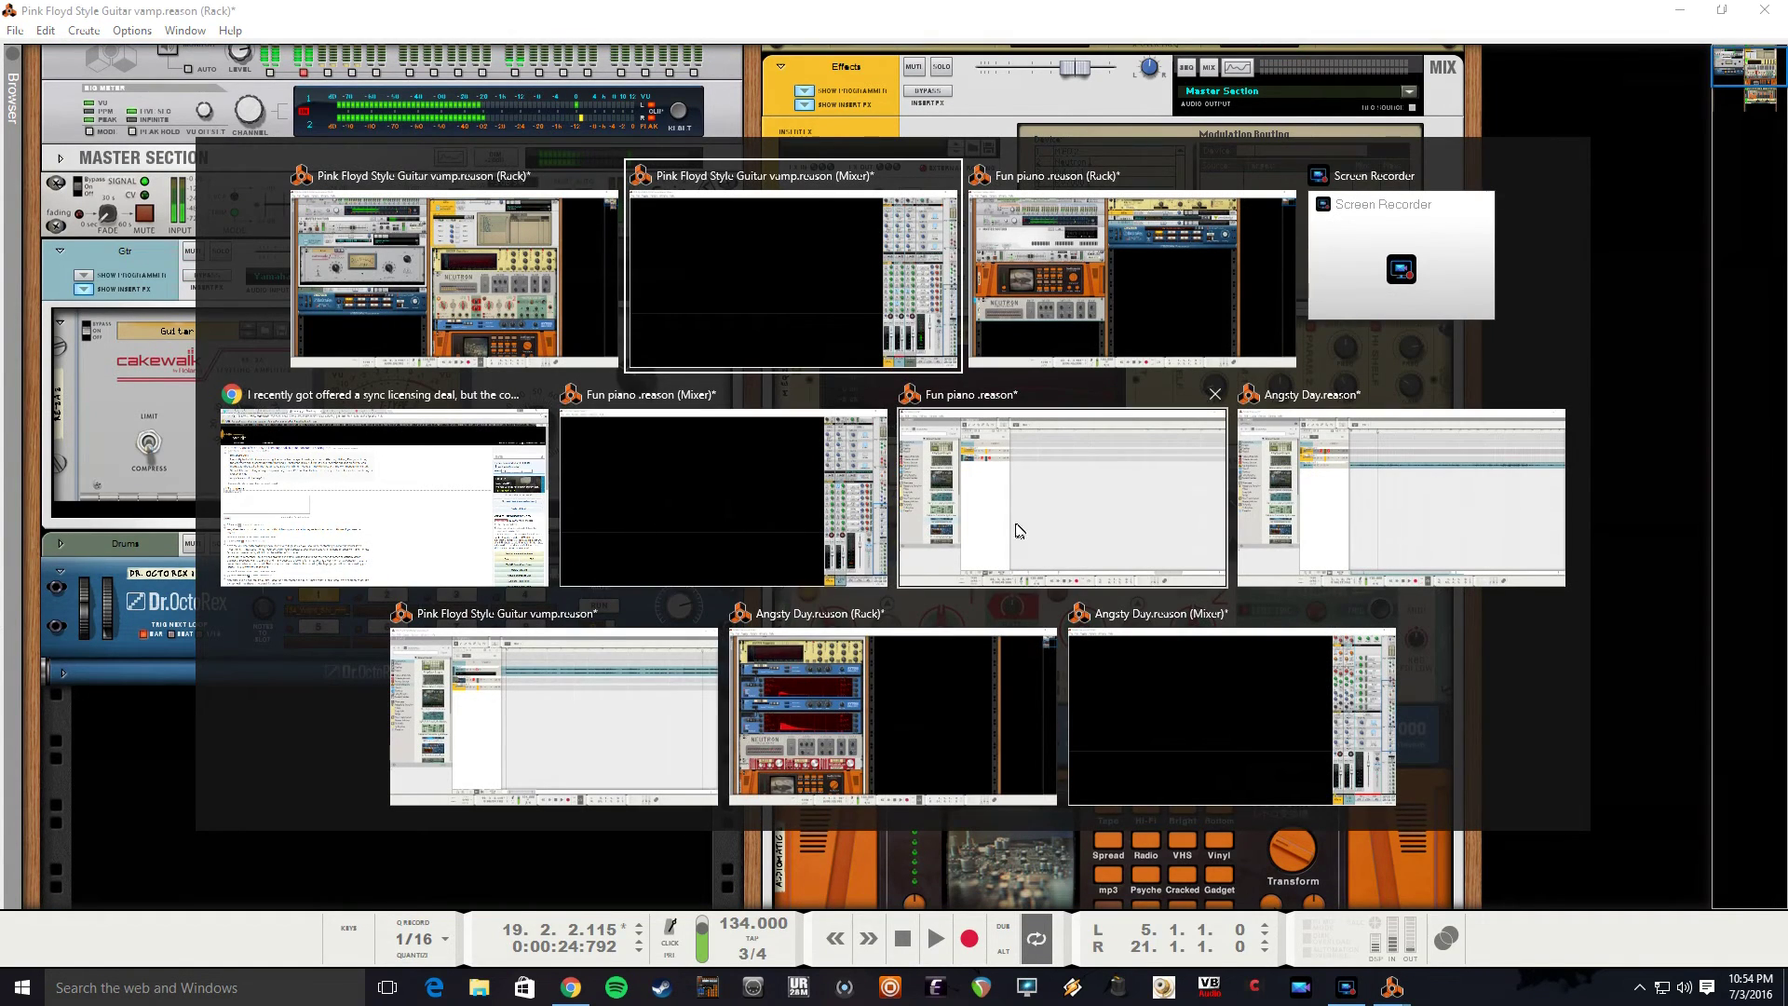
Bring up the Angsty Day song's rack, play it, and open the Window menu.
left_click(919, 661)
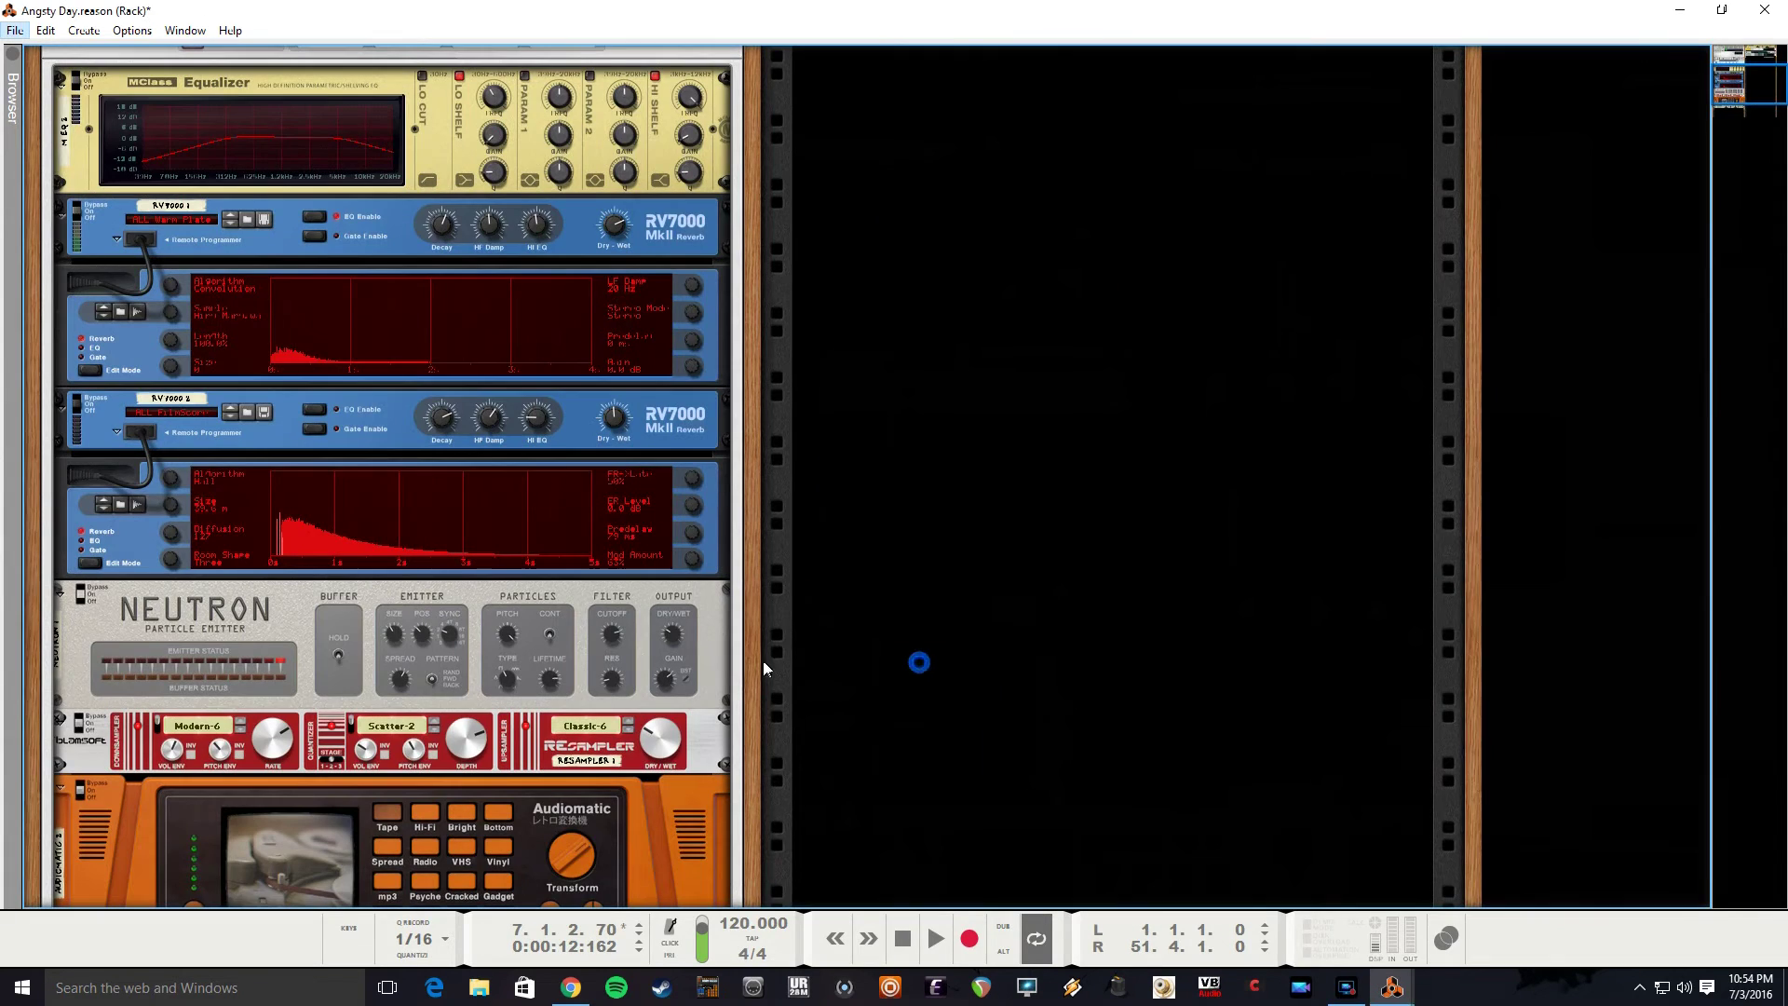
scroll(932, 506, "up", 5)
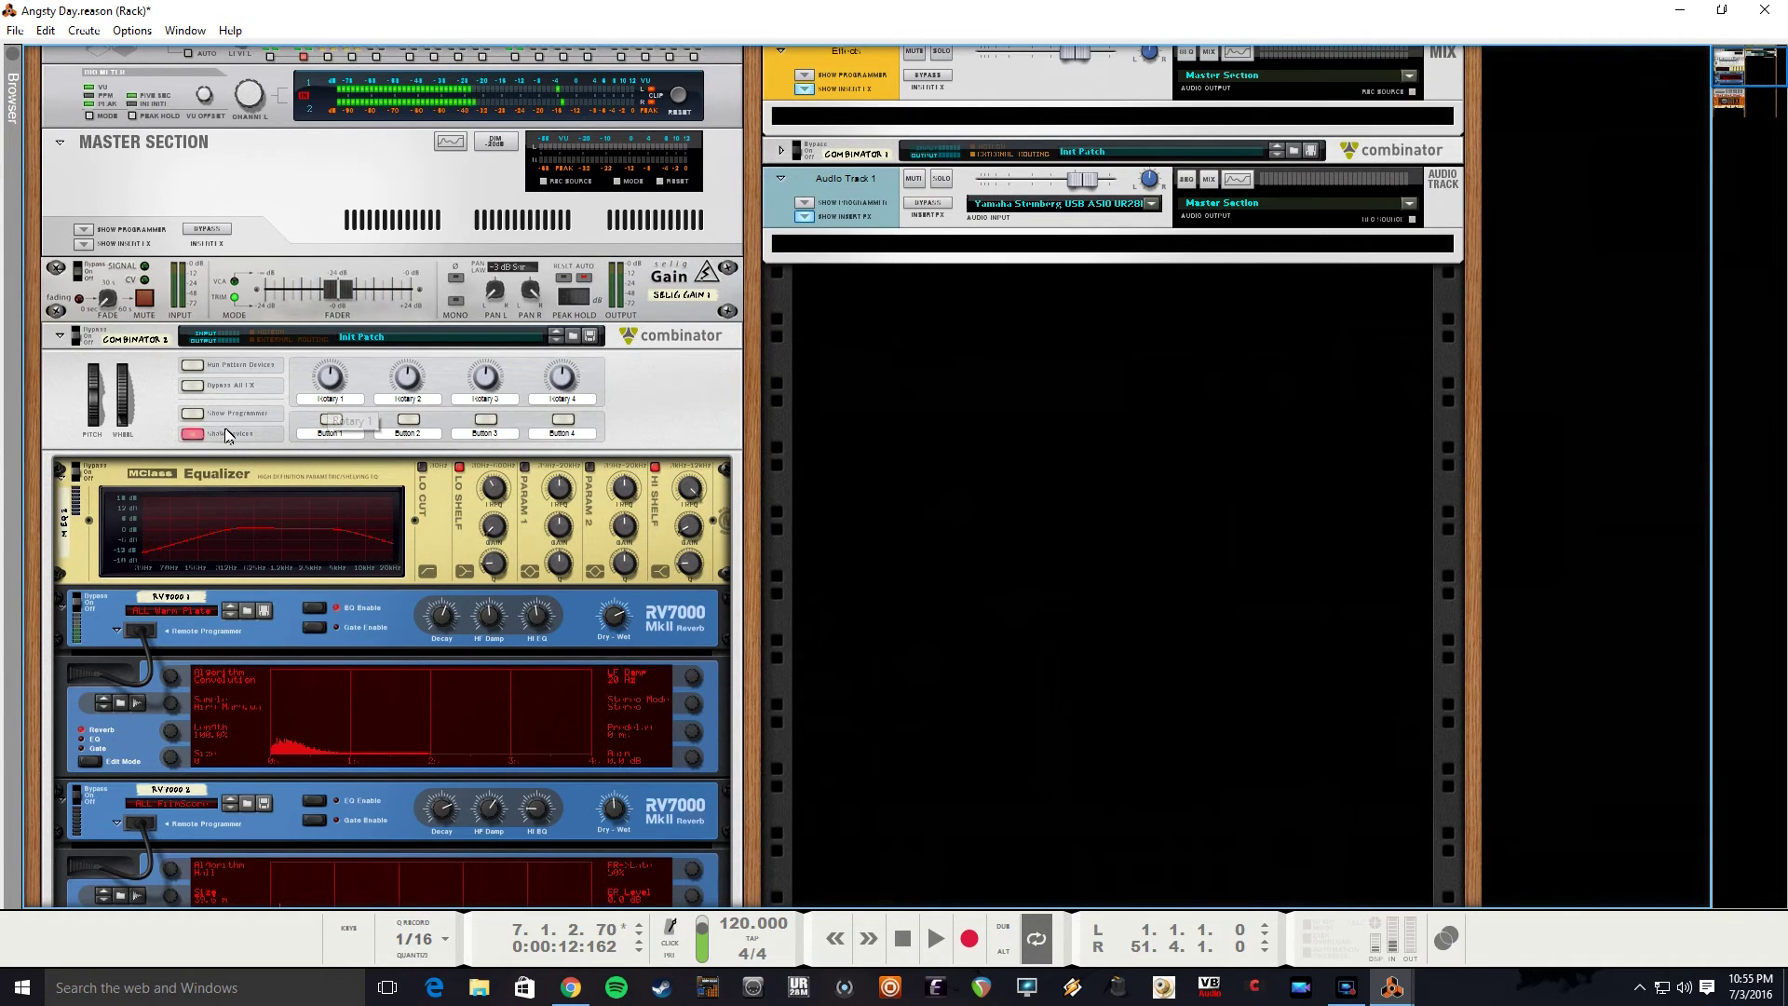
scroll(225, 429, "down", 3)
scroll(225, 429, "up", 4)
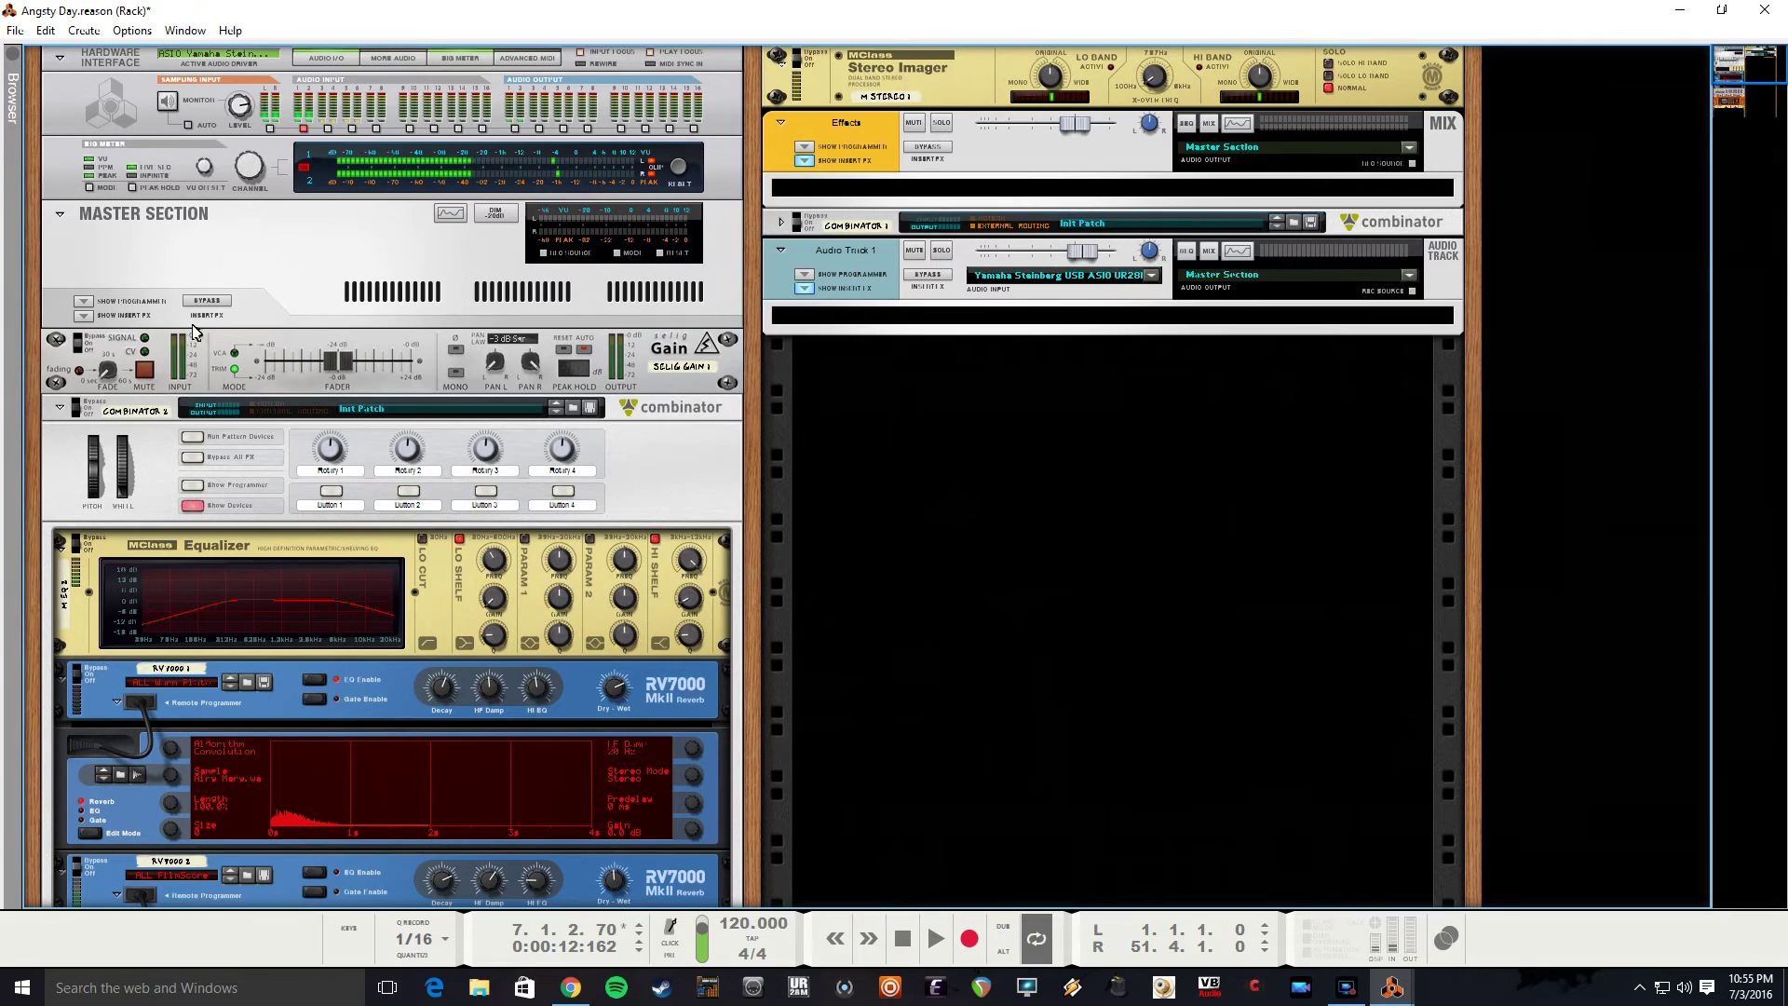
key("space")
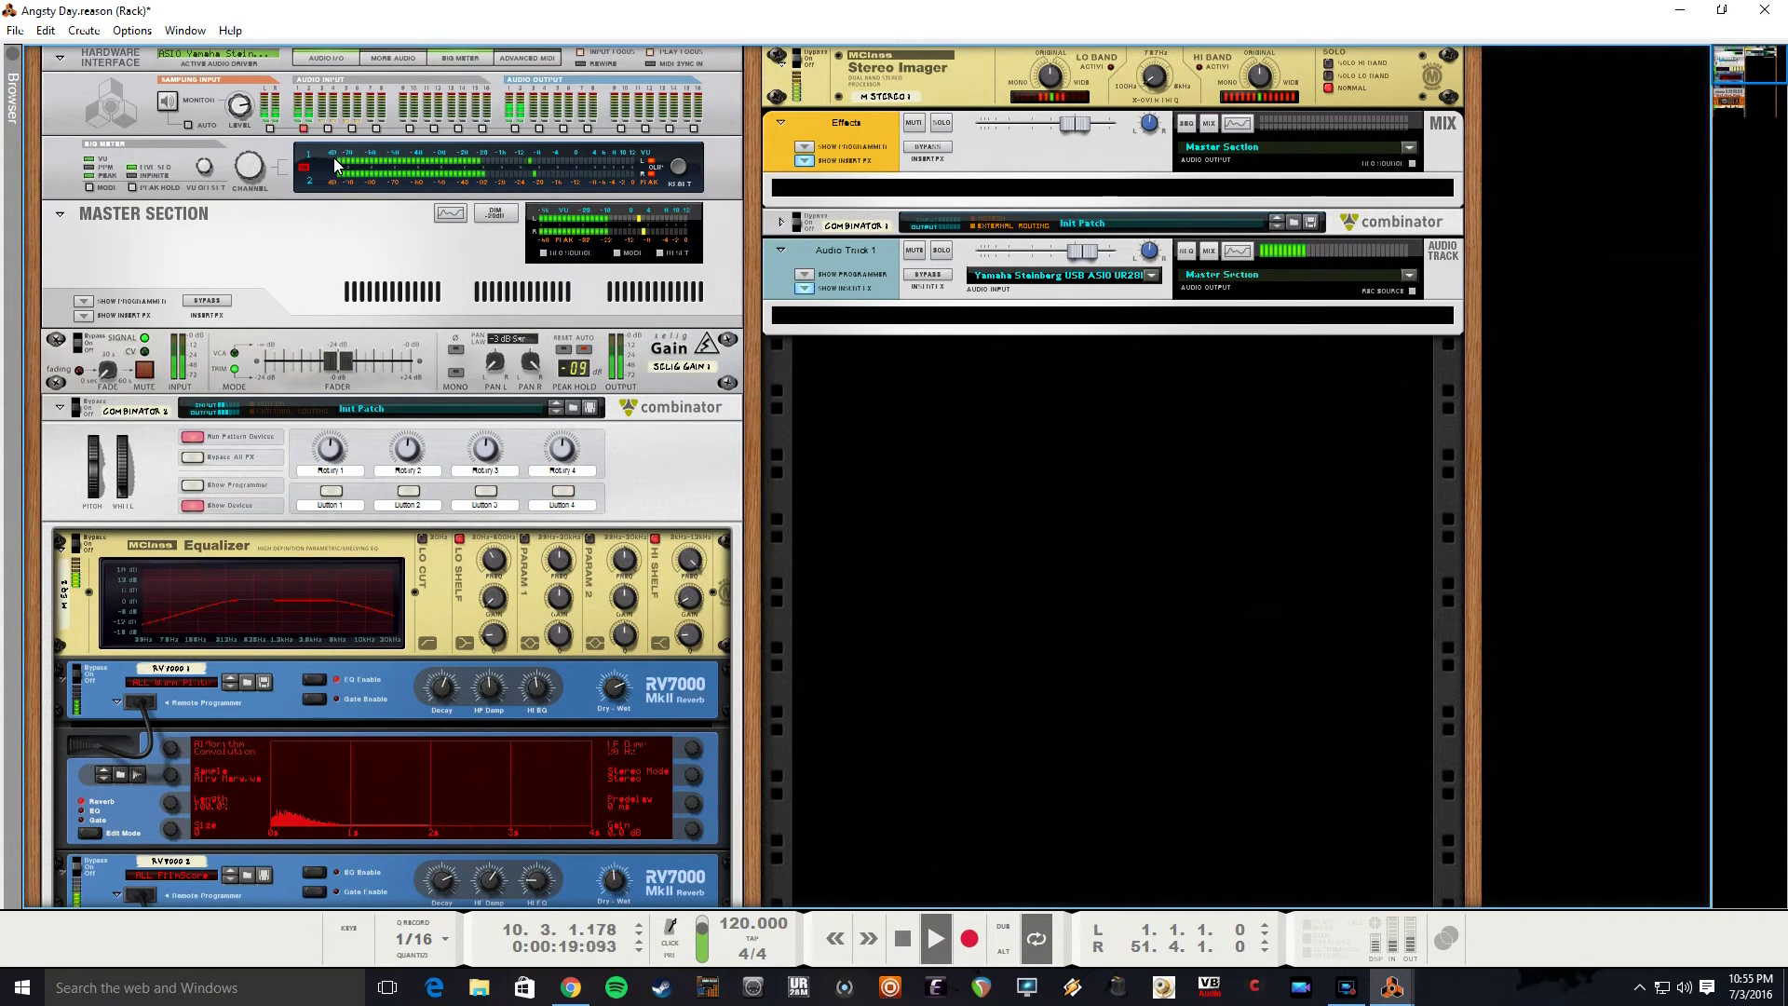
left_click(185, 31)
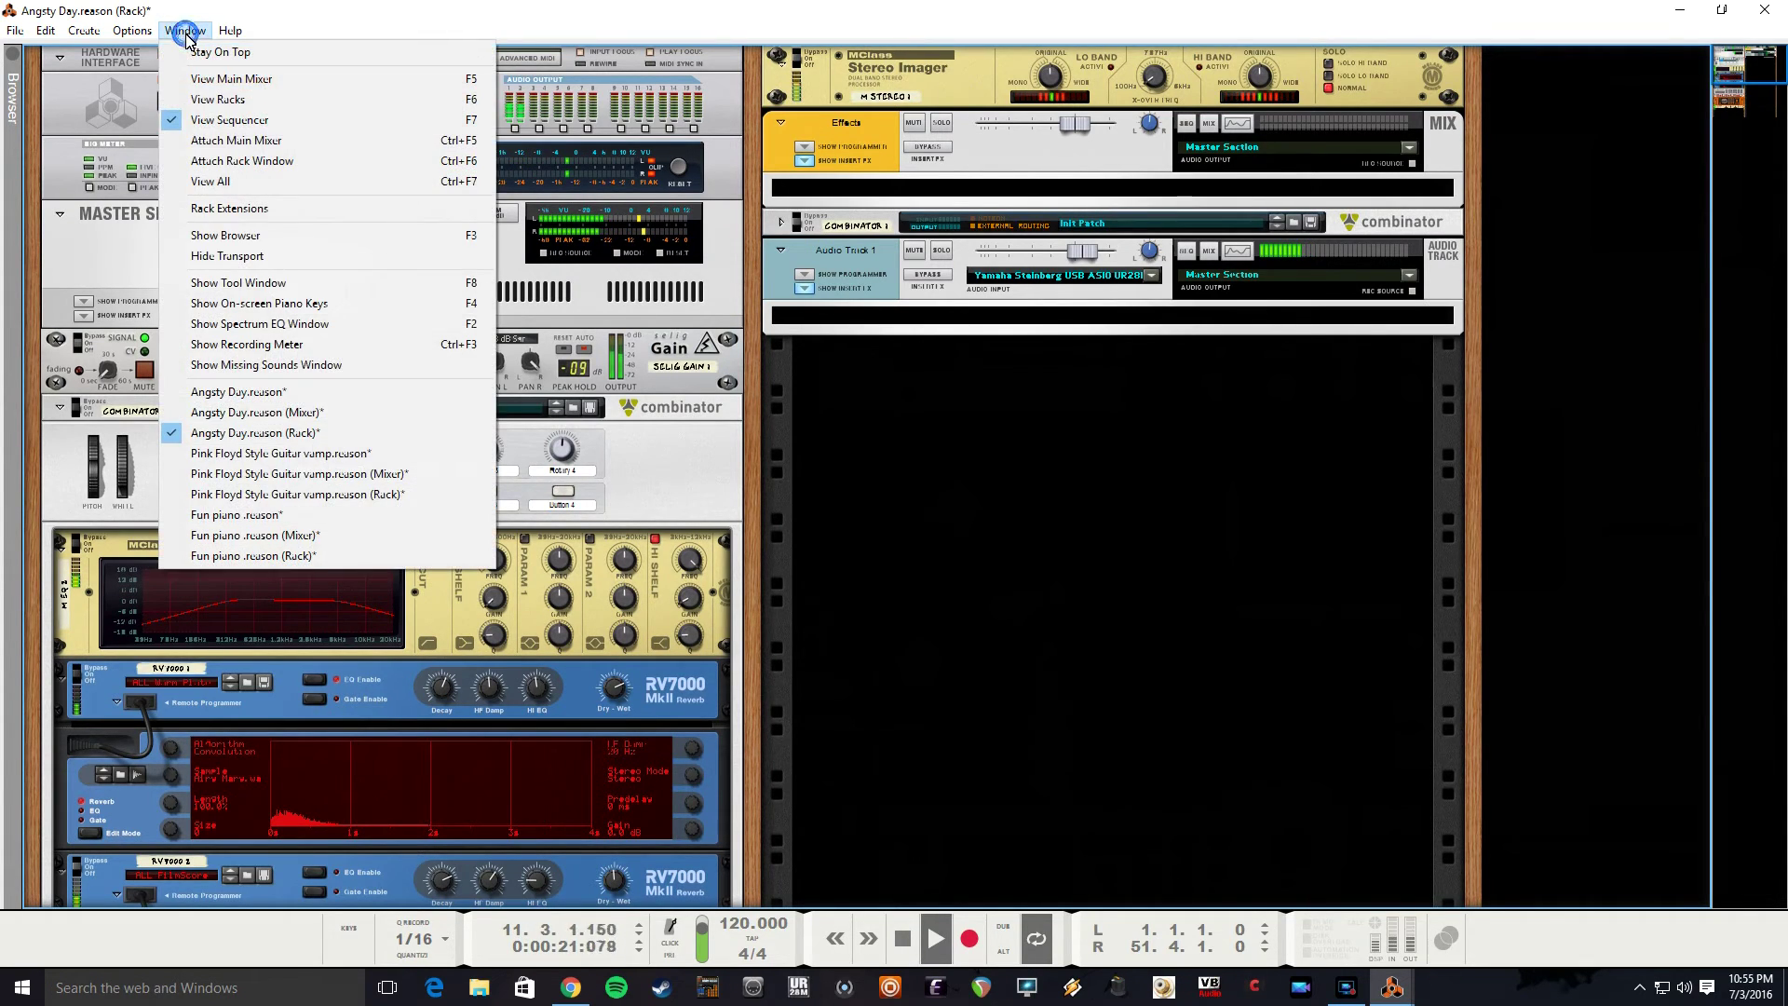
Check the Angsty Day mixer's sends and FX returns, then return to the rack with Neutron in view.
left_click(294, 415)
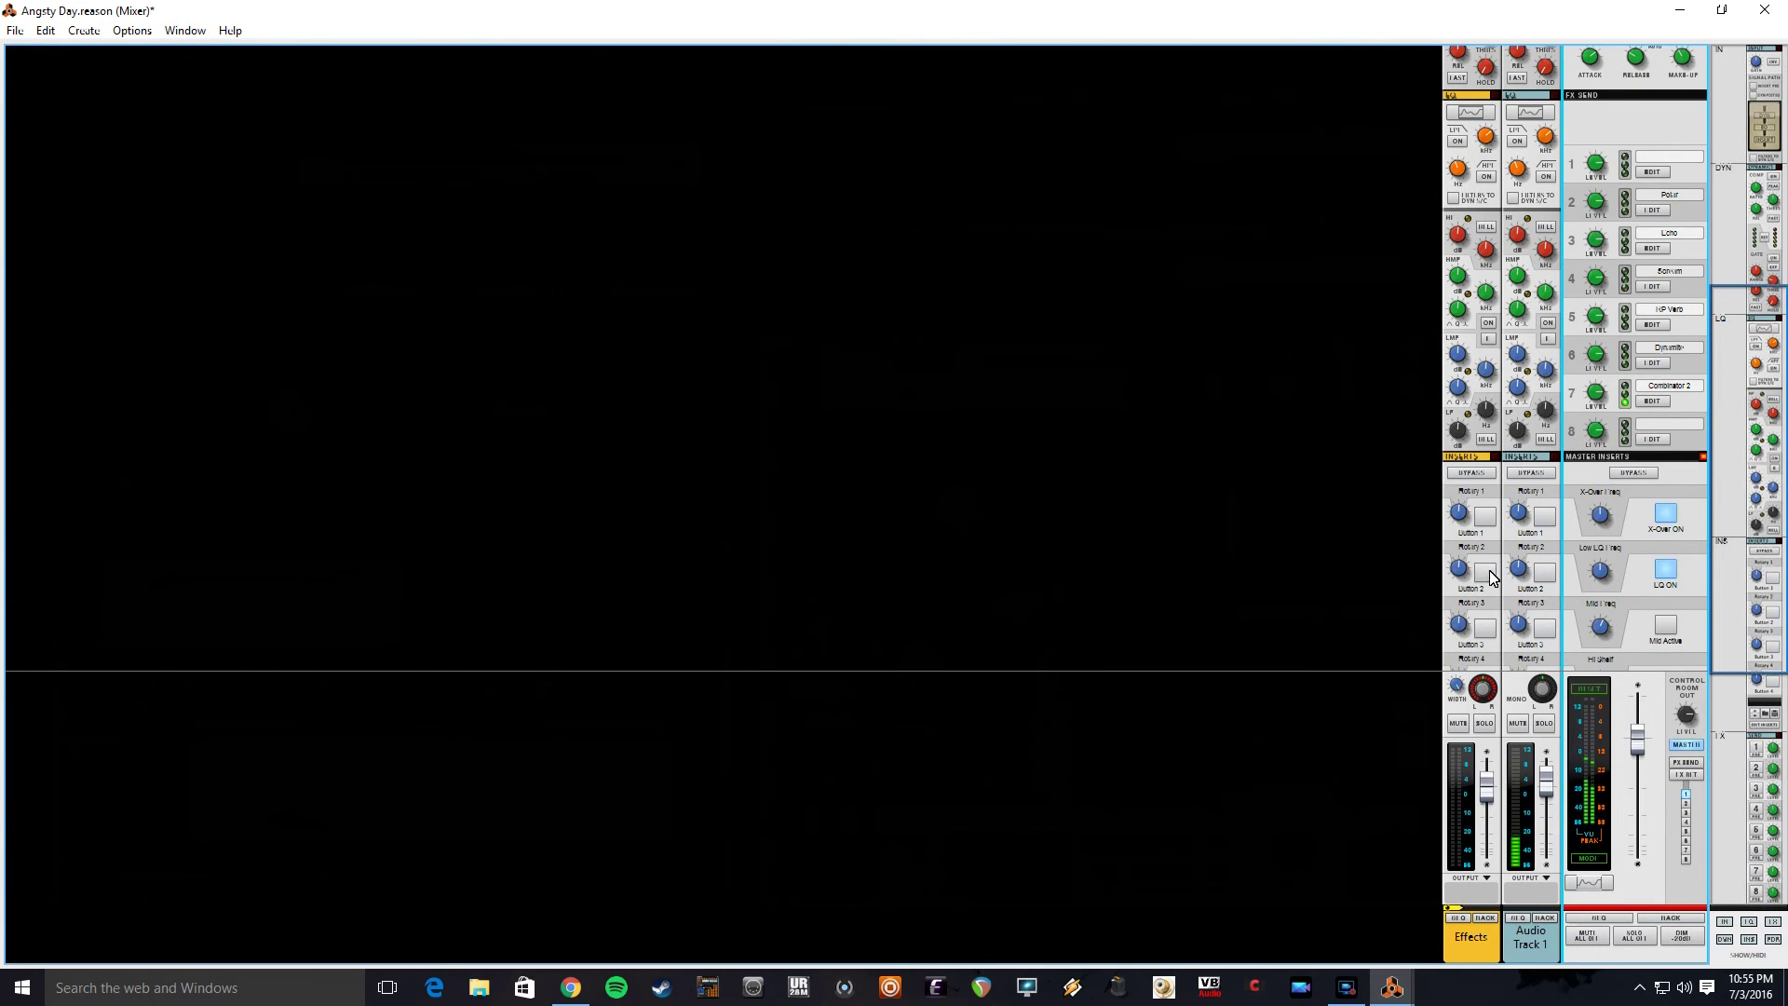
scroll(1491, 577, "down", 5)
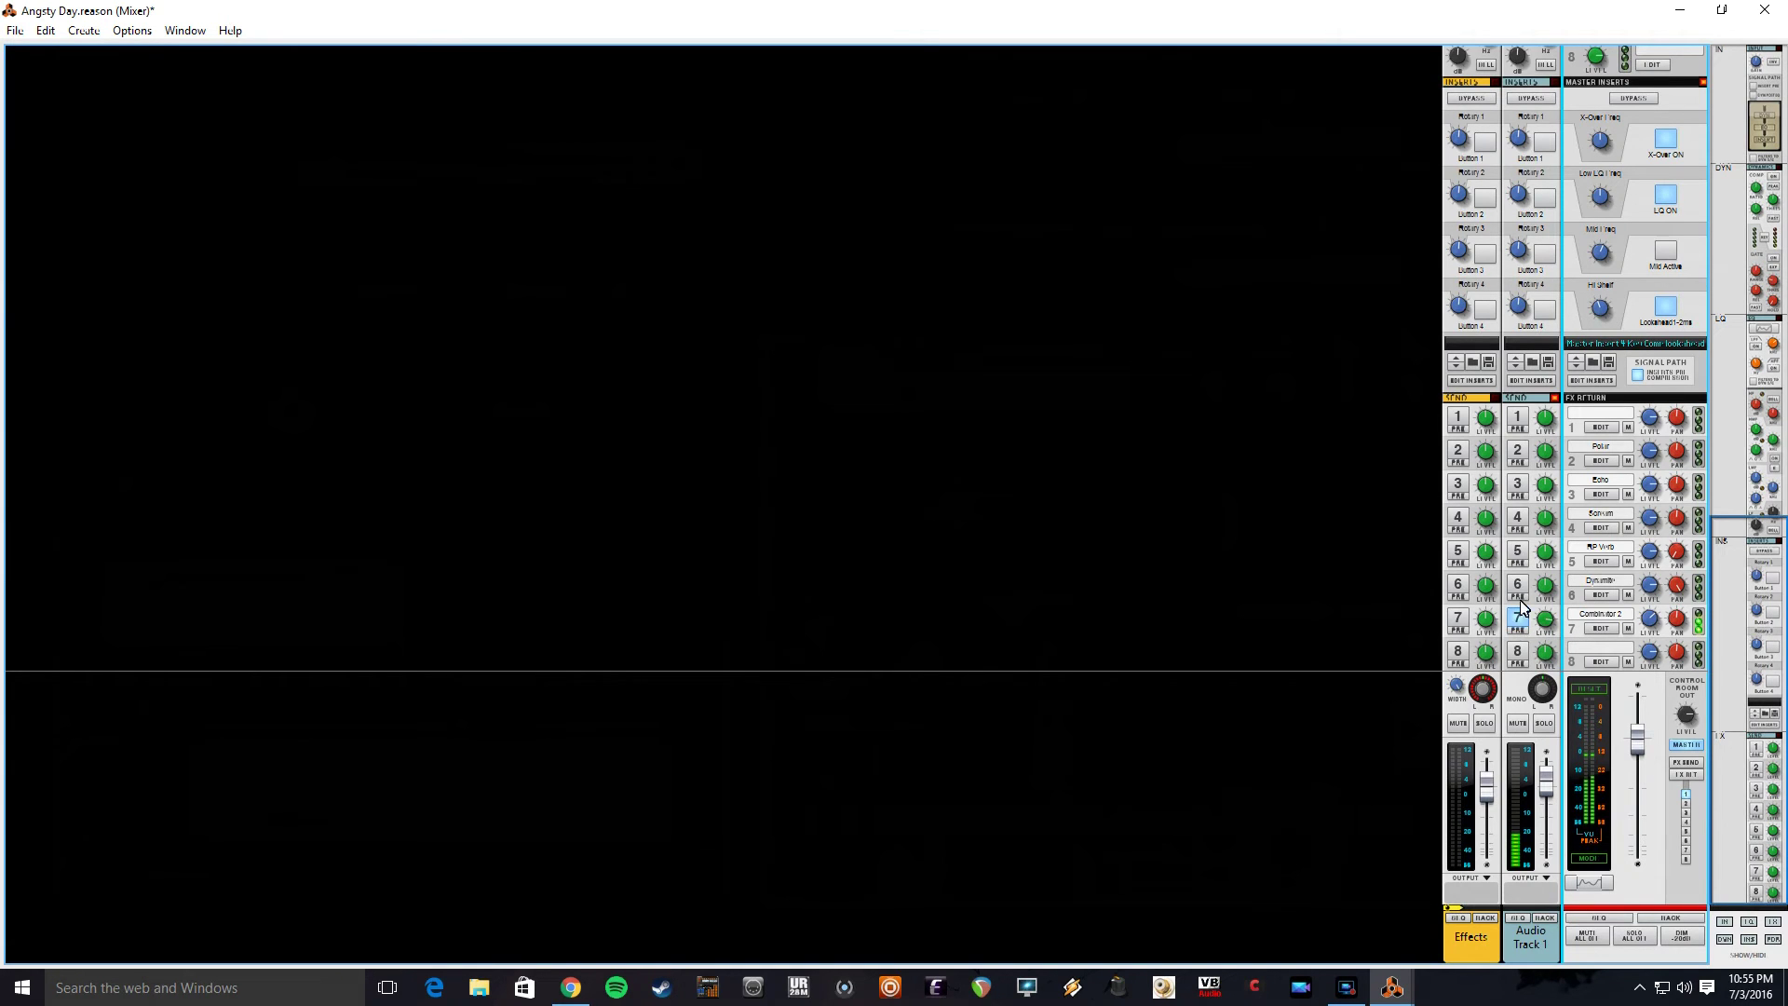
key("F6")
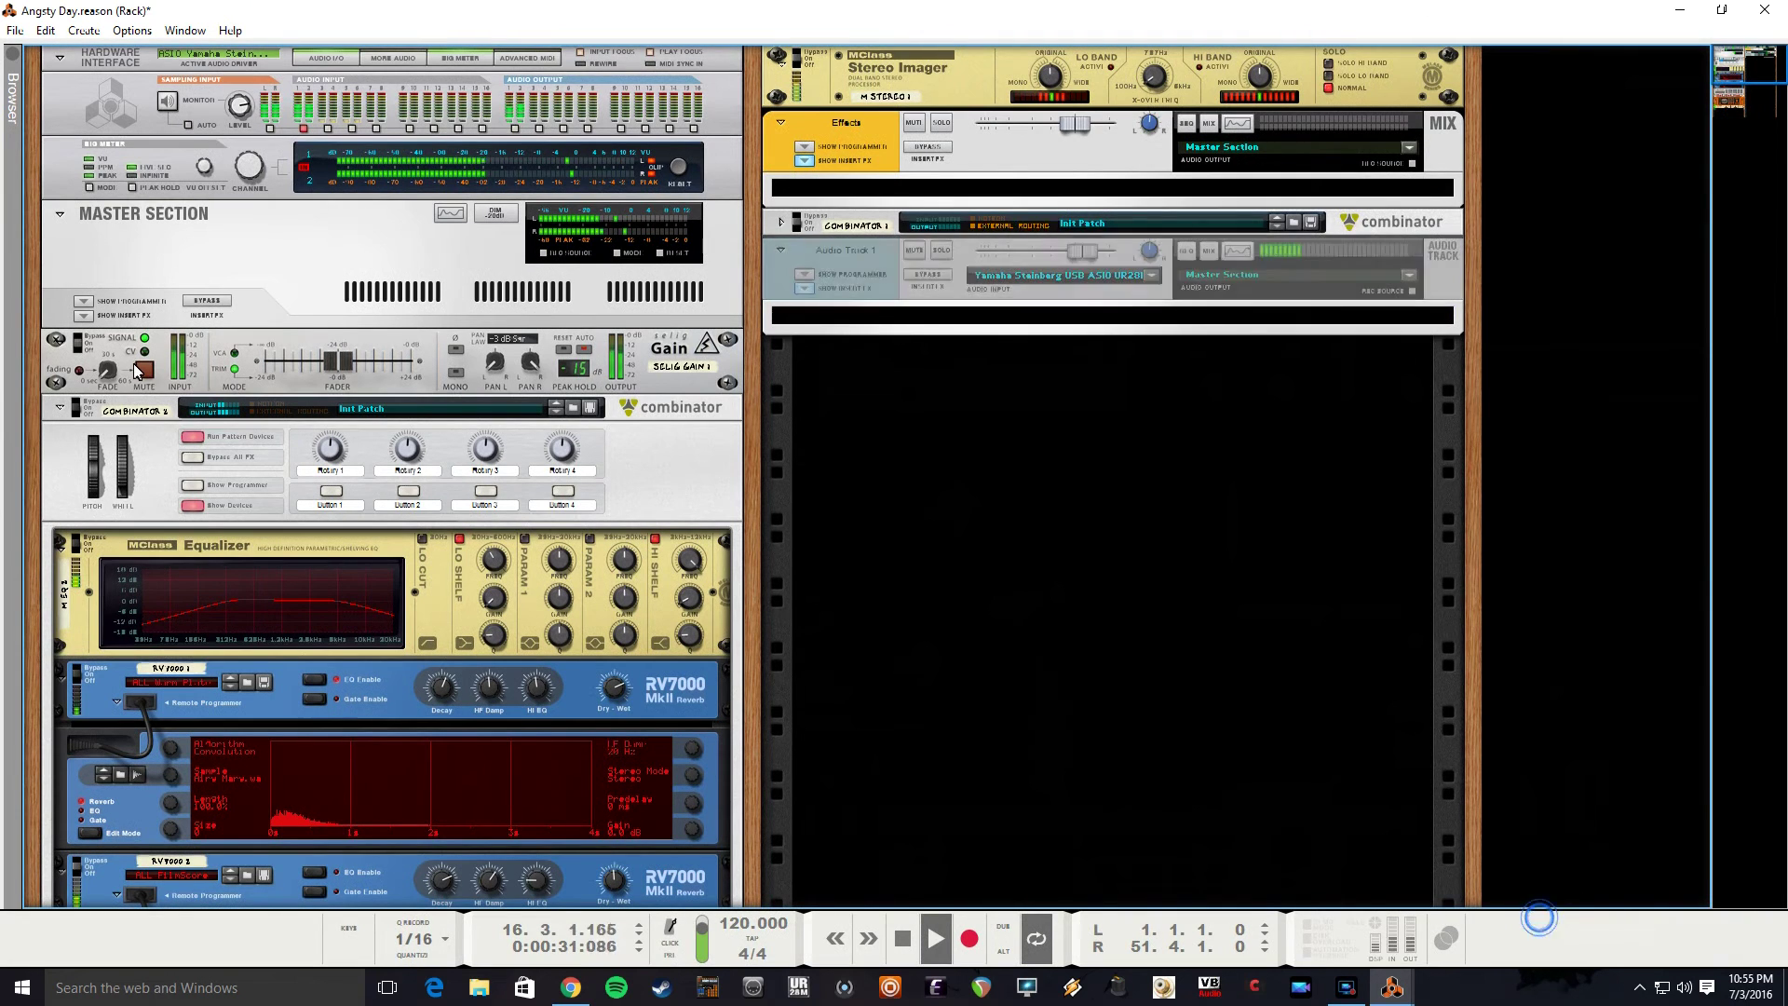
scroll(204, 372, "down", 5)
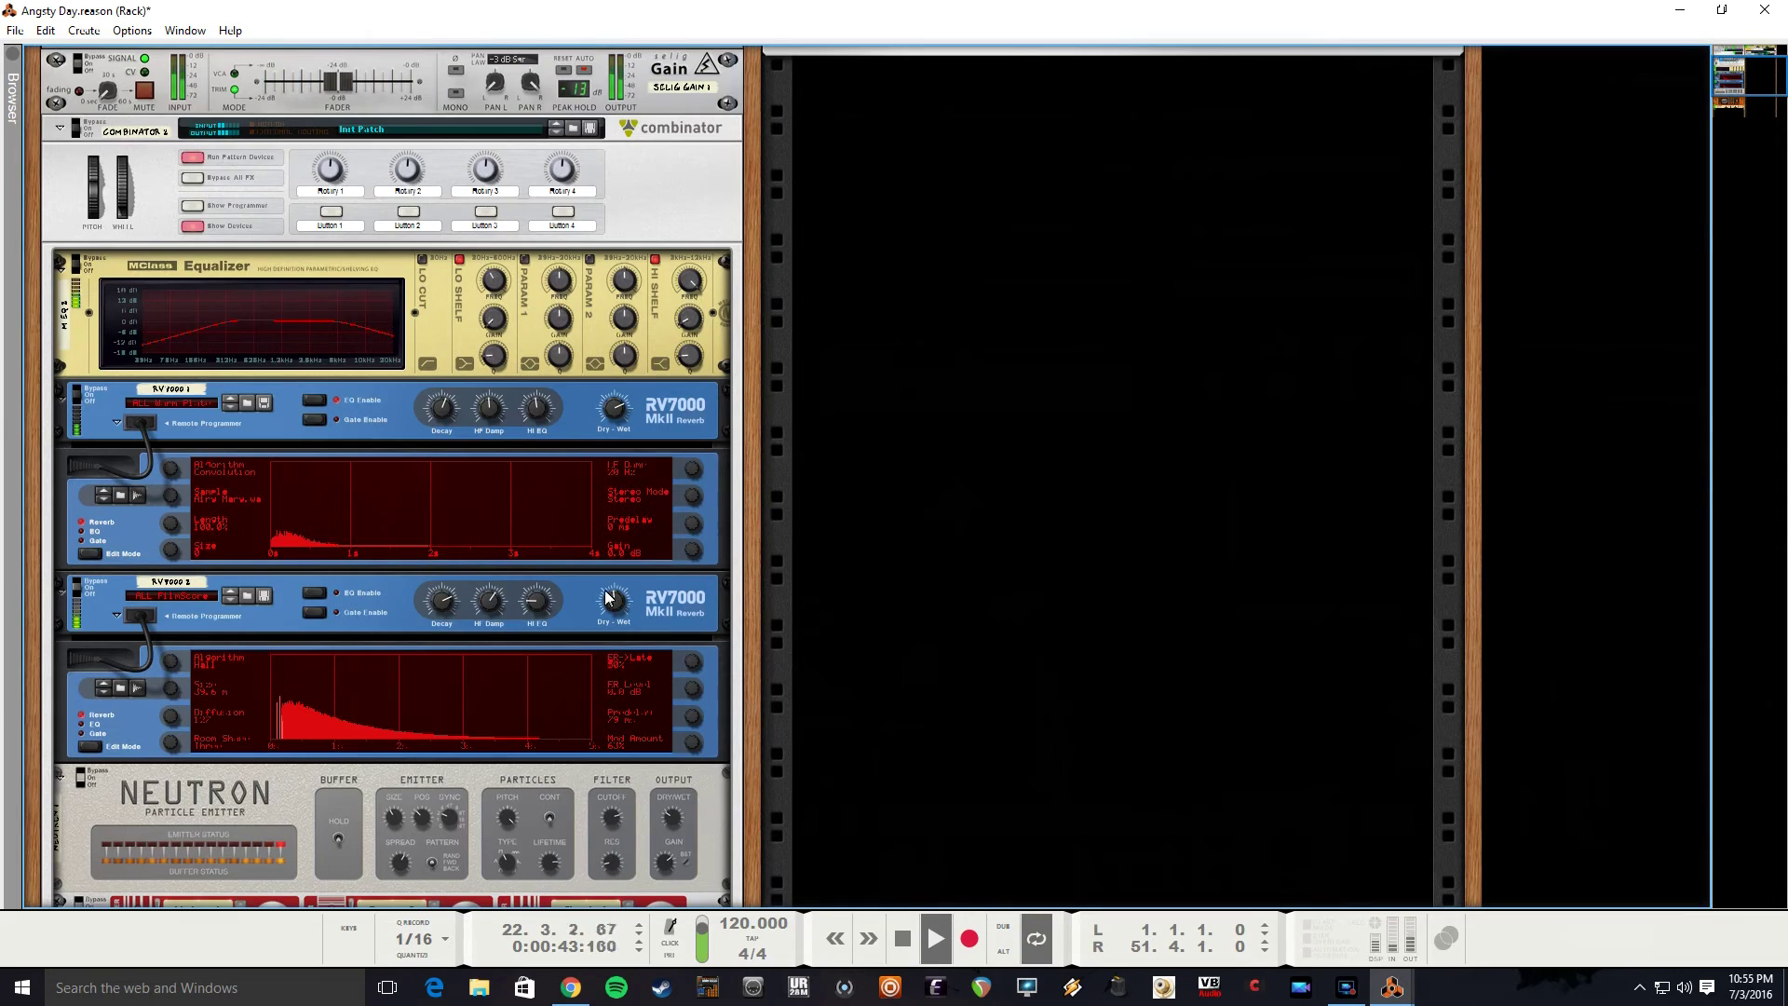
scroll(527, 596, "down", 3)
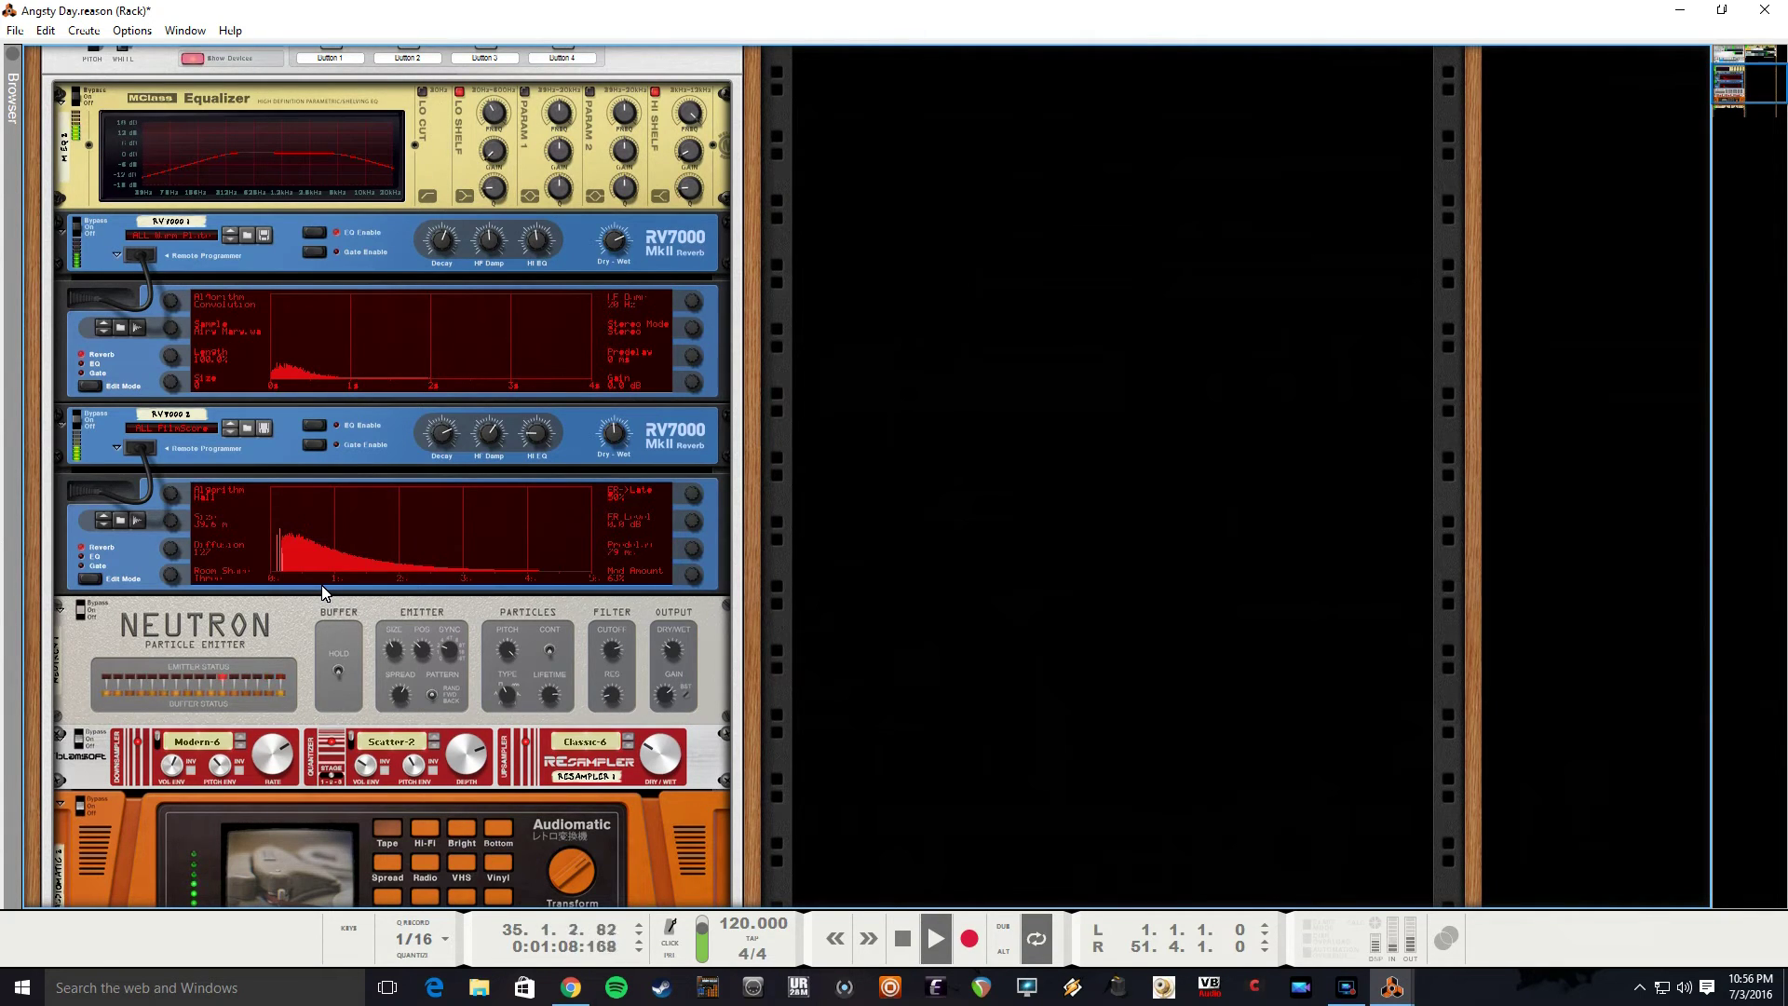
scroll(316, 683, "down", 3)
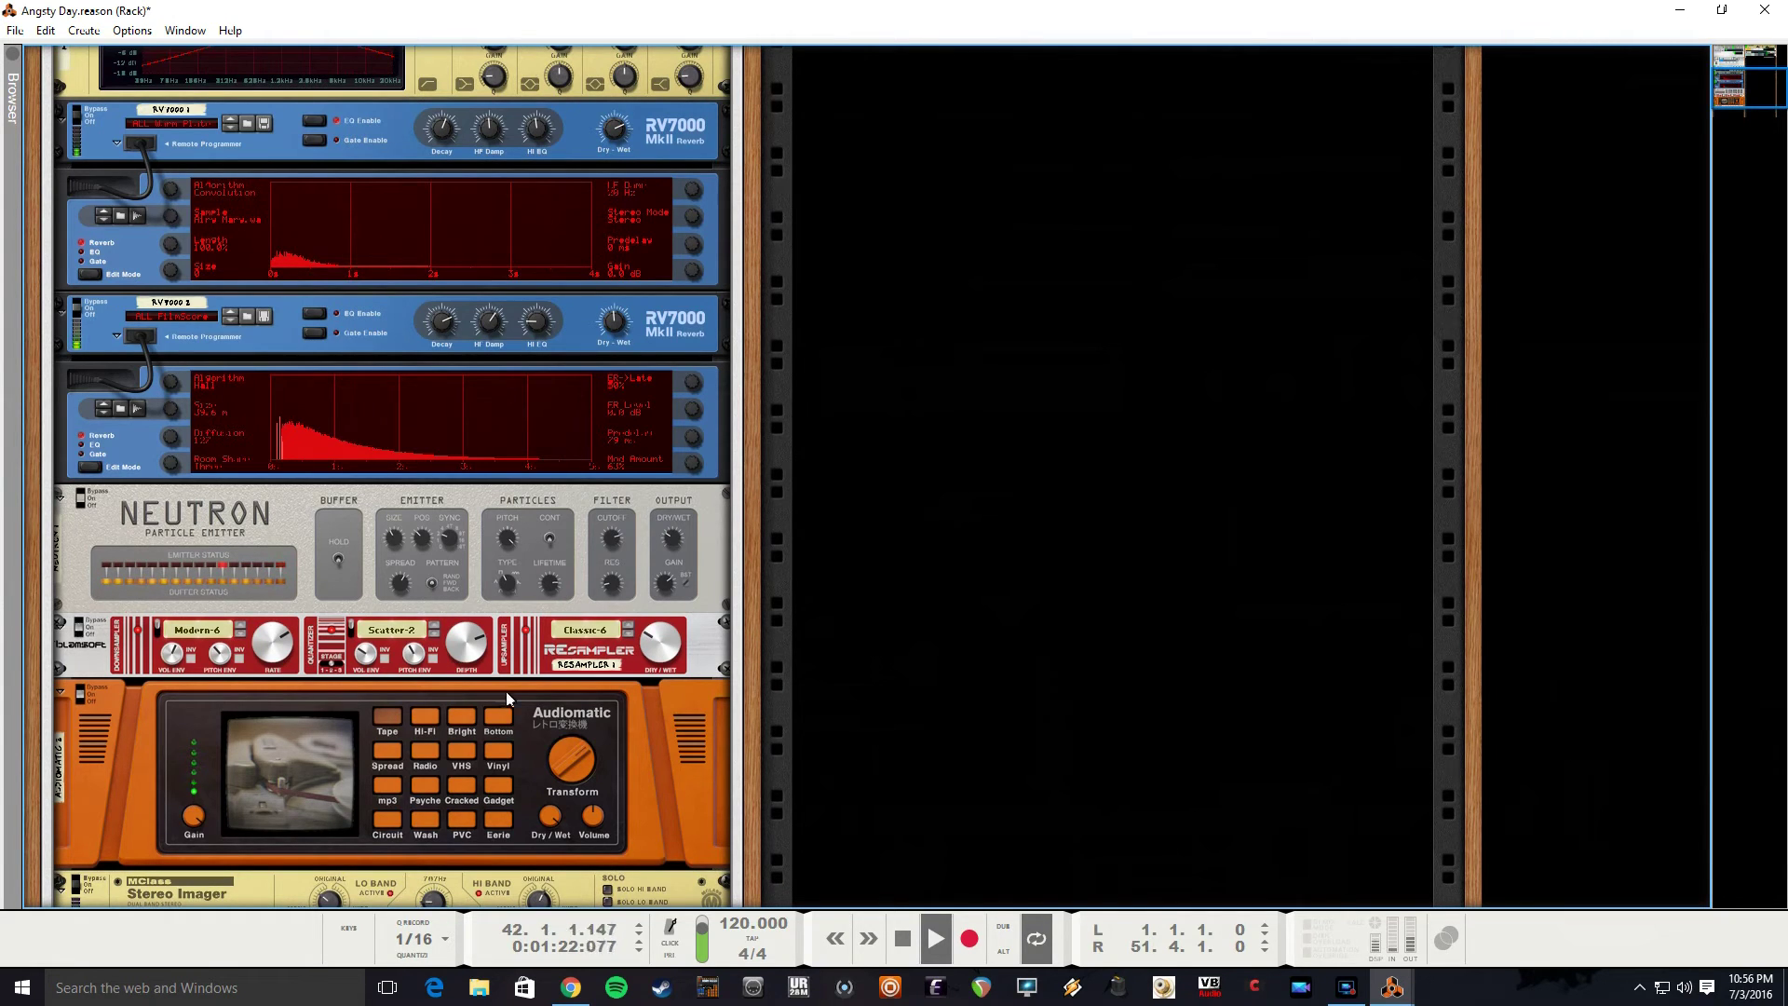
Change the Resampler's Dry/Wet knob to set a new wet percentage on the guitar.
left_click(667, 649)
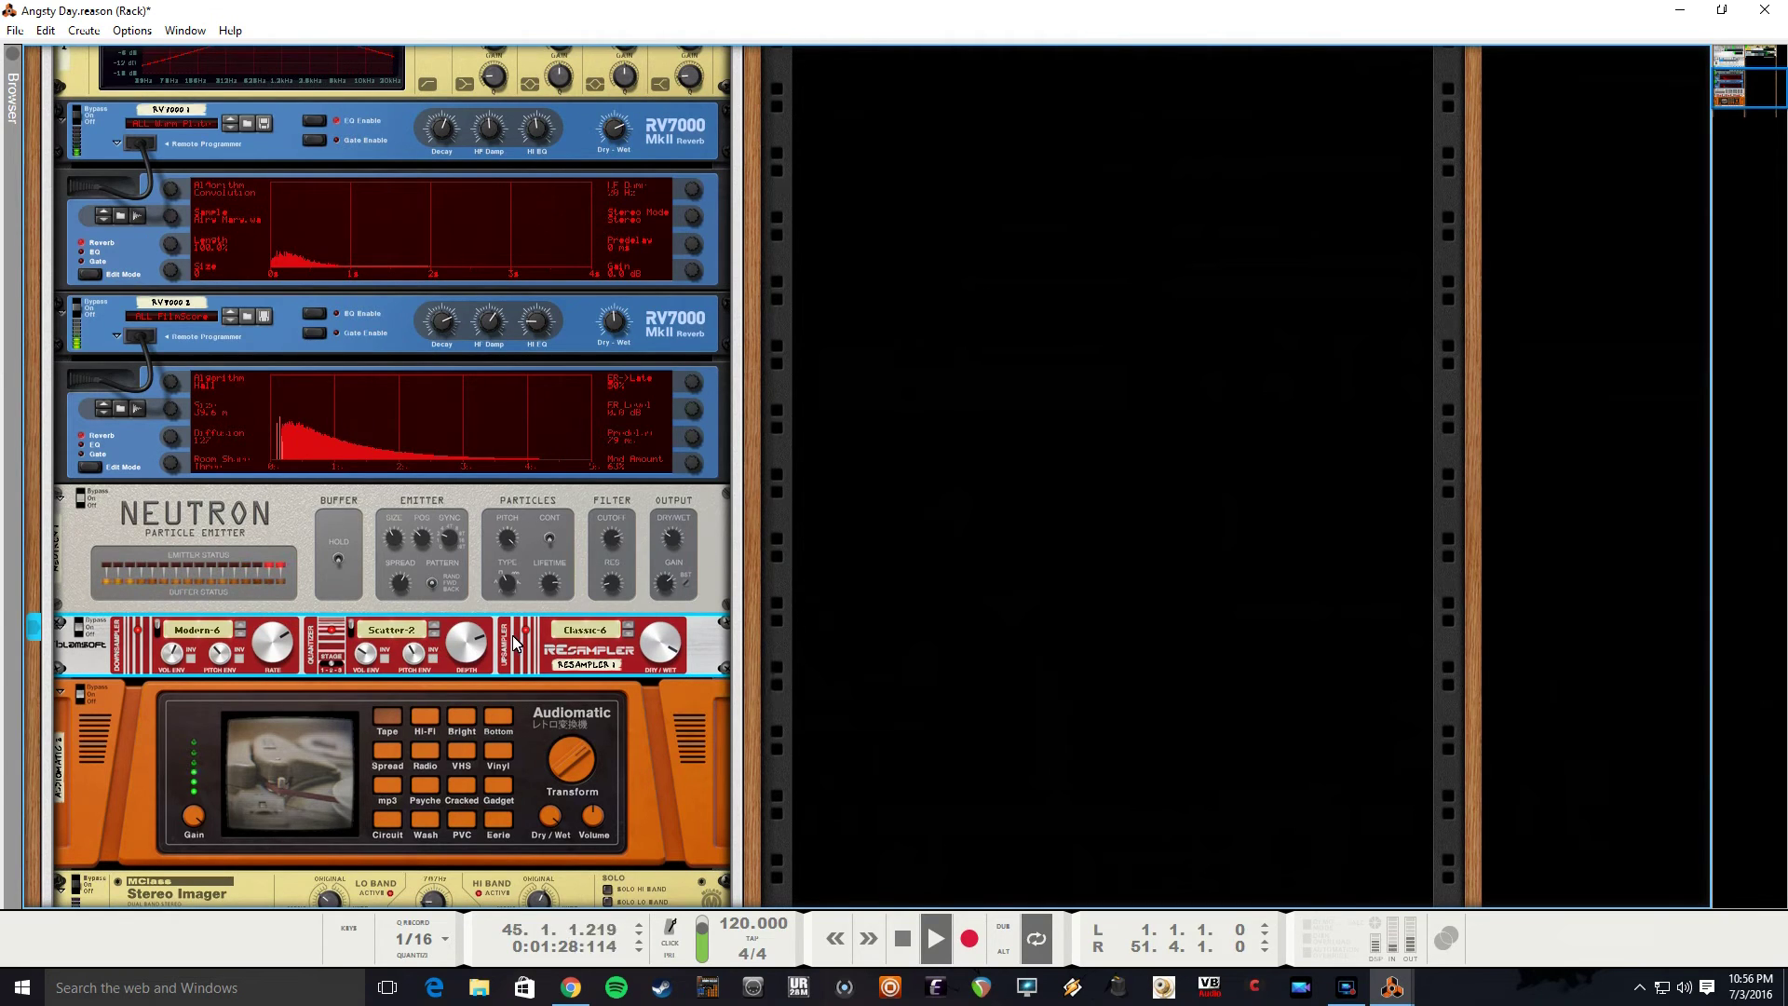
left_click_drag(654, 641, 644, 663)
scroll(237, 706, "down", 3)
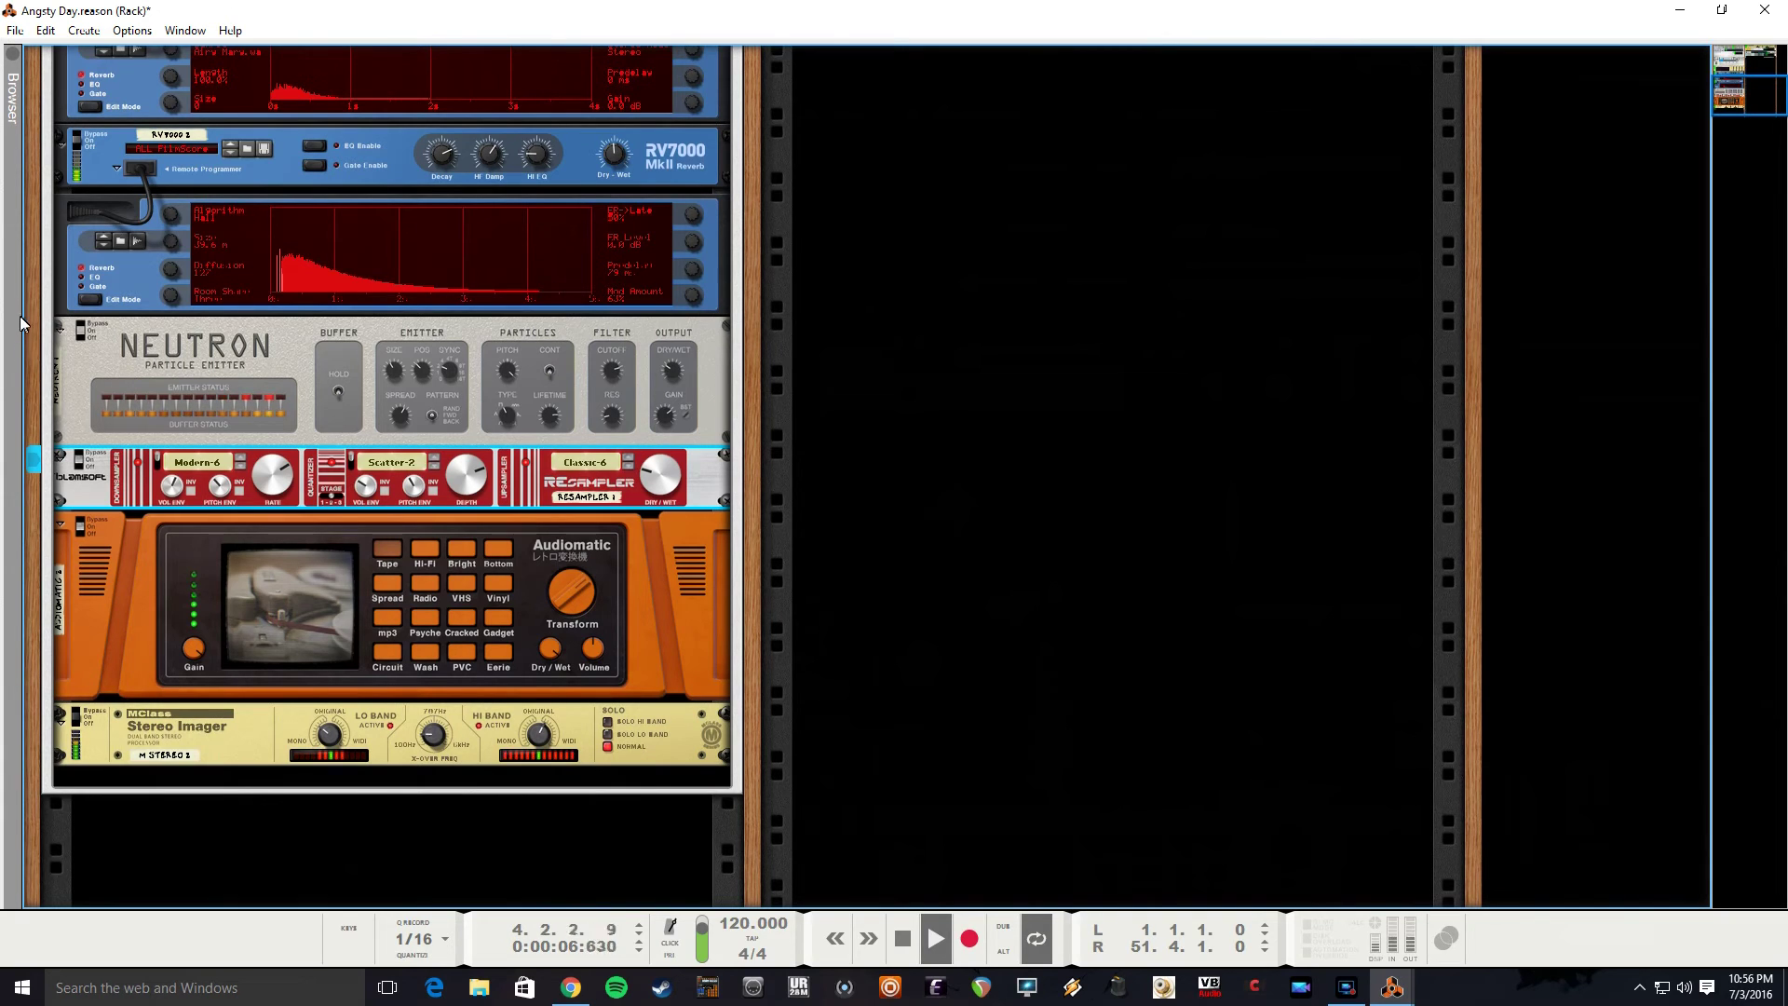
scroll(169, 591, "up", 3)
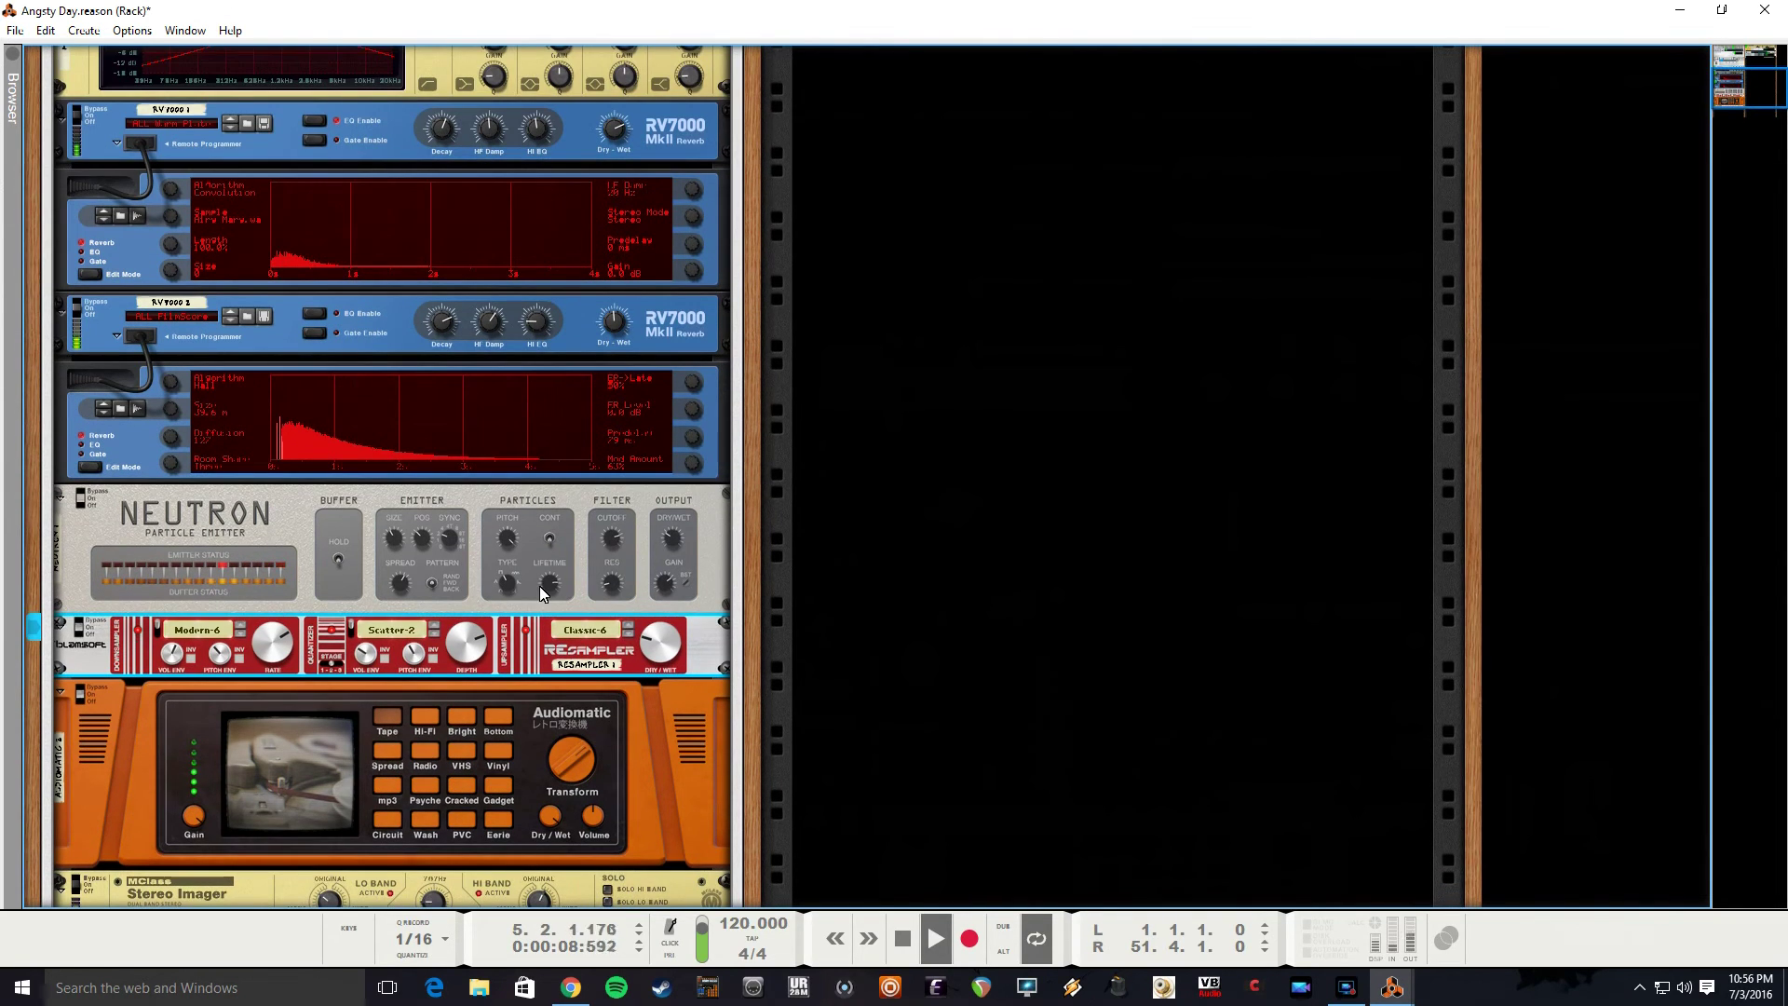
Turn off Neutron's CONT so pitch steps in semitones, and lower the particle pitch.
left_click(513, 540)
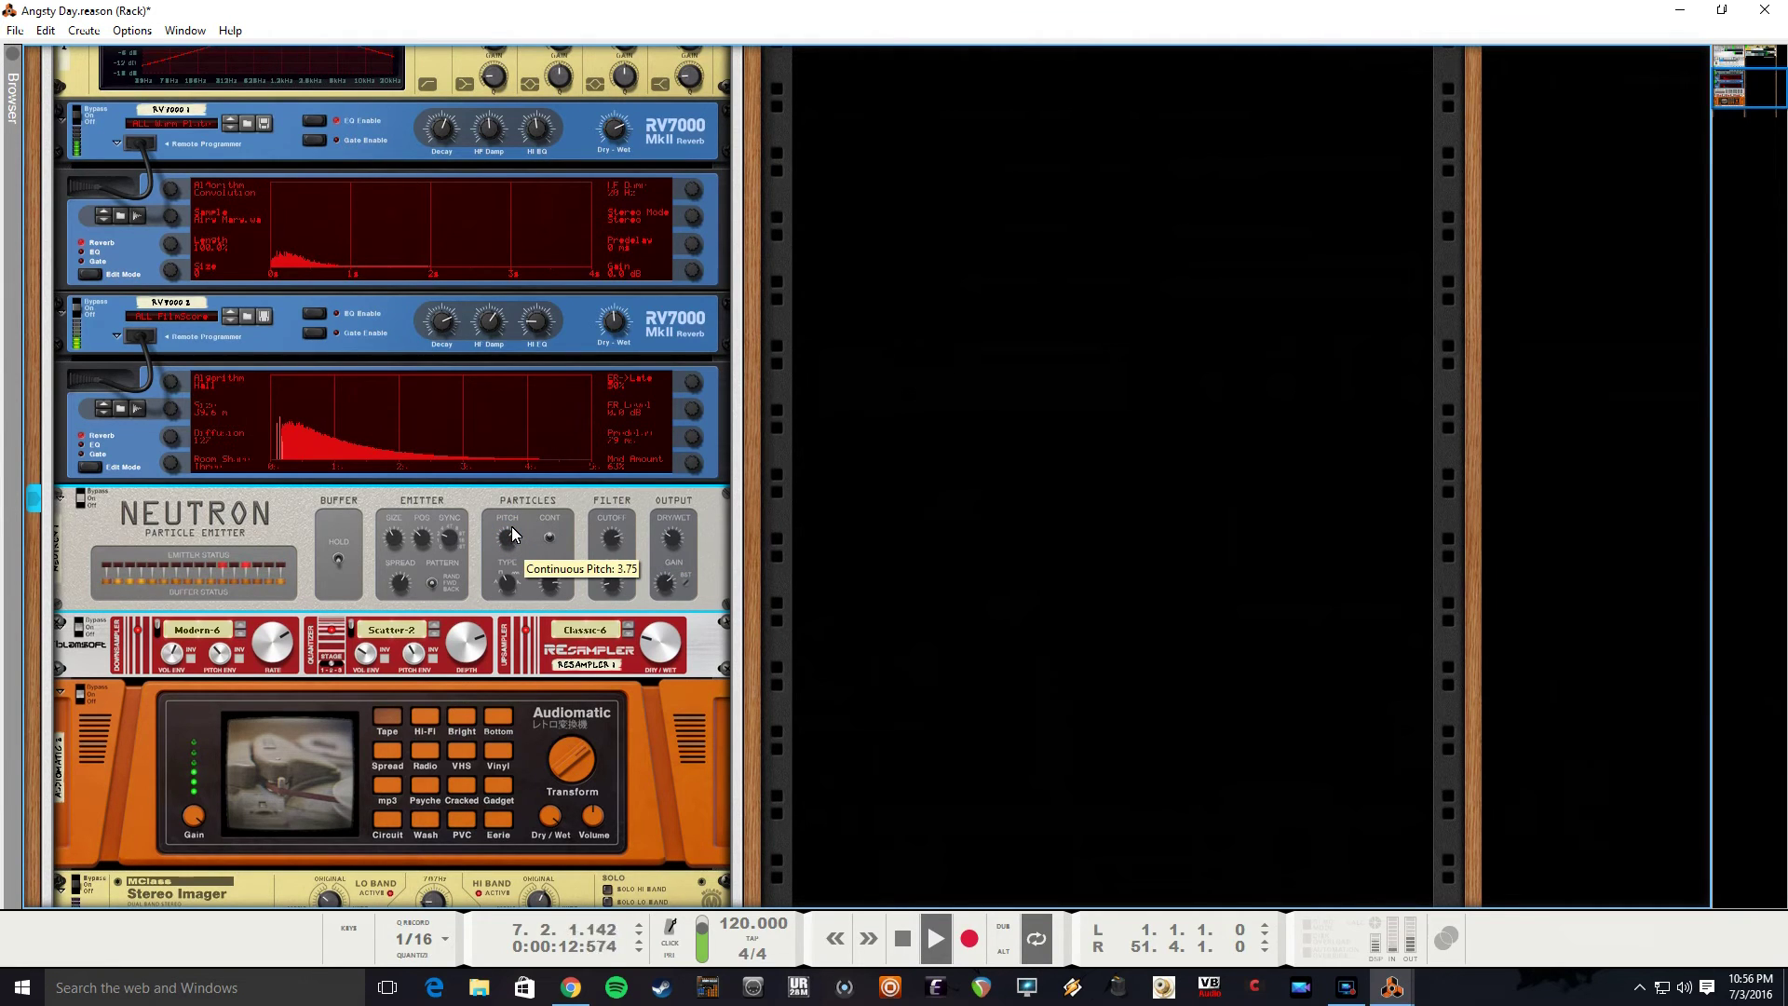
left_click(548, 538)
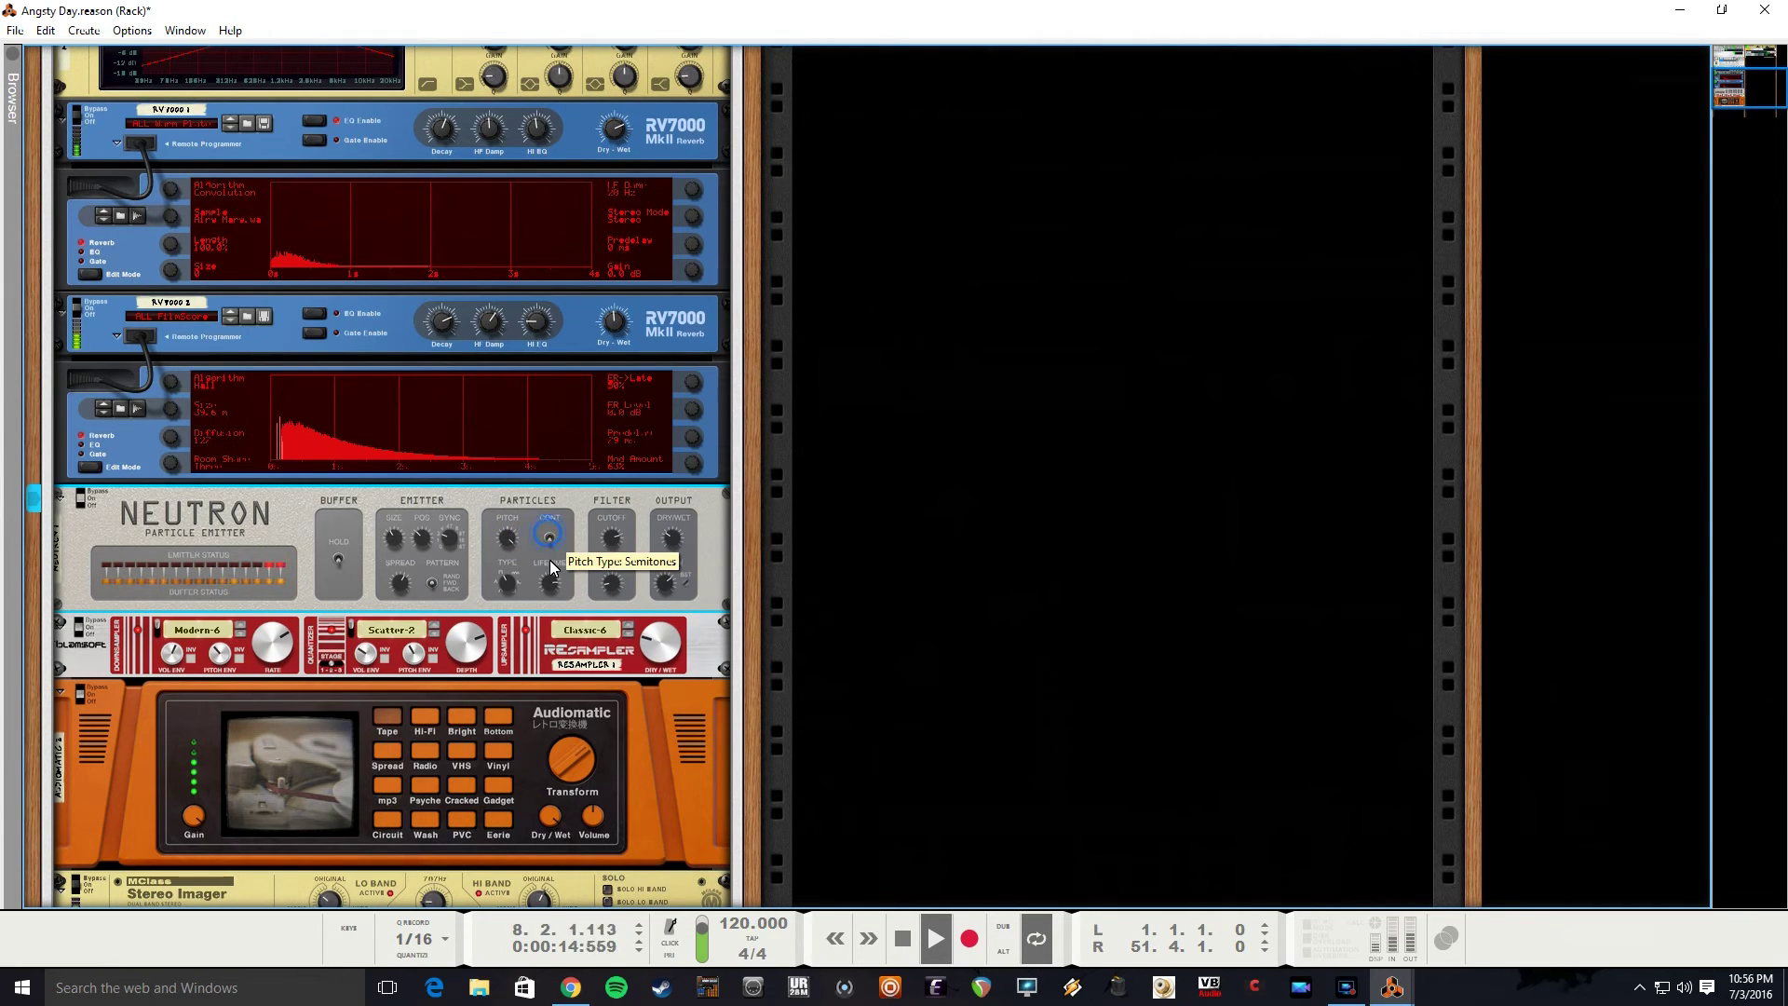
scroll(504, 543, "down", 5)
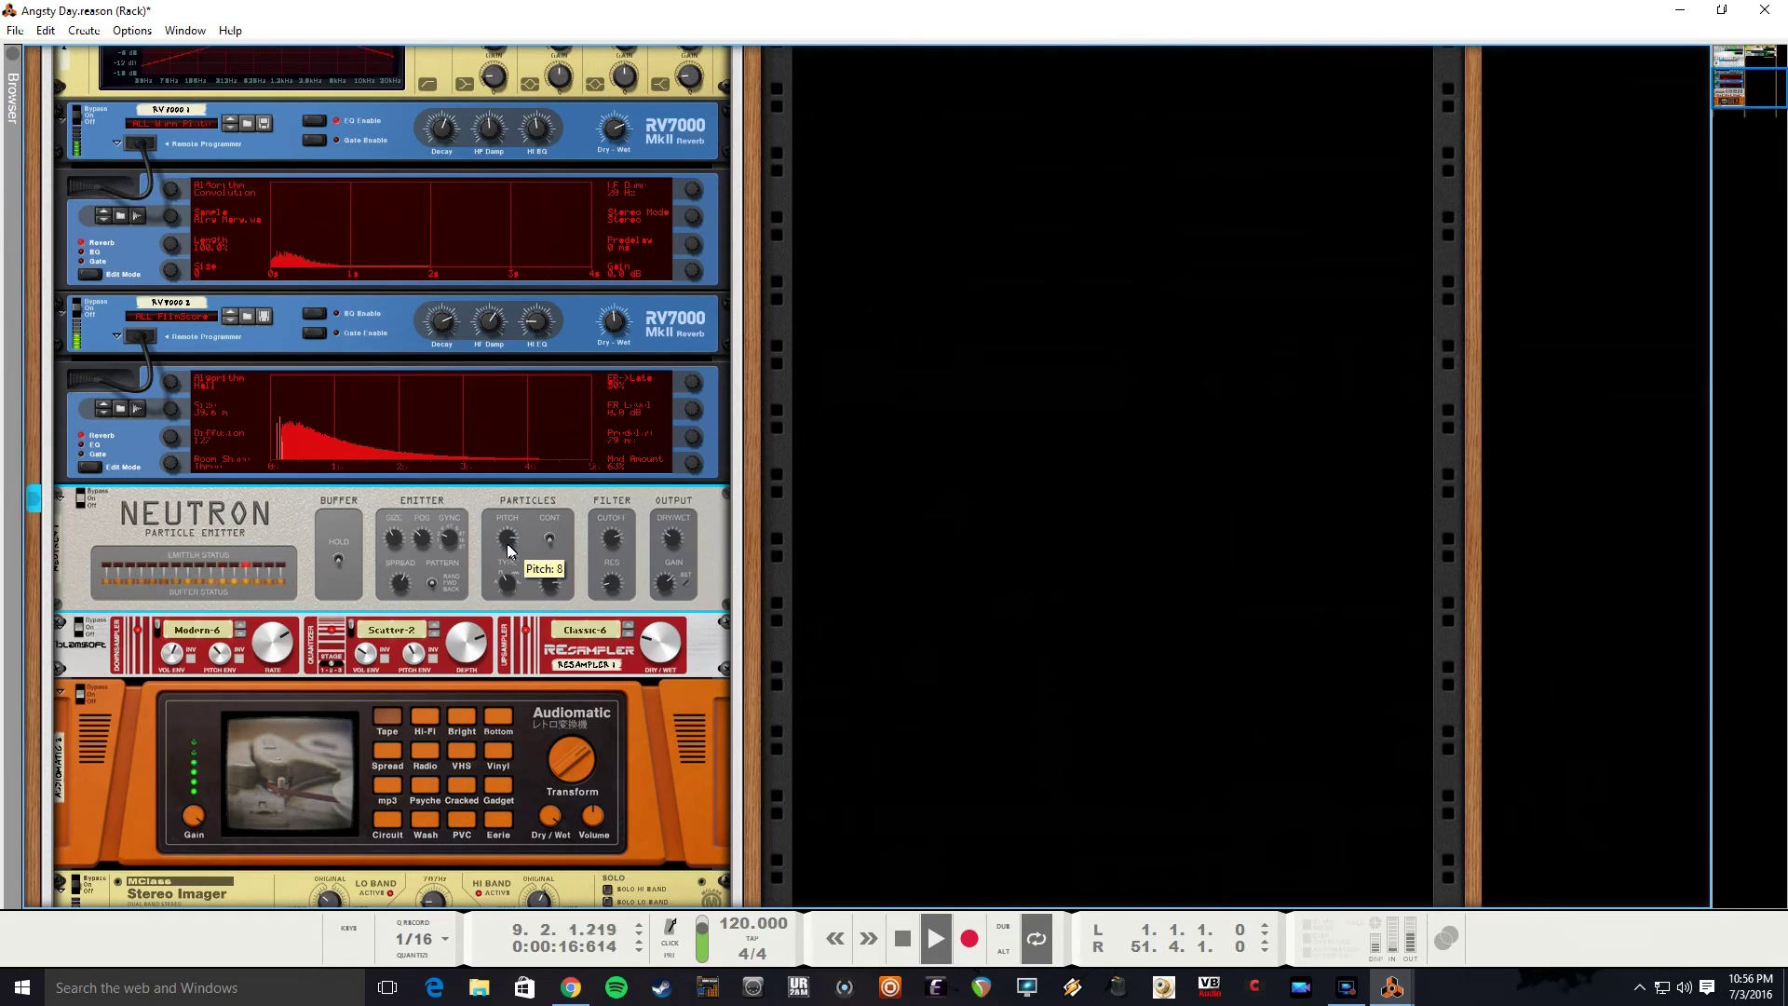
scroll(507, 542, "down", 2)
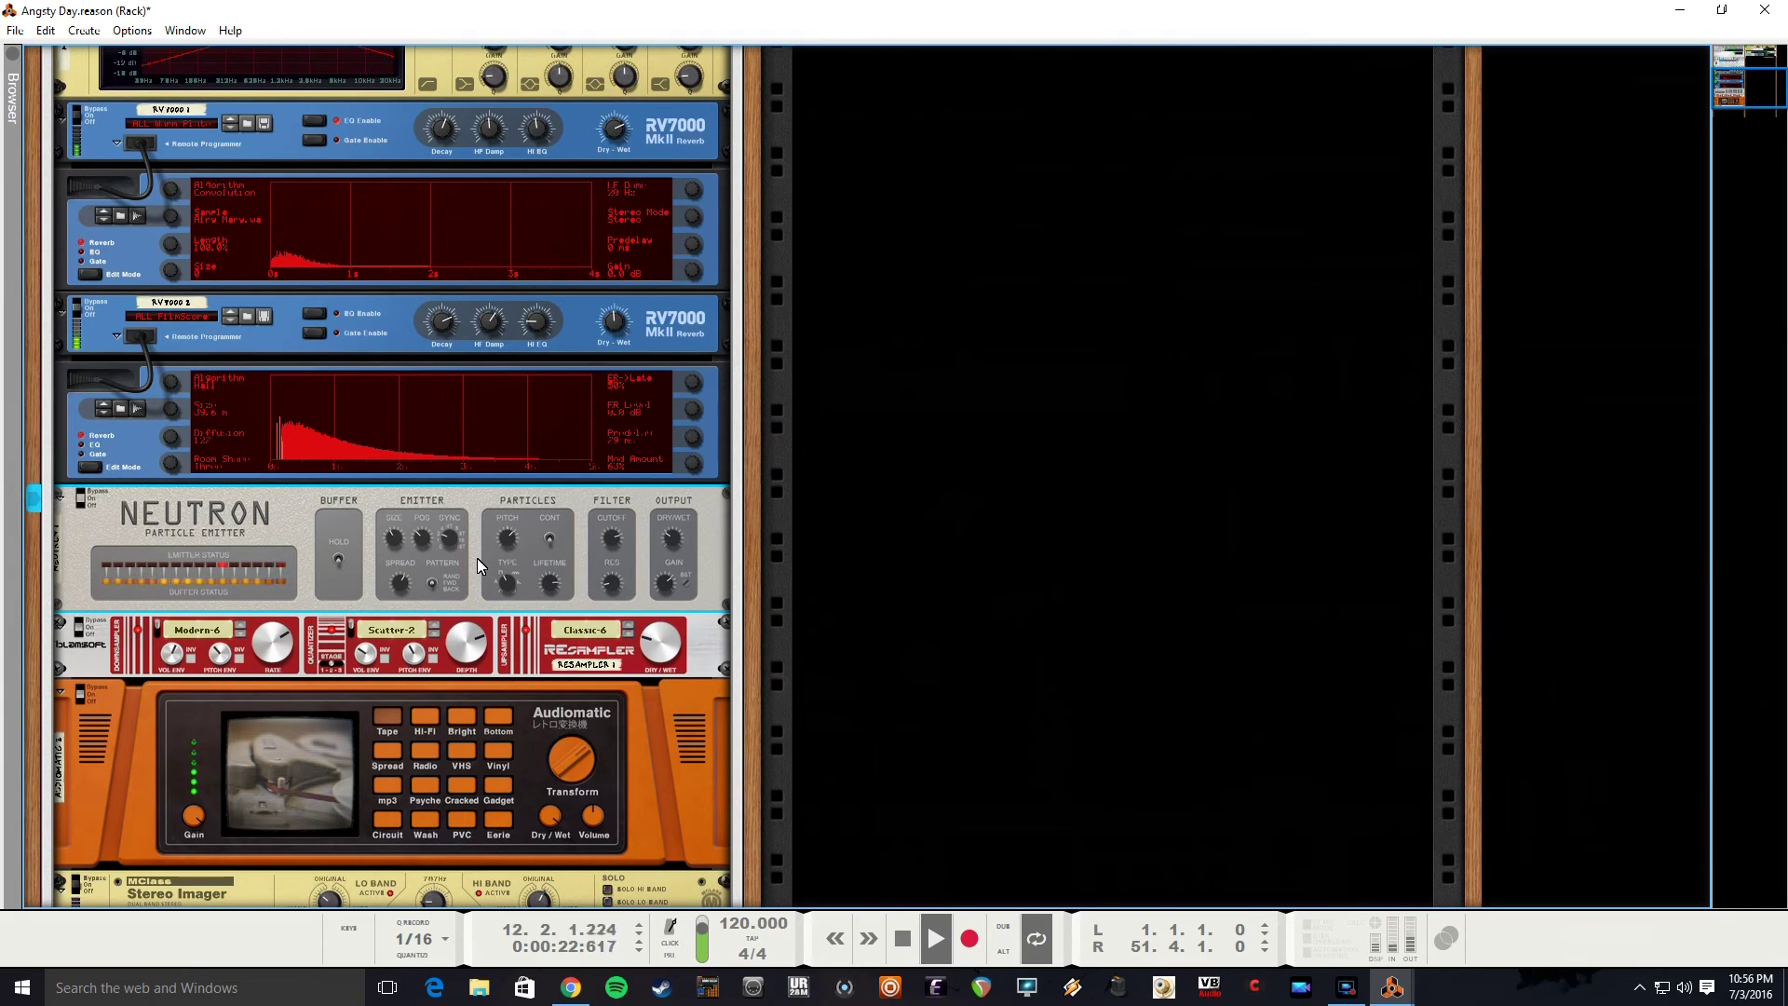
Raise Neutron's filter resonance to about 45% and stop playback.
mouse_move(616, 582)
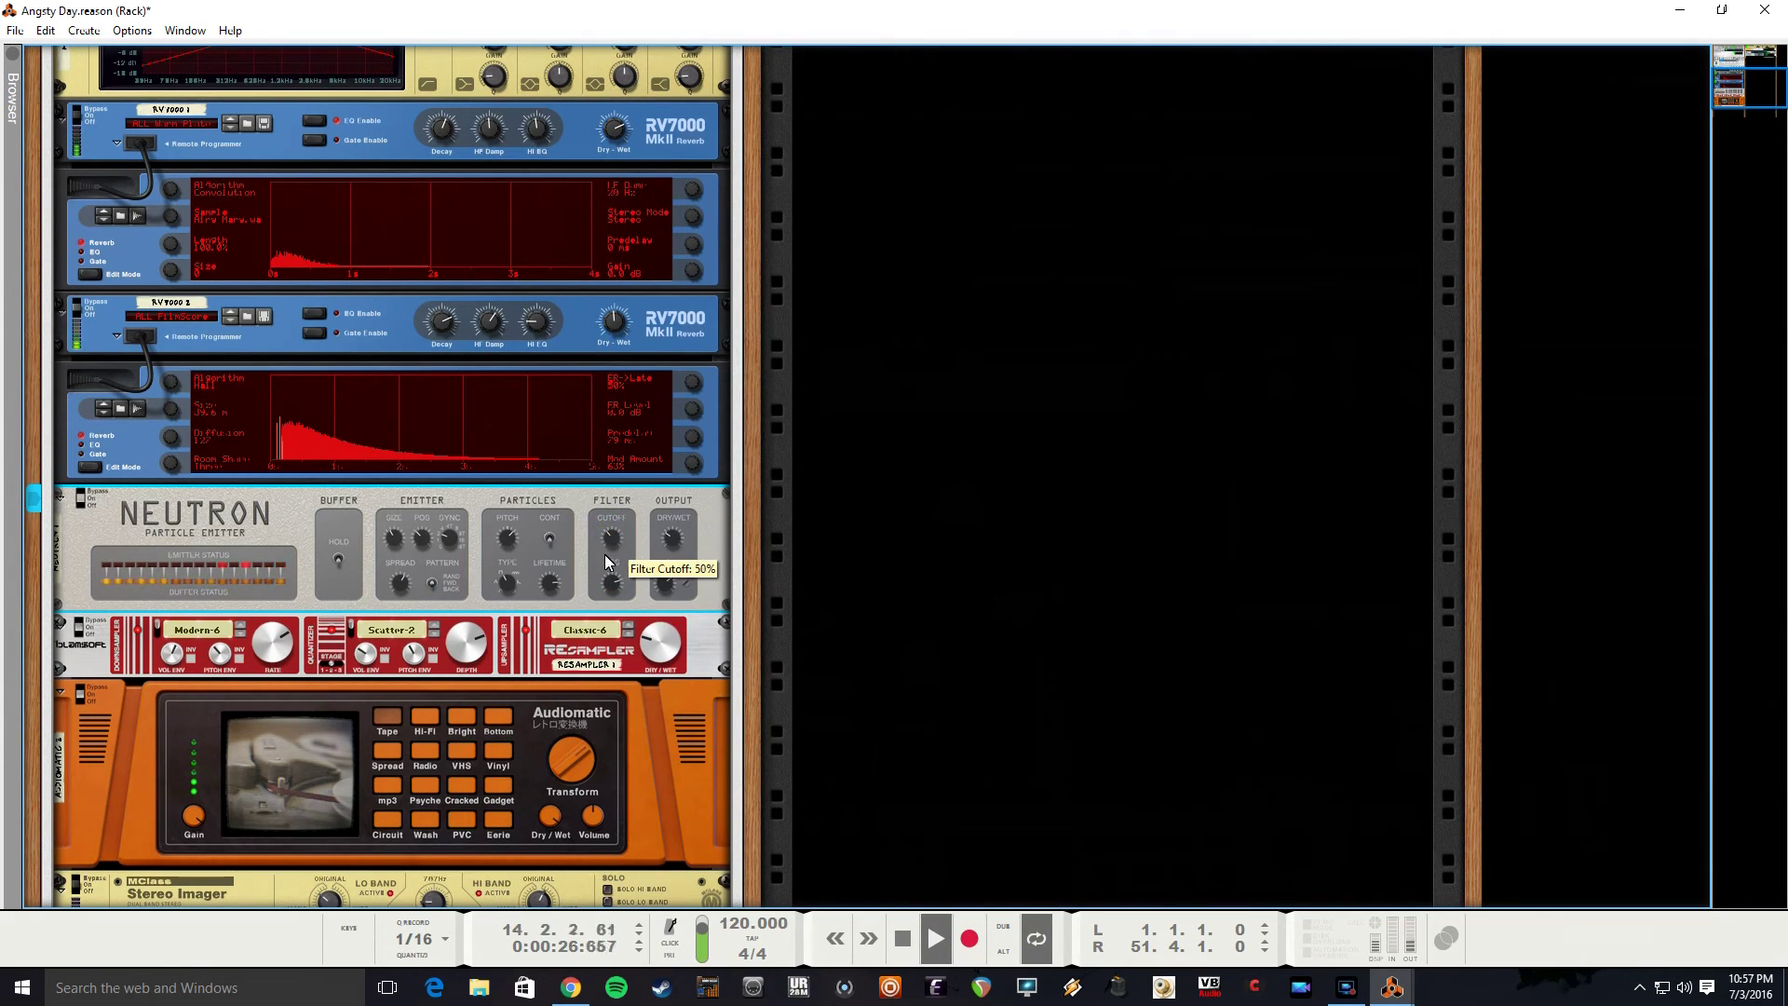
scroll(609, 606, "up", 5)
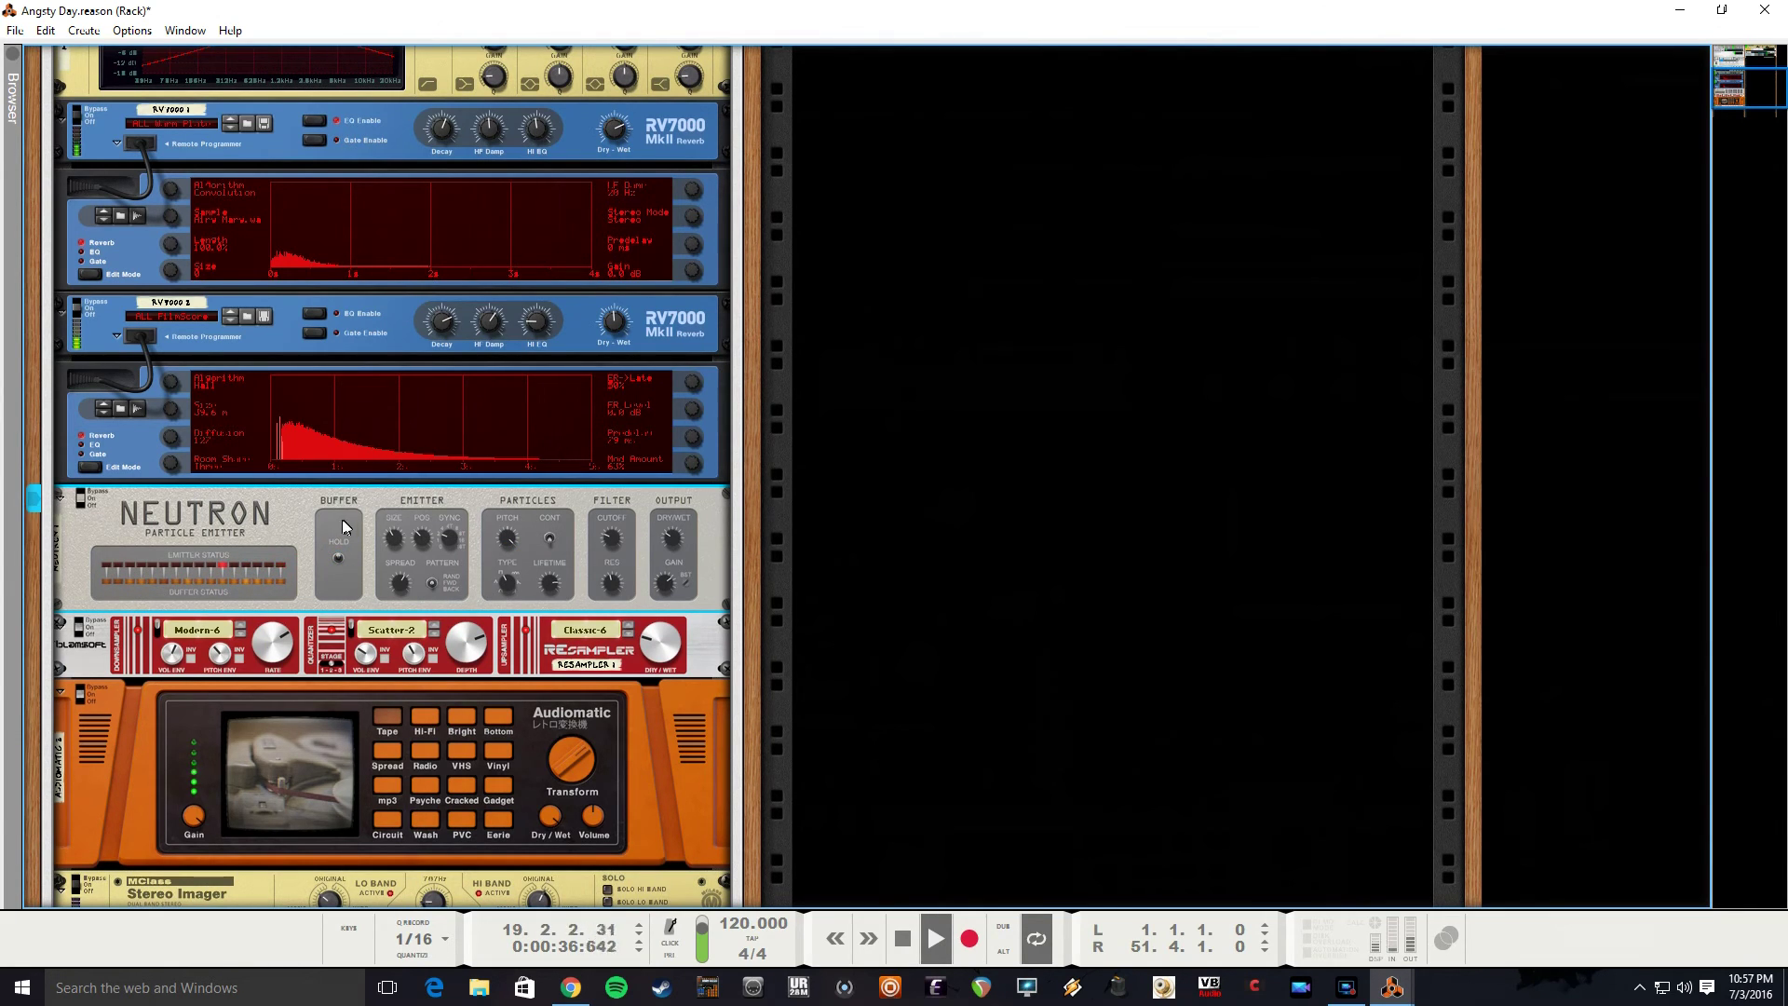
key("space")
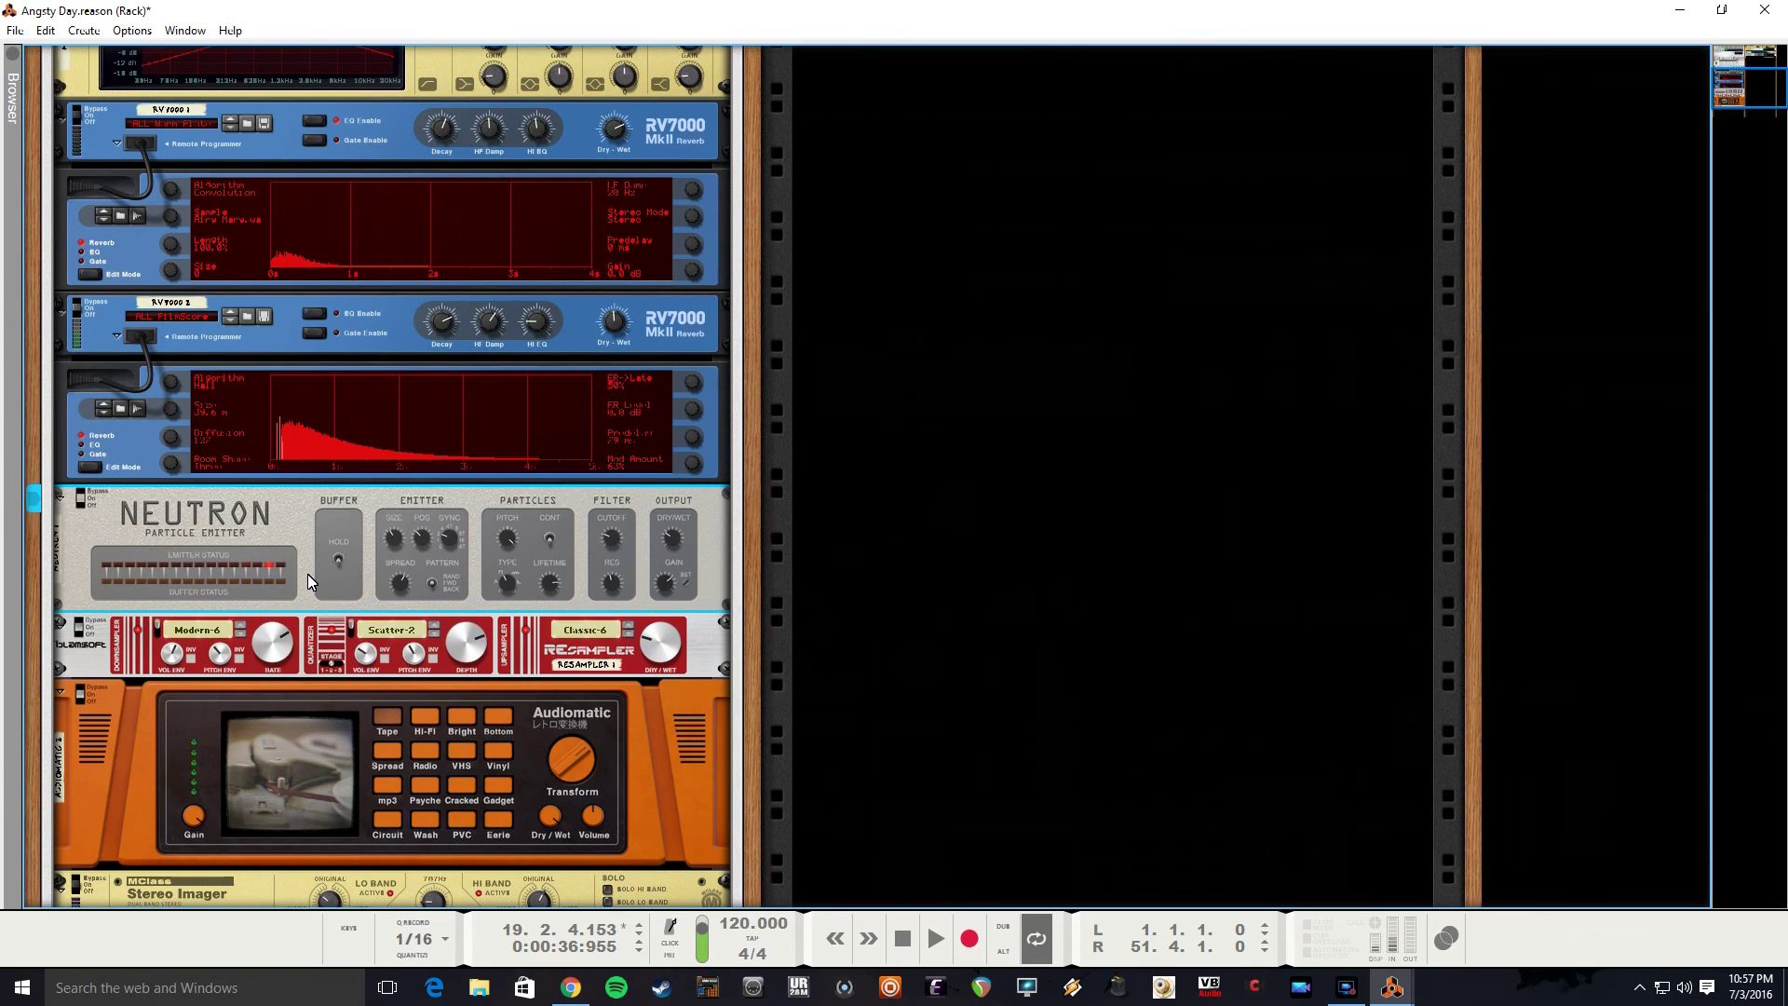
Rewind Angsty Day to bar 1 and start playback from the beginning.
left_click(76, 118)
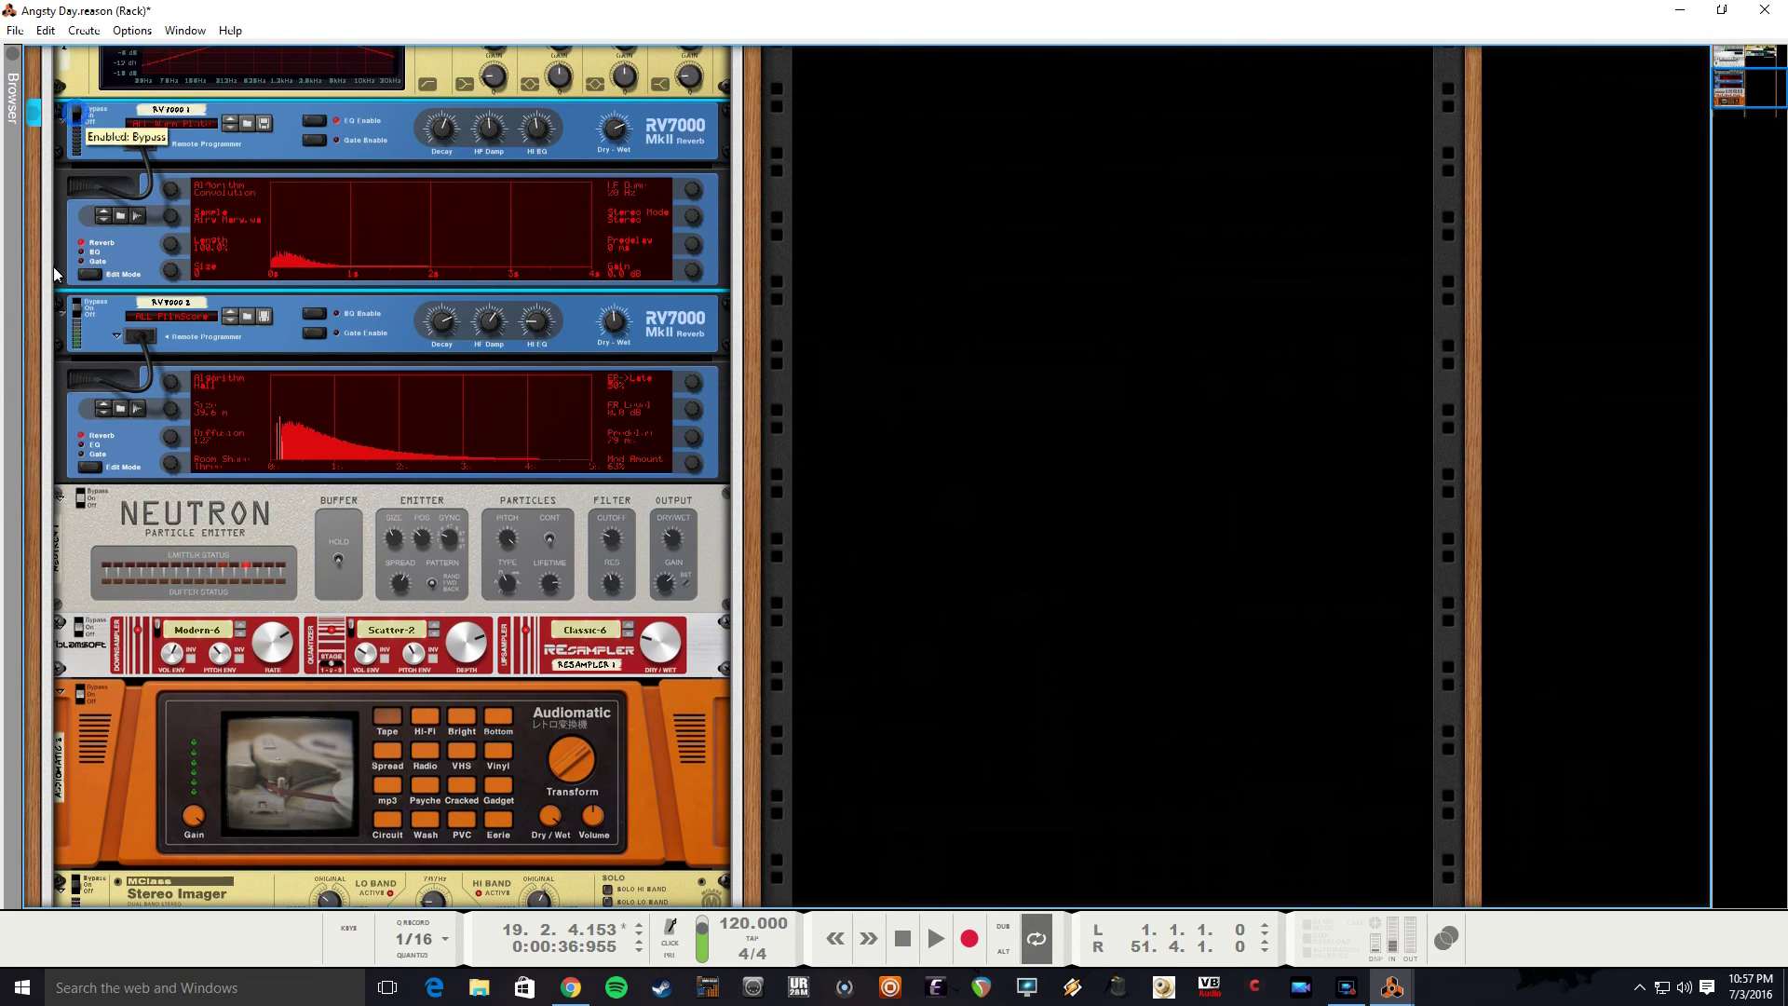
scroll(159, 456, "down", 3)
scroll(158, 456, "up", 6)
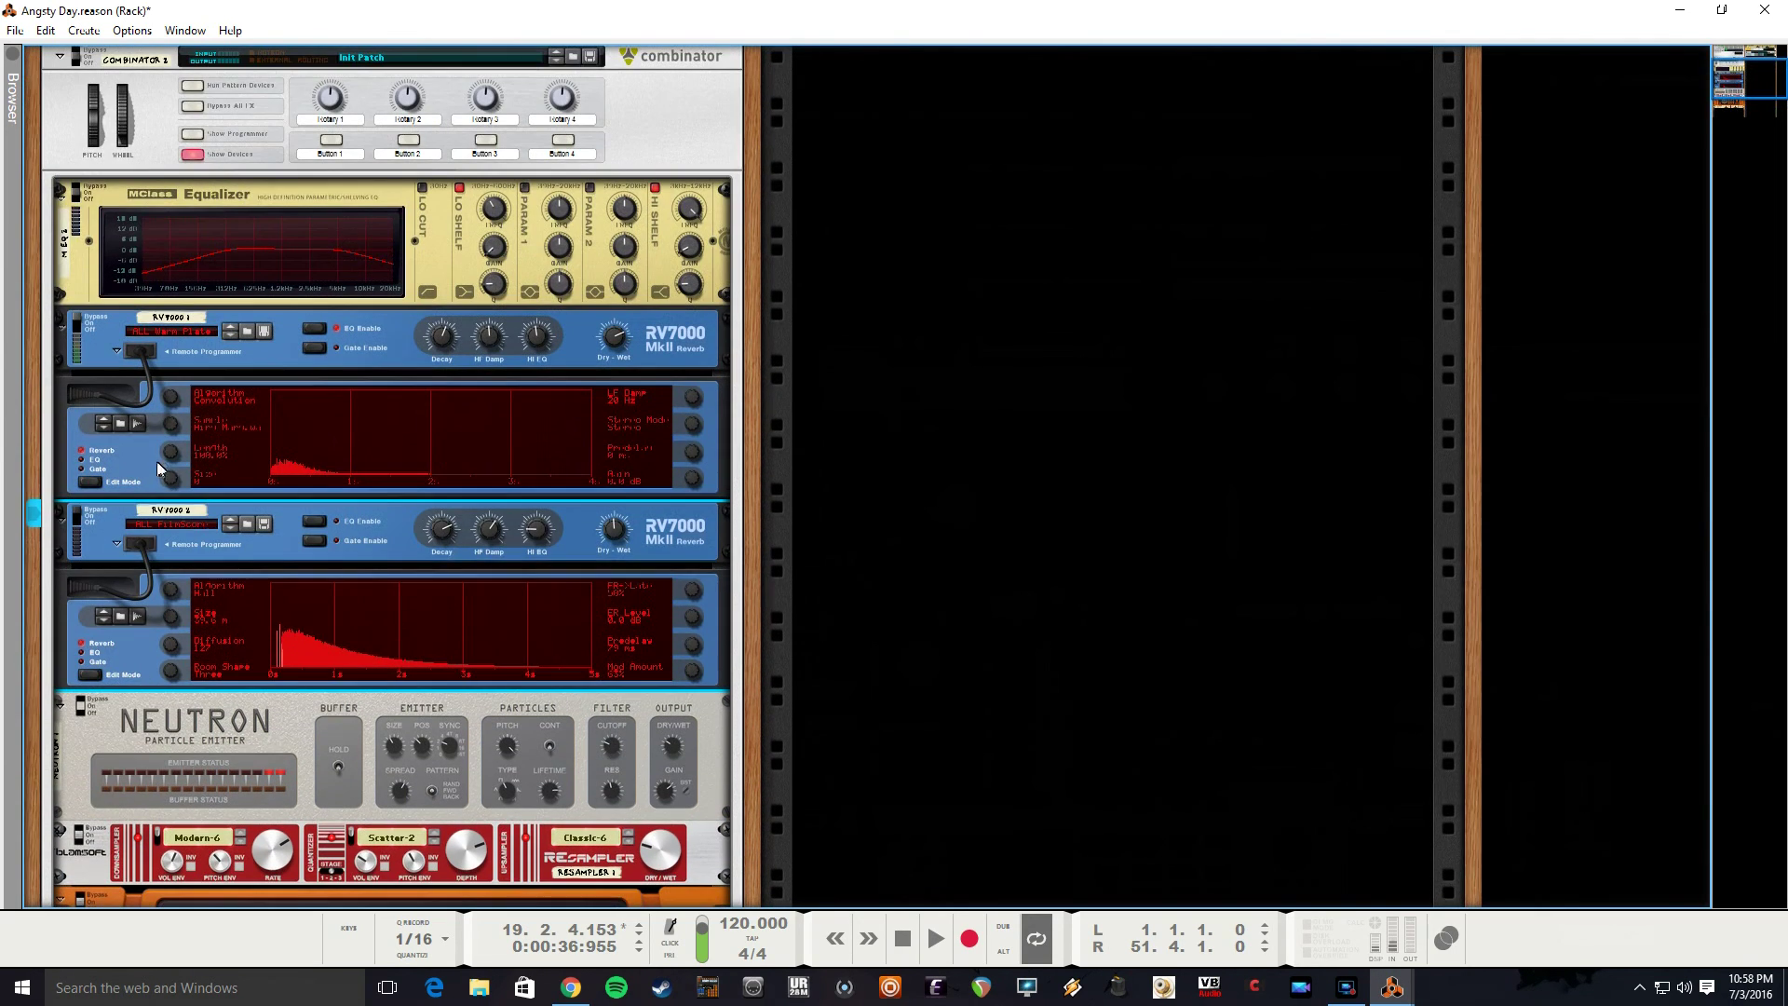
left_click(914, 941)
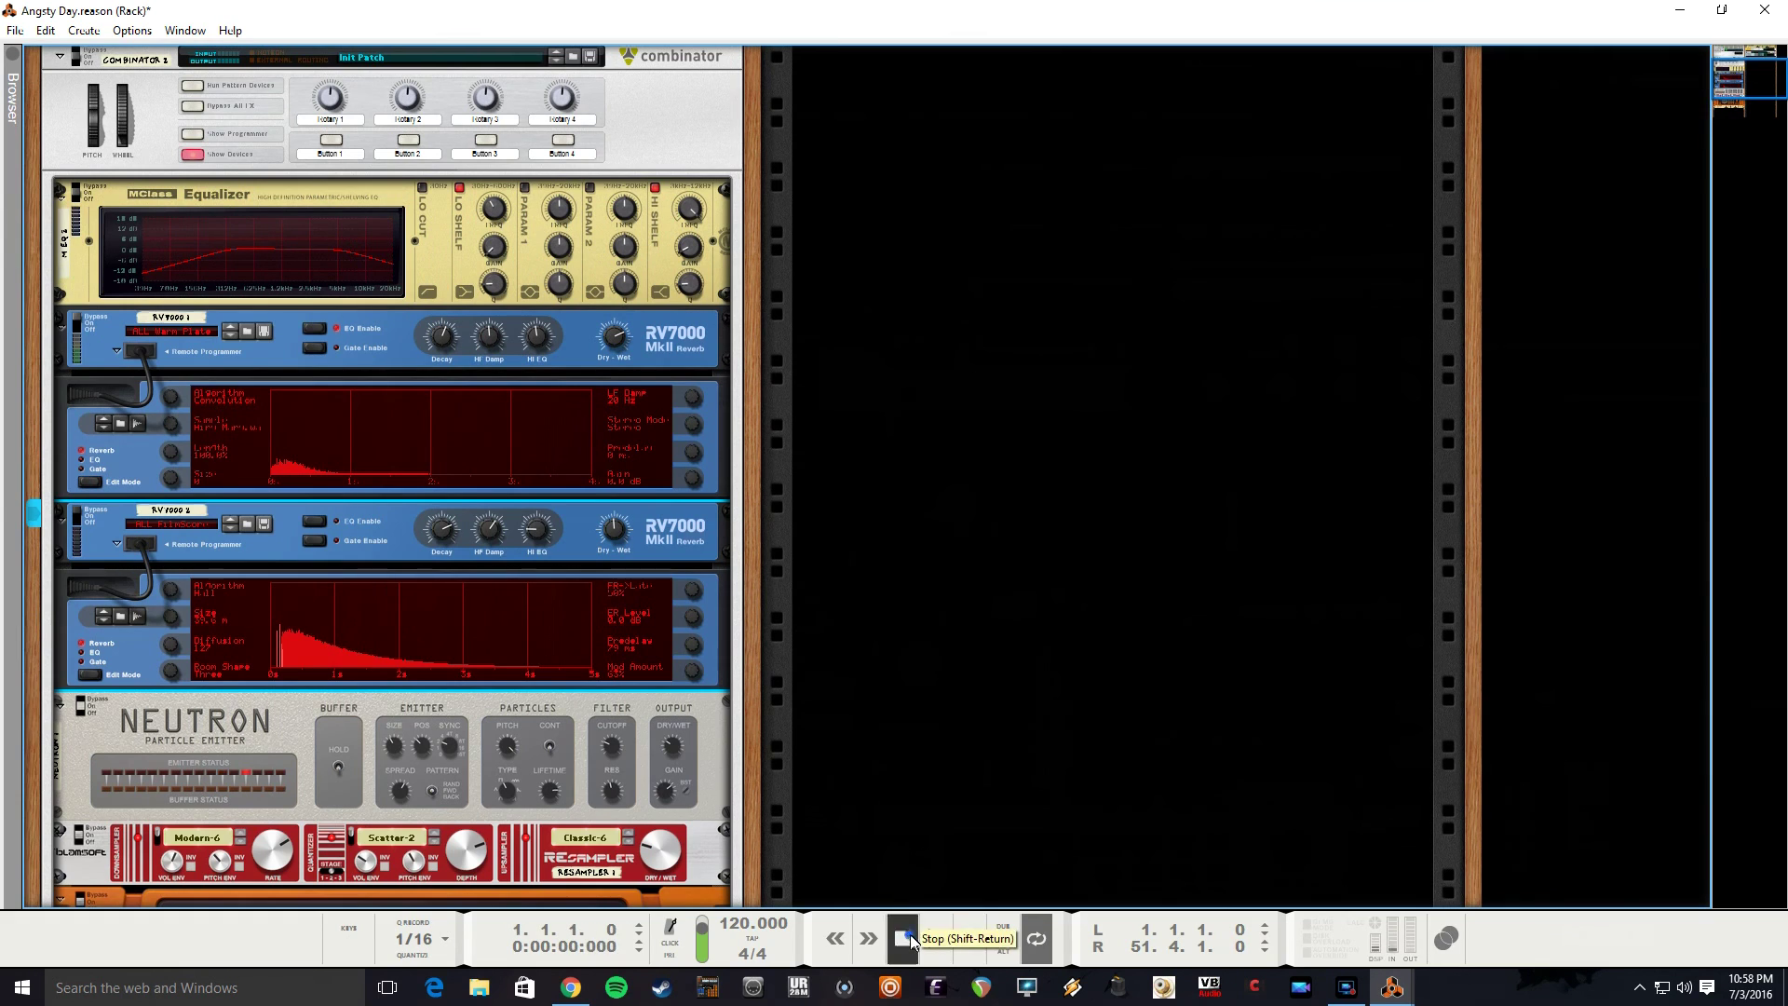
left_click(936, 939)
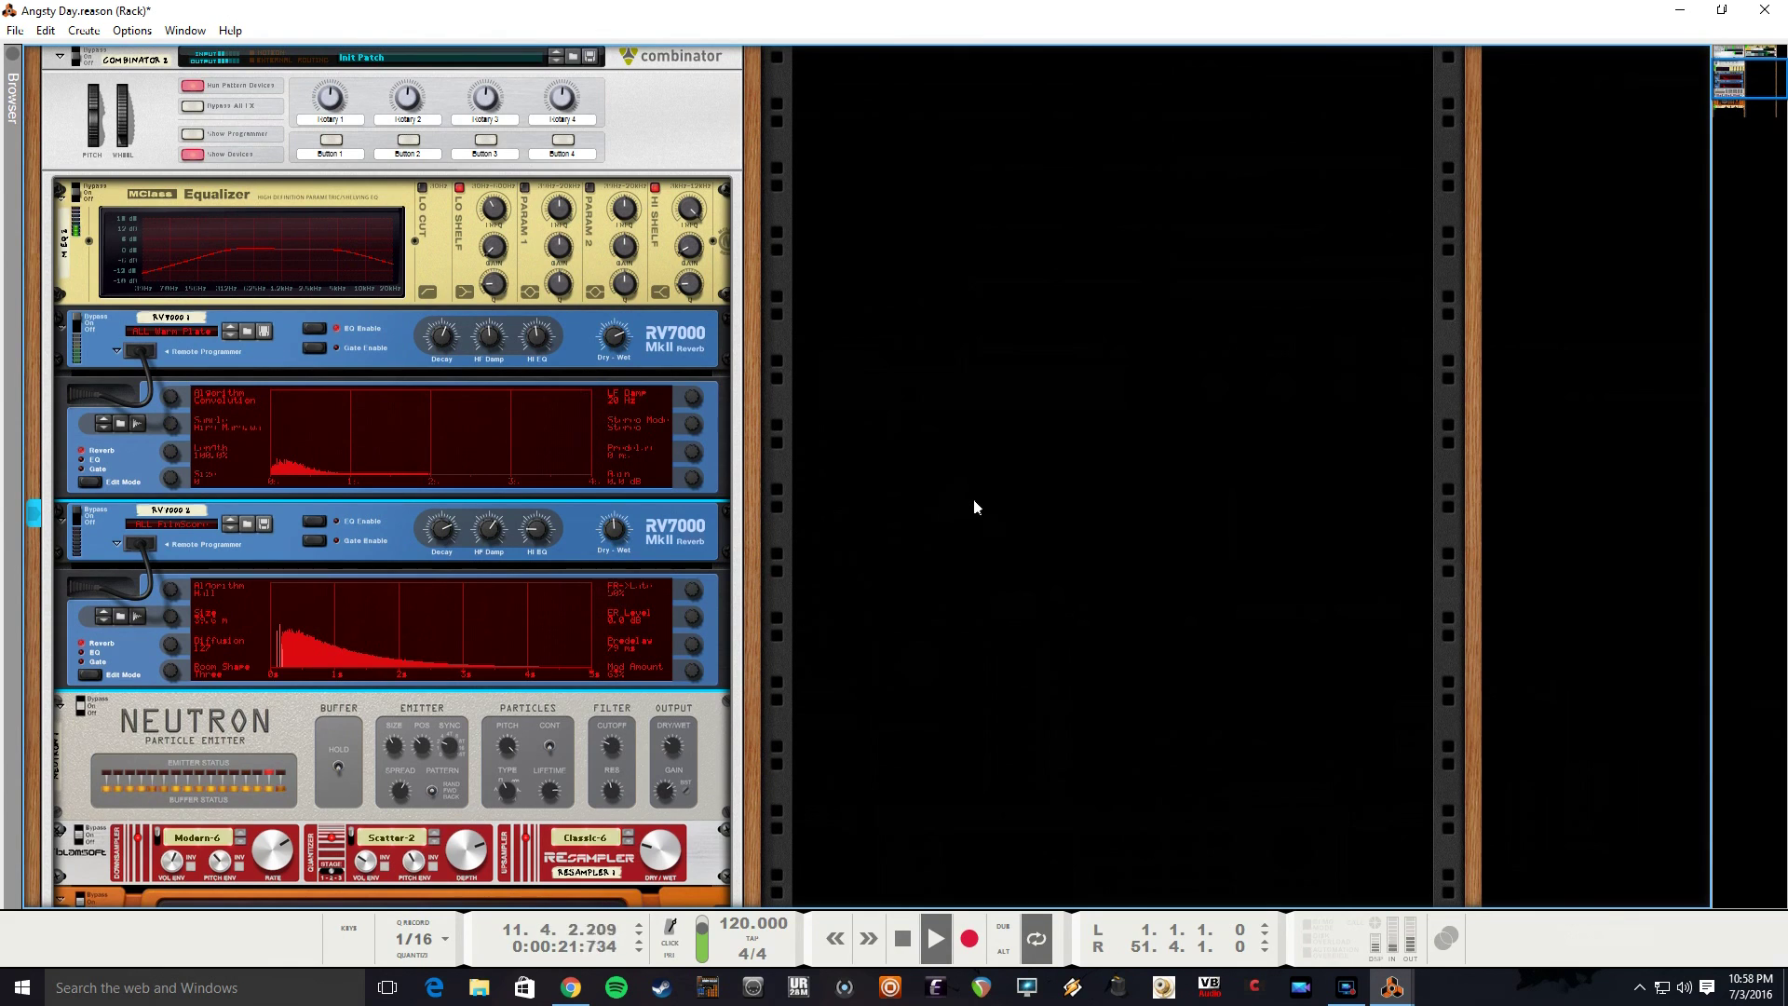
Stop Angsty Day playback at bar 12, leaving the effects rack in view.
key("space")
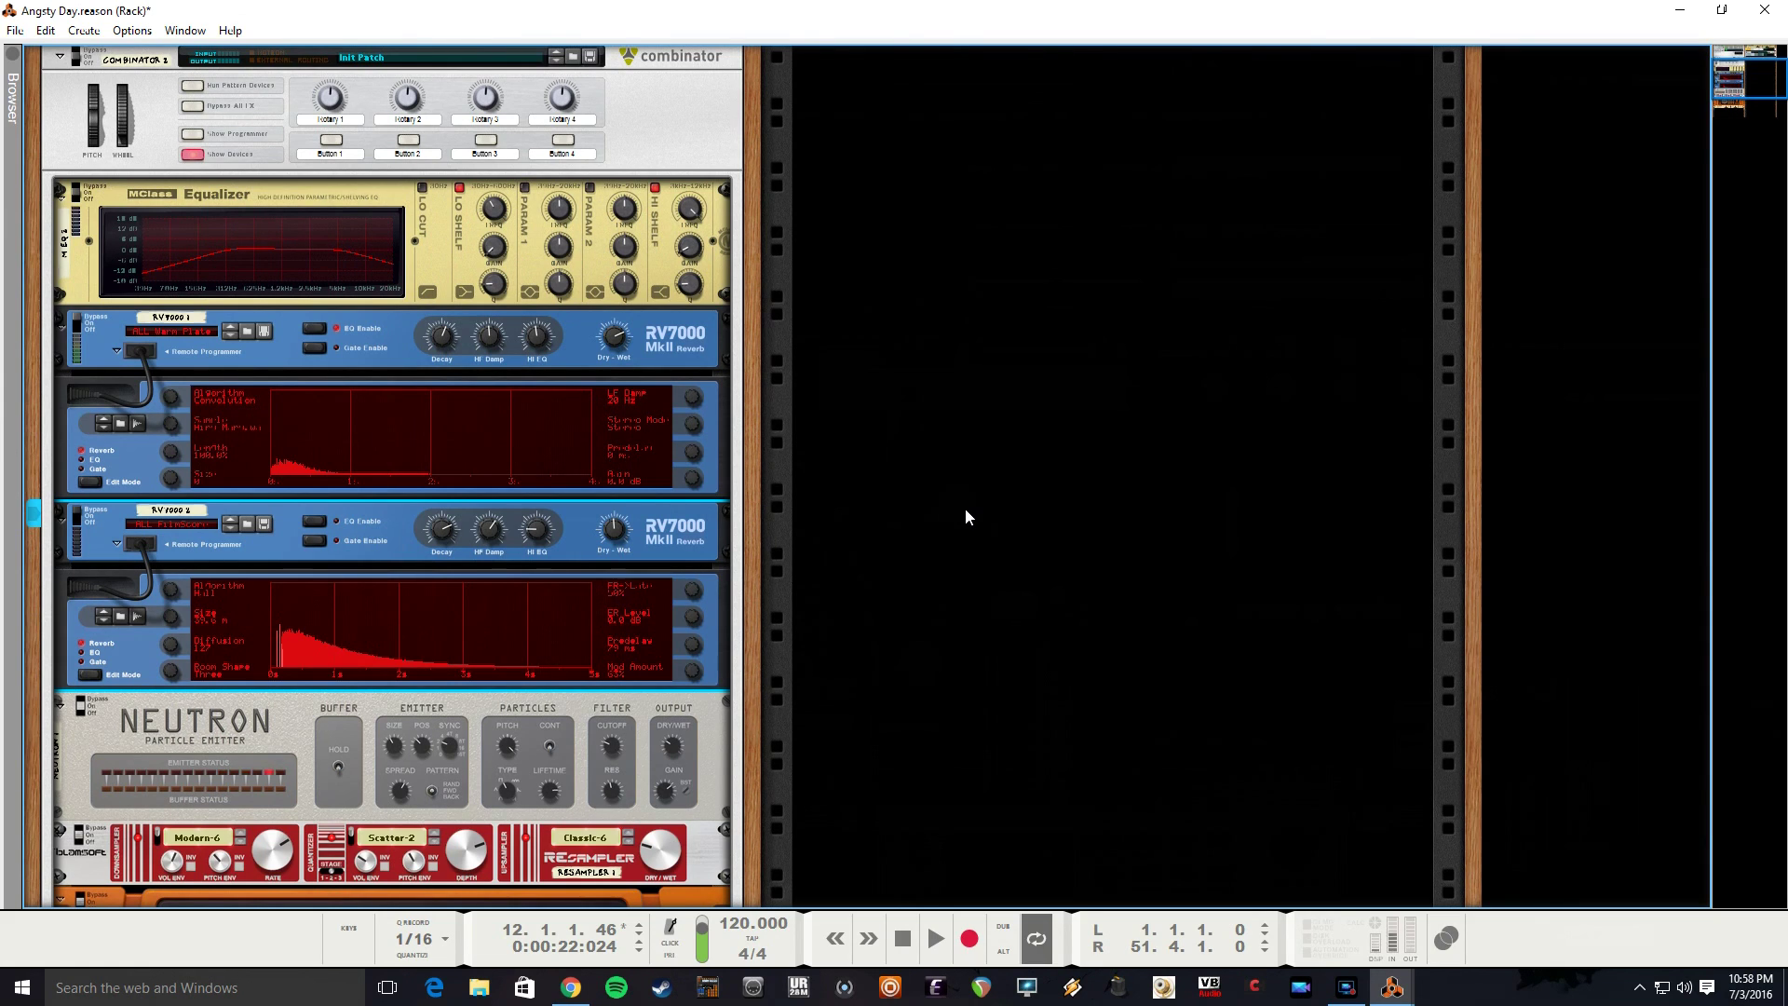
scroll(994, 629, "up", 4)
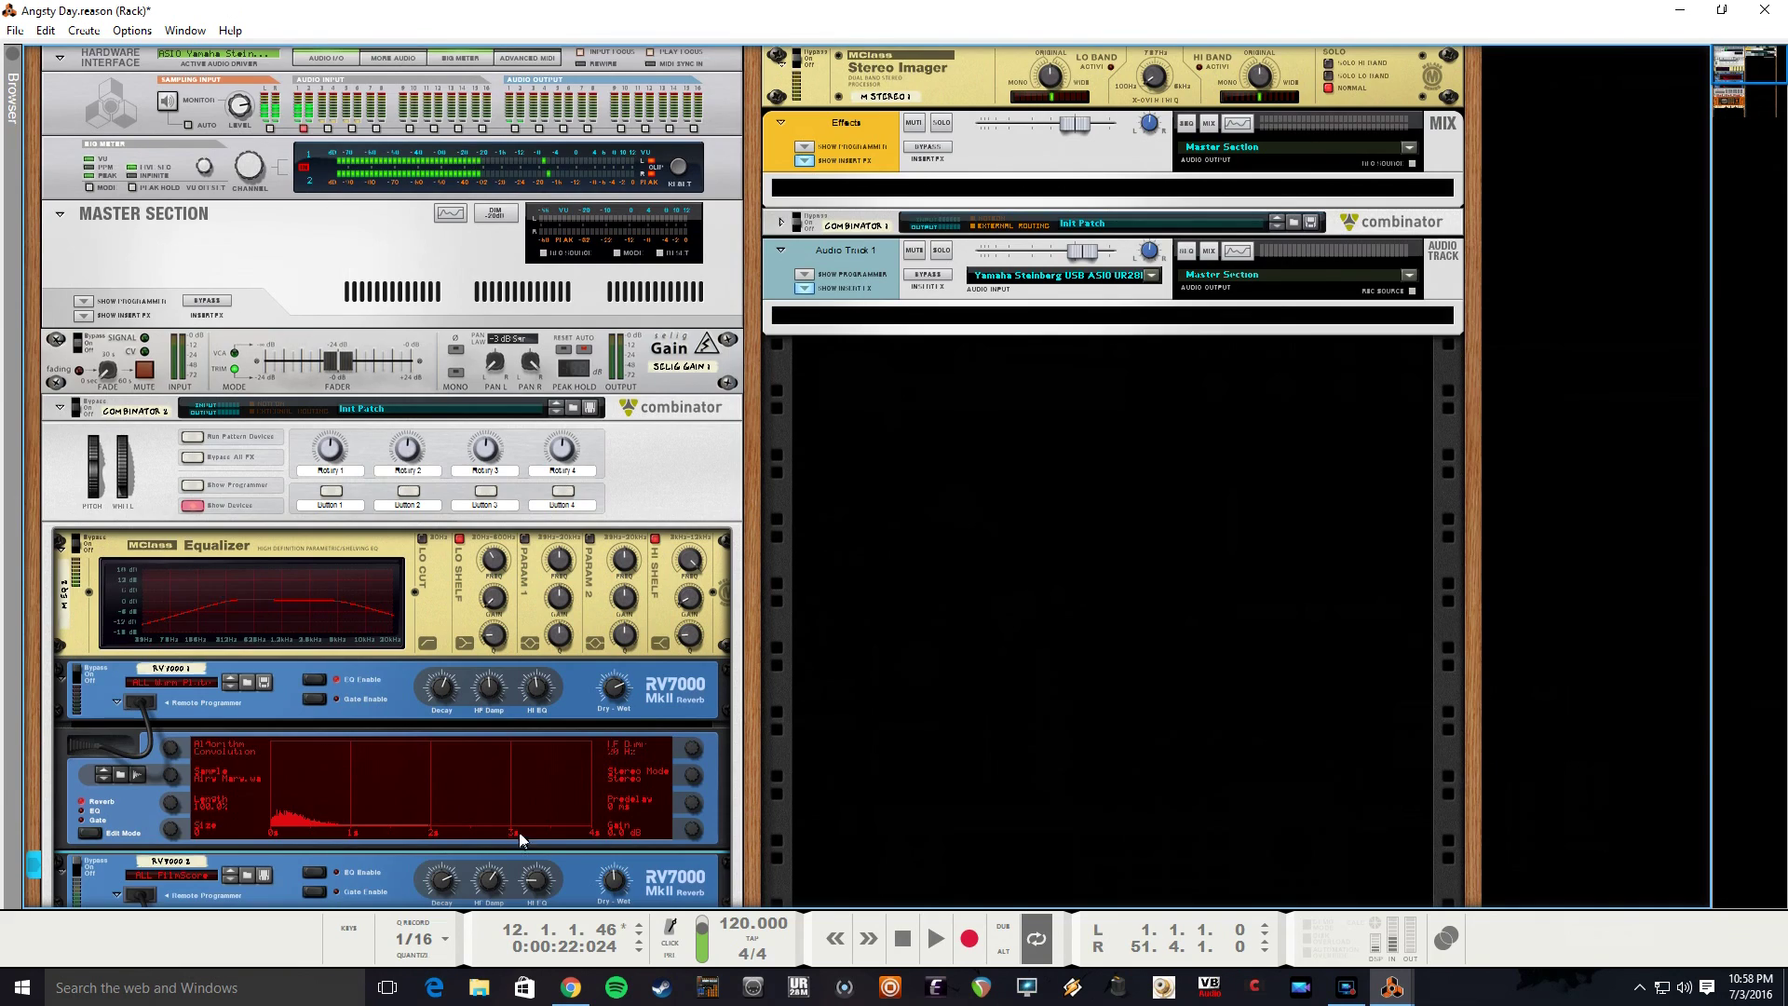
scroll(326, 707, "down", 4)
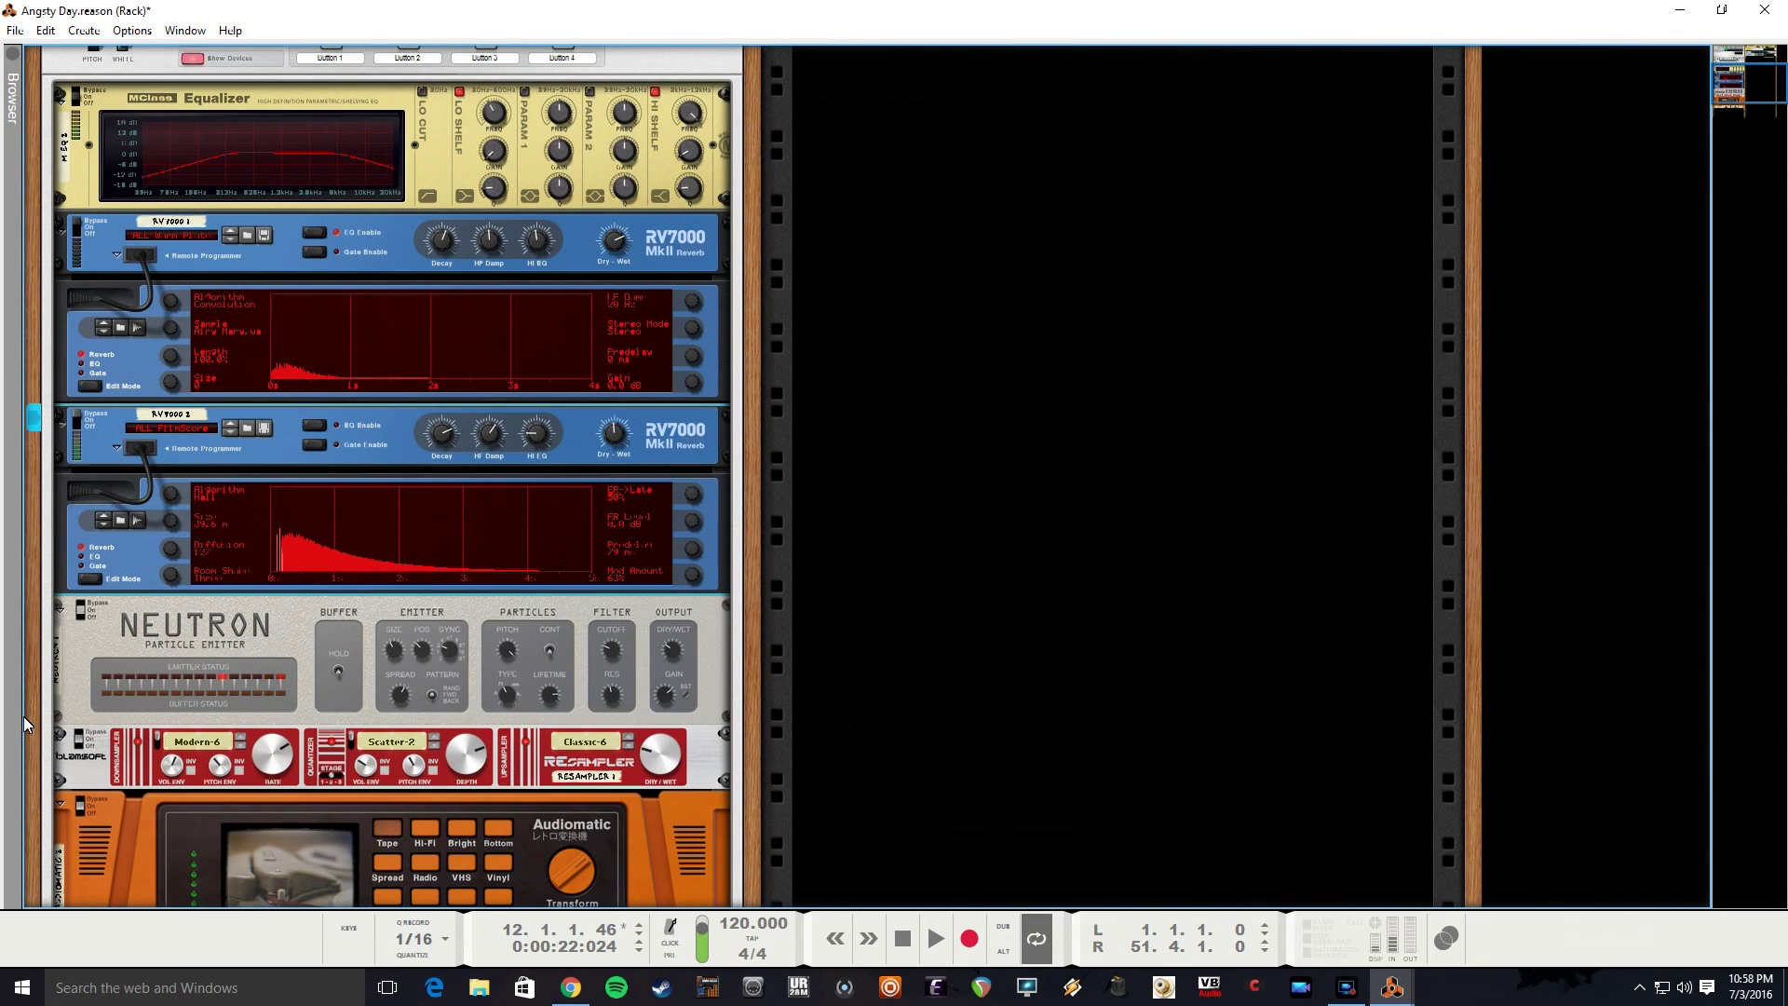